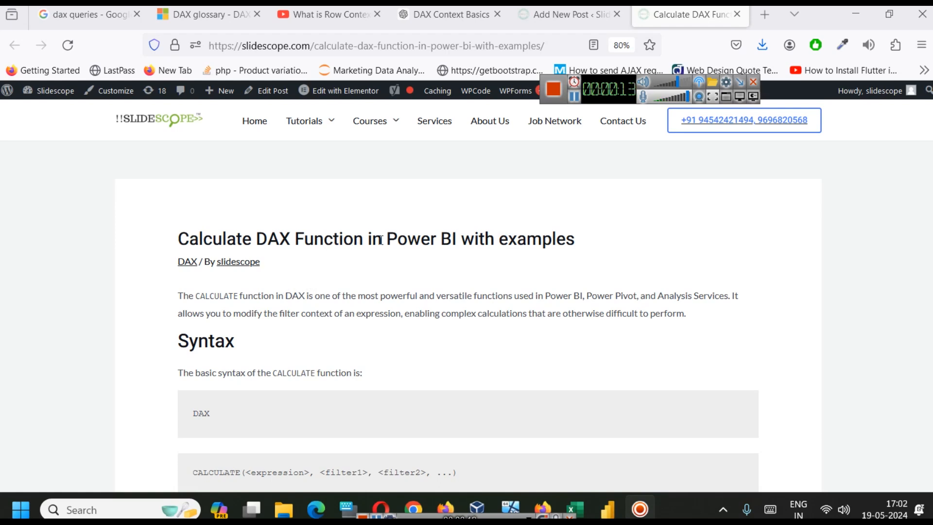
Read the CALCULATE function article from the introduction and syntax through the key features to the Basic Usage example
{"action": "scroll", "coordinate": [382, 240], "scroll_direction": "down", "scroll_amount": 2}
{"action": "key", "text": "ctrl+0"}
{"action": "scroll", "coordinate": [433, 271], "scroll_direction": "down", "scroll_amount": 3}
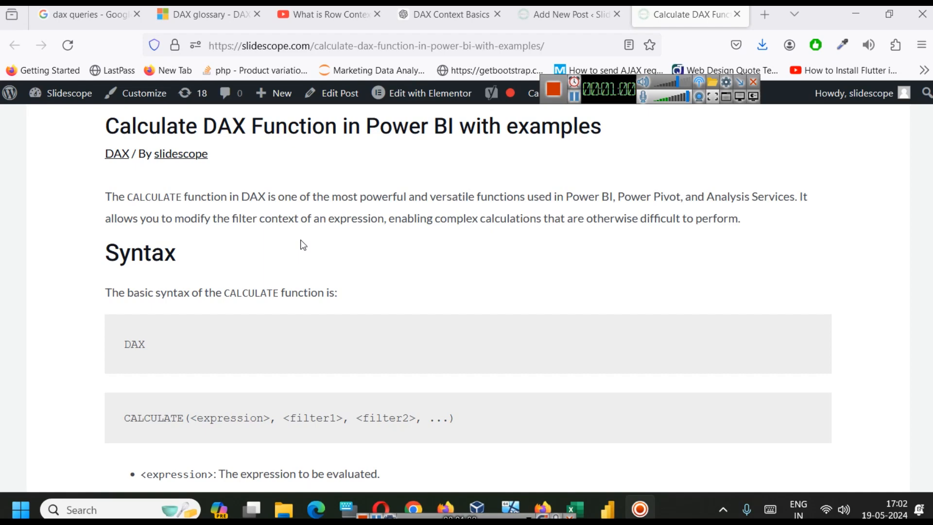
{"action": "scroll", "coordinate": [303, 244], "scroll_direction": "down", "scroll_amount": 9}
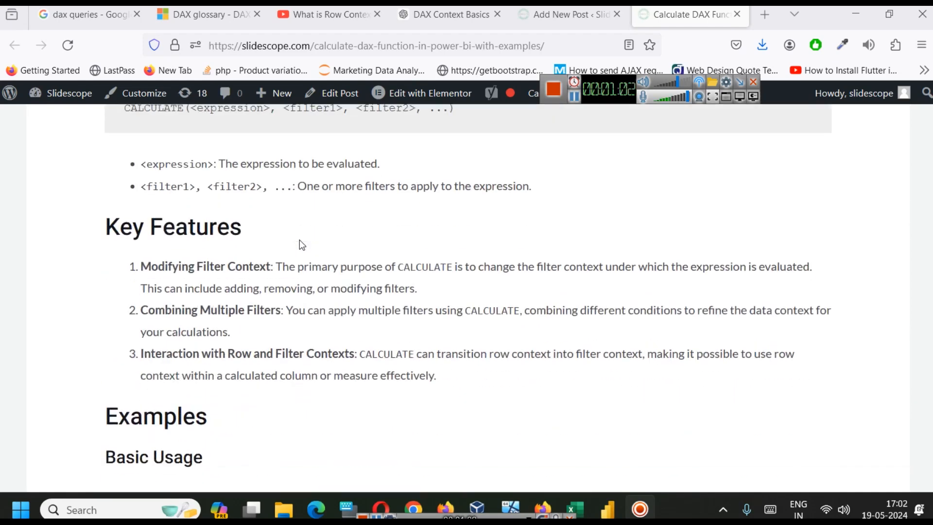
{"action": "scroll", "coordinate": [301, 245], "scroll_direction": "down", "scroll_amount": 4}
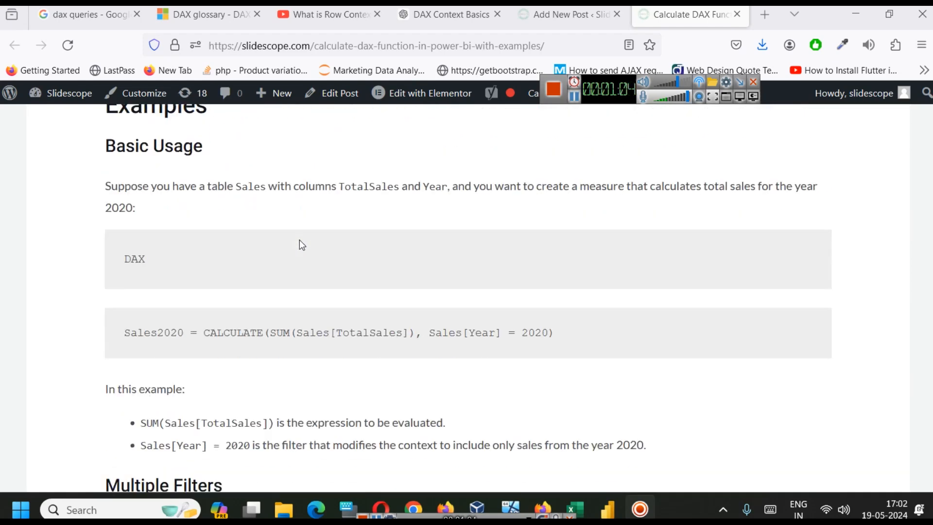
{"action": "scroll", "coordinate": [302, 245], "scroll_direction": "down", "scroll_amount": 2}
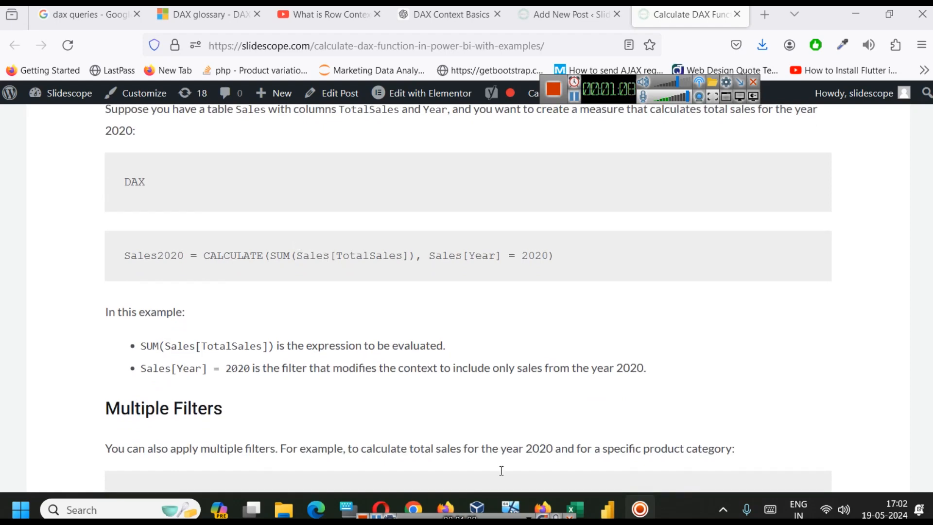
Switch to the Sample - Superstore.xls workbook in Excel and examine the Orders sheet's Sales column and its product rows
{"action": "left_click", "coordinate": [605, 508]}
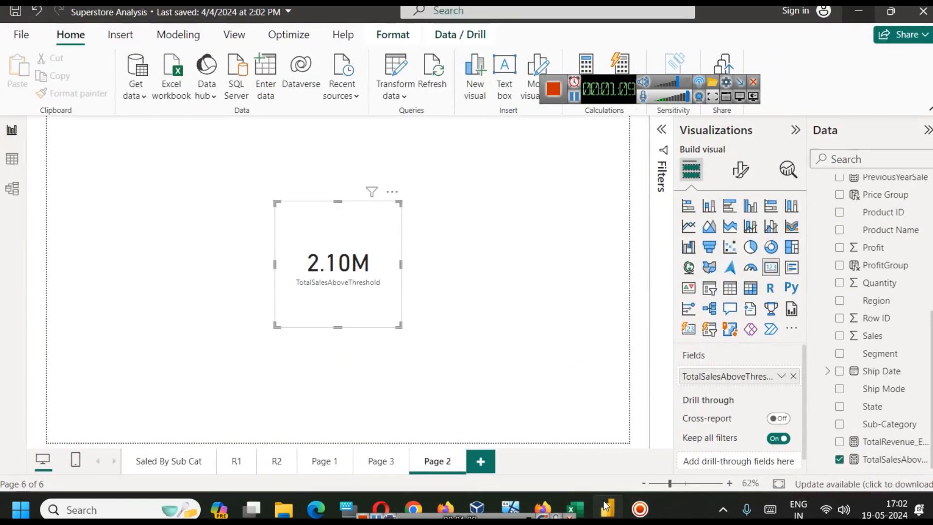
{"action": "left_click", "coordinate": [488, 302]}
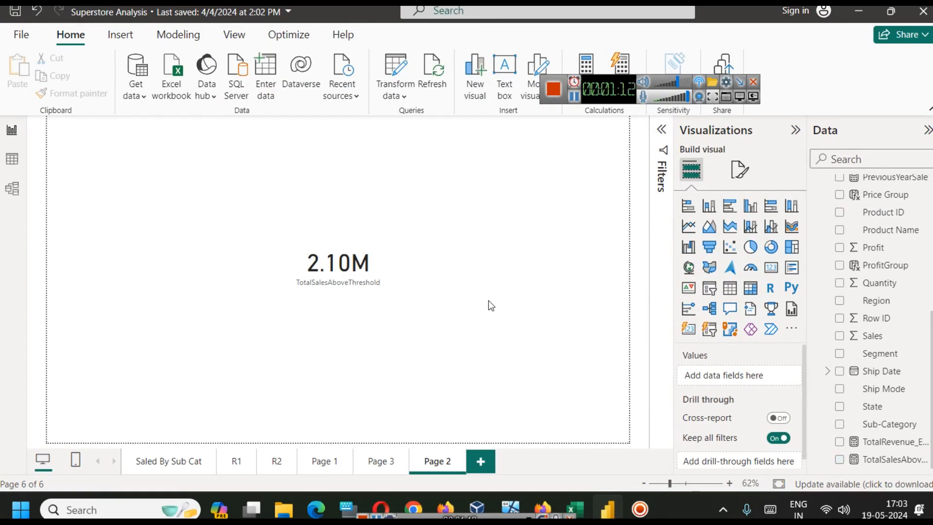
{"action": "mouse_move", "coordinate": [574, 509]}
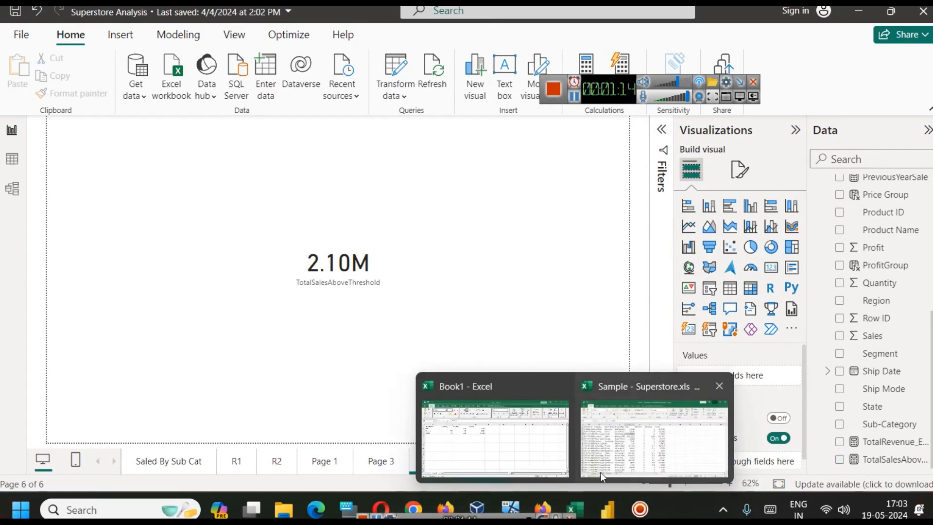
{"action": "left_click", "coordinate": [638, 440]}
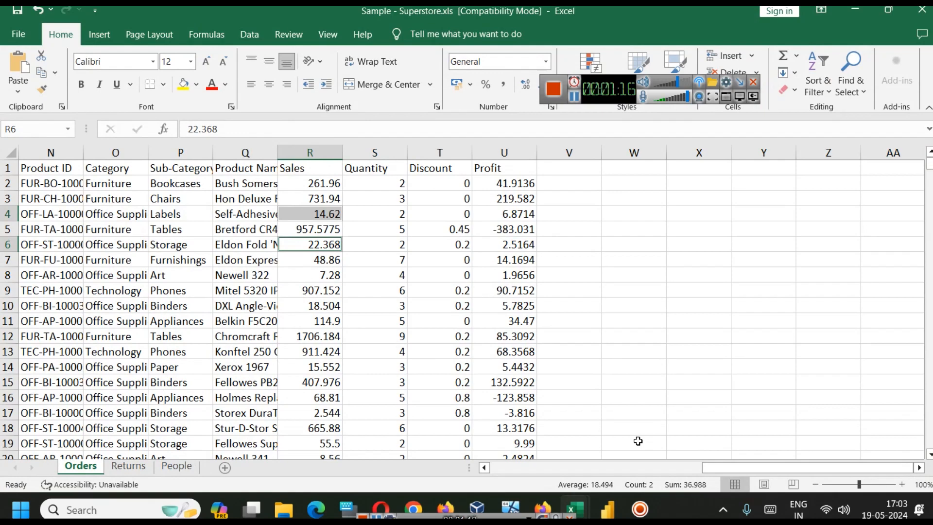
{"action": "scroll", "coordinate": [629, 373], "scroll_direction": "up", "scroll_amount": 1, "text": "ctrl"}
{"action": "scroll", "coordinate": [631, 372], "scroll_direction": "up", "scroll_amount": 1}
{"action": "left_click", "coordinate": [642, 349]}
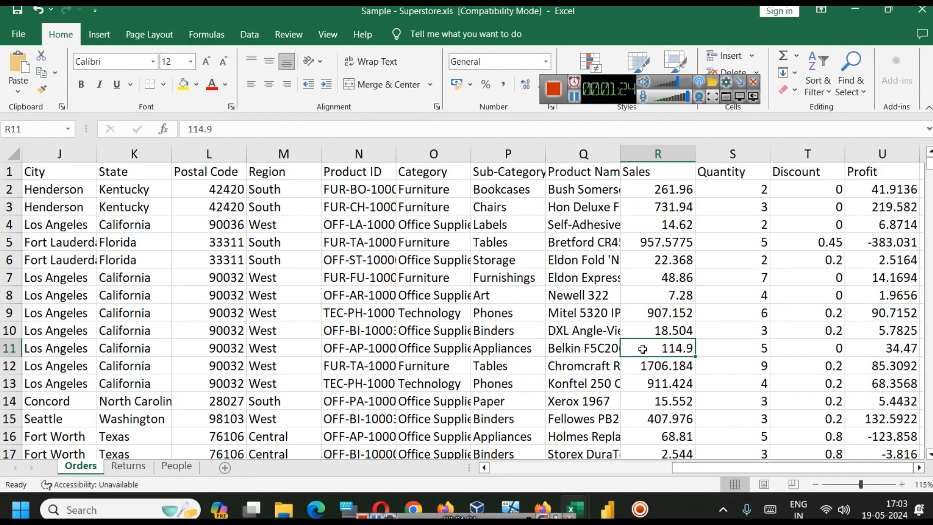
{"action": "left_click", "coordinate": [659, 193]}
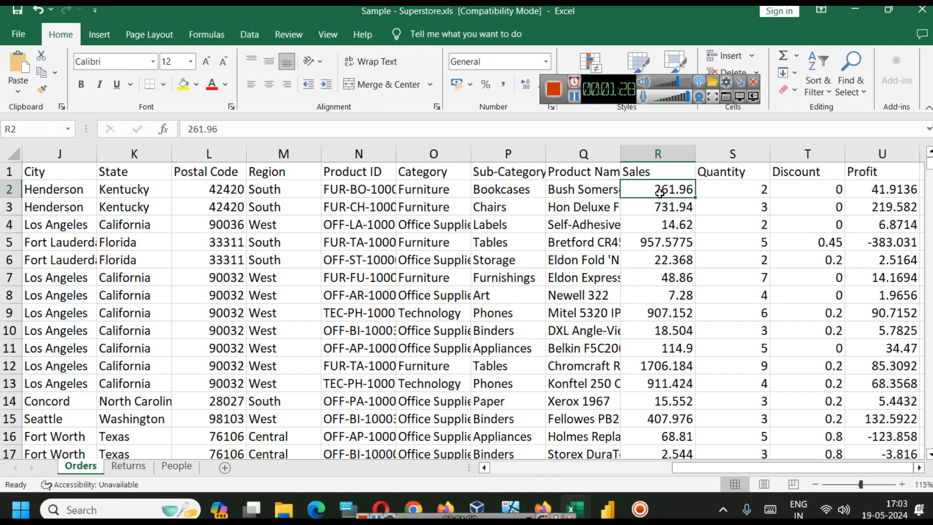
{"action": "left_click", "coordinate": [663, 210]}
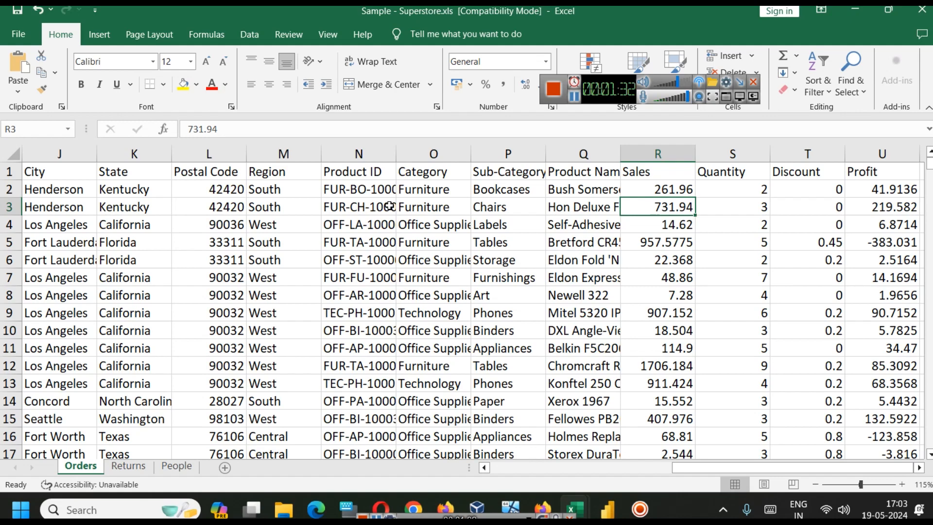
{"action": "left_click", "coordinate": [364, 189]}
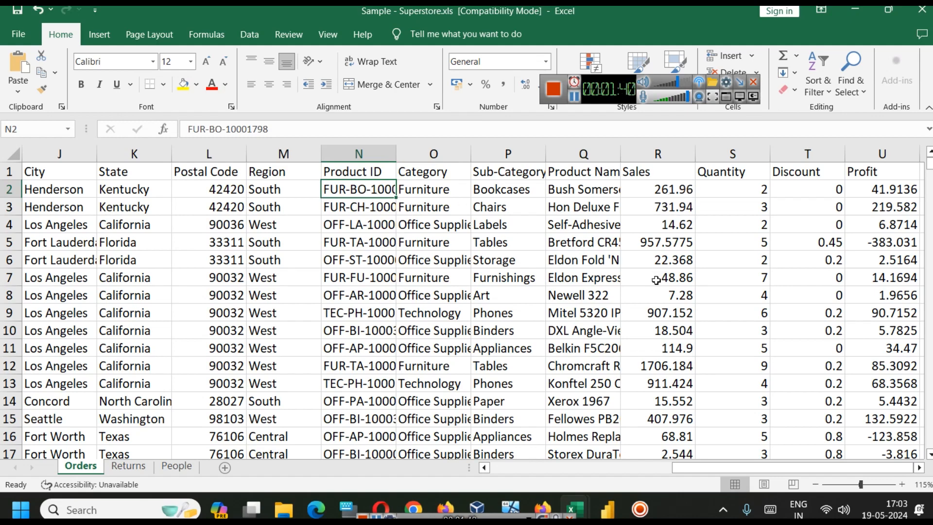
{"action": "left_click", "coordinate": [641, 148]}
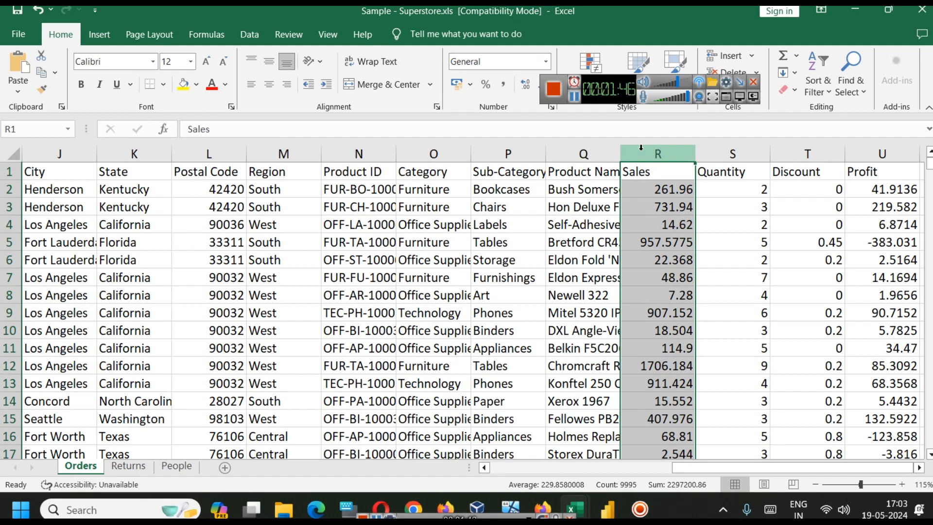
Return to the Superstore Analysis report in Power BI and delete the TotalSalesAboveThreshold card from Page 2
{"action": "left_click", "coordinate": [855, 12]}
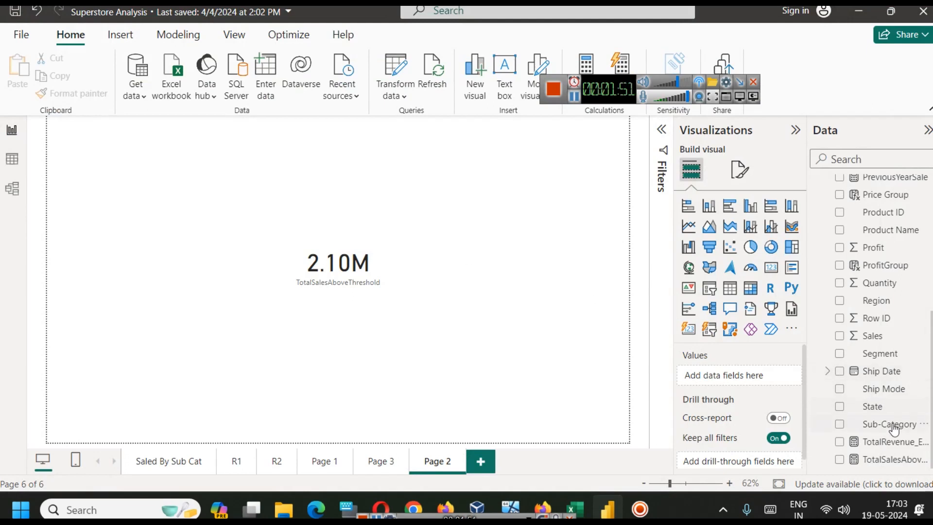
{"action": "scroll", "coordinate": [893, 435], "scroll_direction": "up", "scroll_amount": 3}
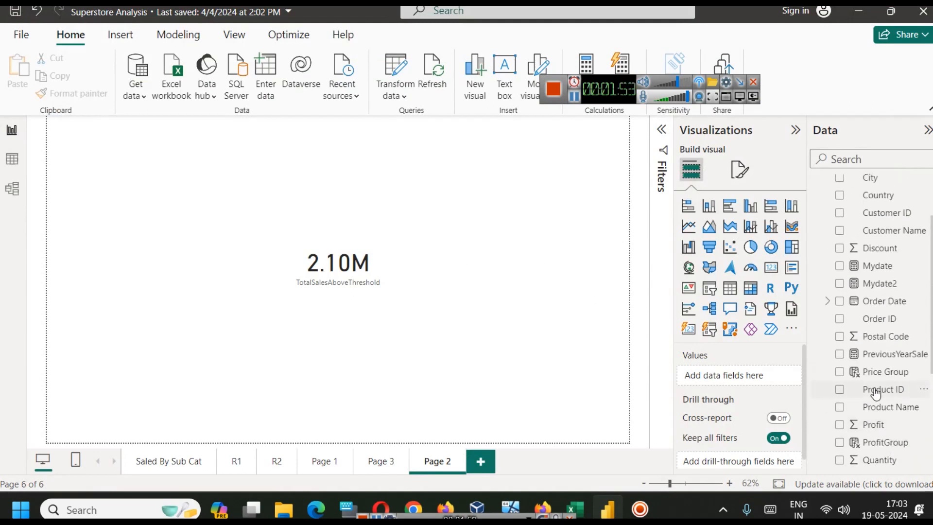
{"action": "scroll", "coordinate": [892, 403], "scroll_direction": "up", "scroll_amount": 2}
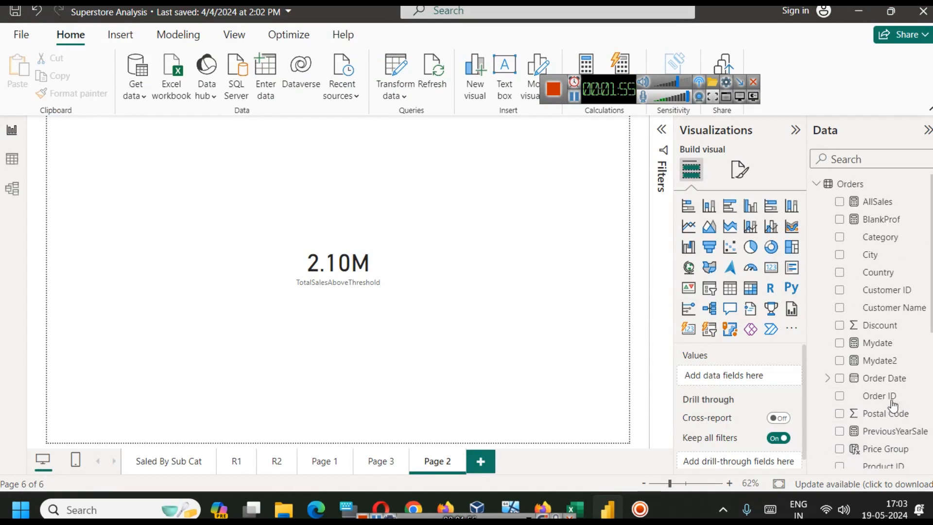
{"action": "left_click", "coordinate": [361, 252]}
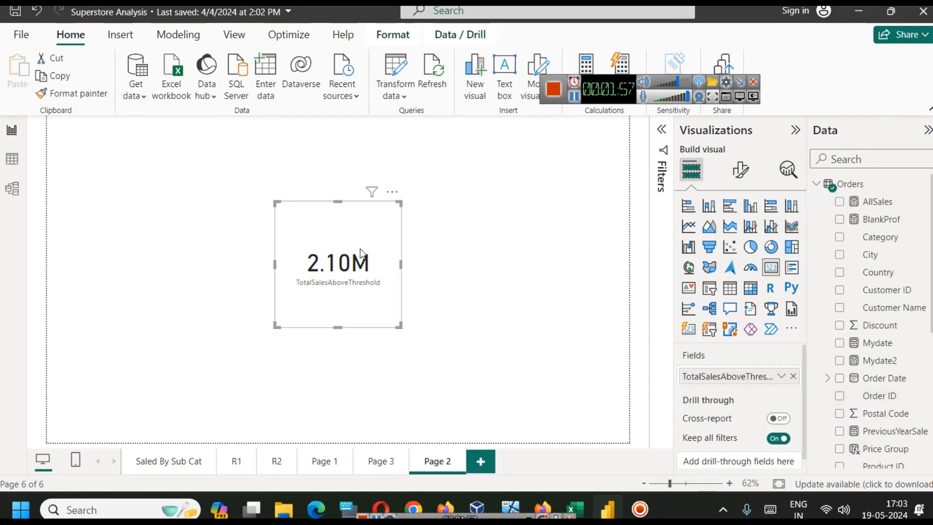
{"action": "key", "text": "Delete"}
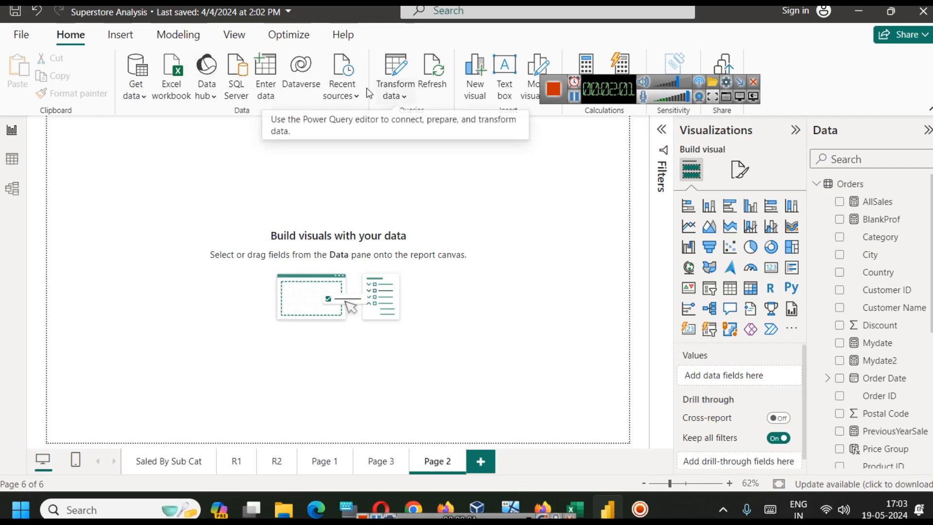
Create a new measure in the Orders table with the formula TotalSales = SUM(Orders[Sales])
{"action": "left_click", "coordinate": [178, 35]}
{"action": "left_click", "coordinate": [86, 90]}
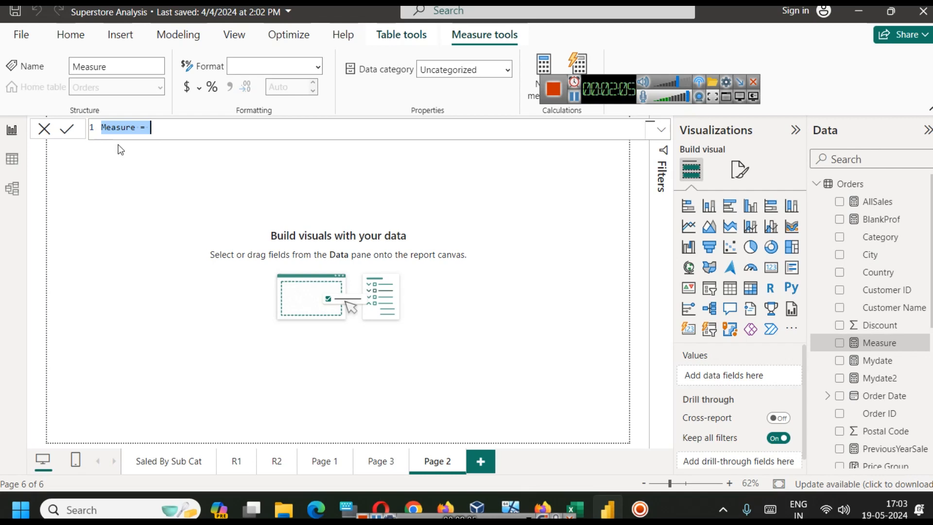
{"action": "type", "text": "TotalSales = "}
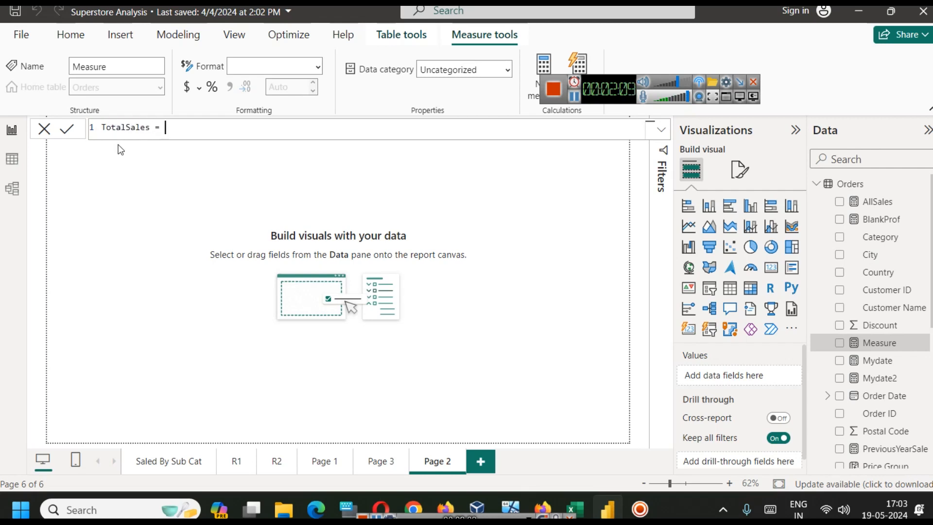
{"action": "type", "text": "SUM"}
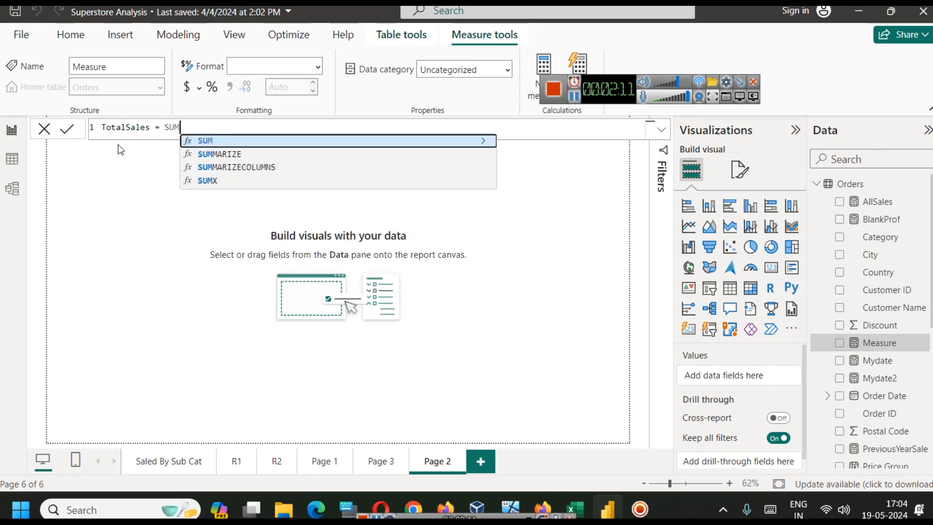
{"action": "type", "text": "("}
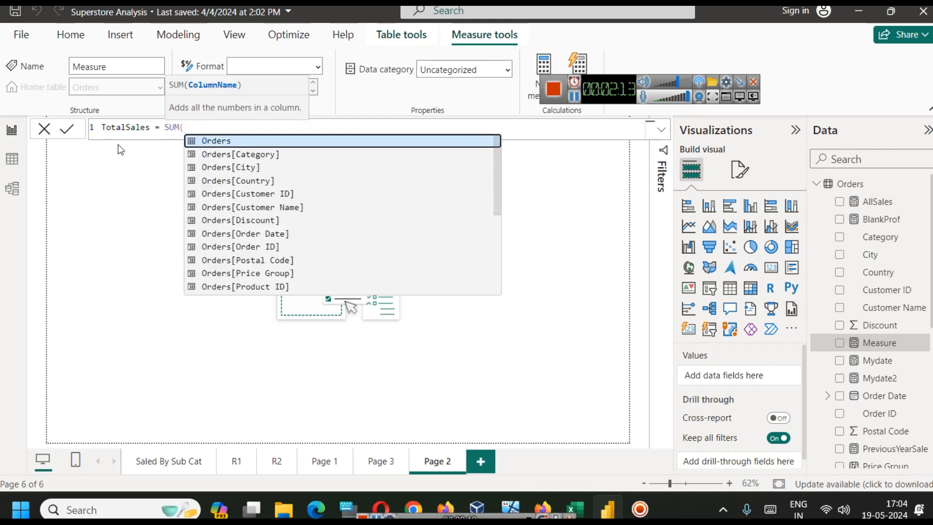
{"action": "type", "text": "Order"}
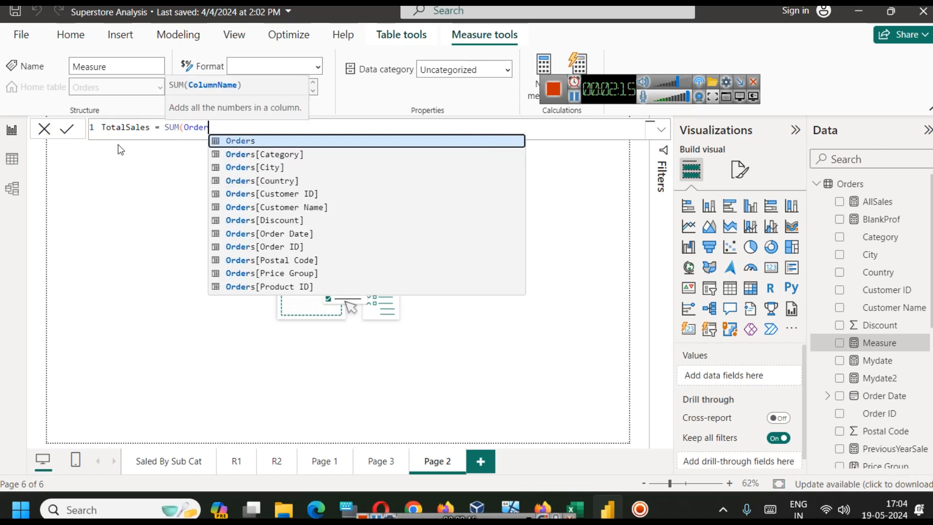
{"action": "type", "text": "s"}
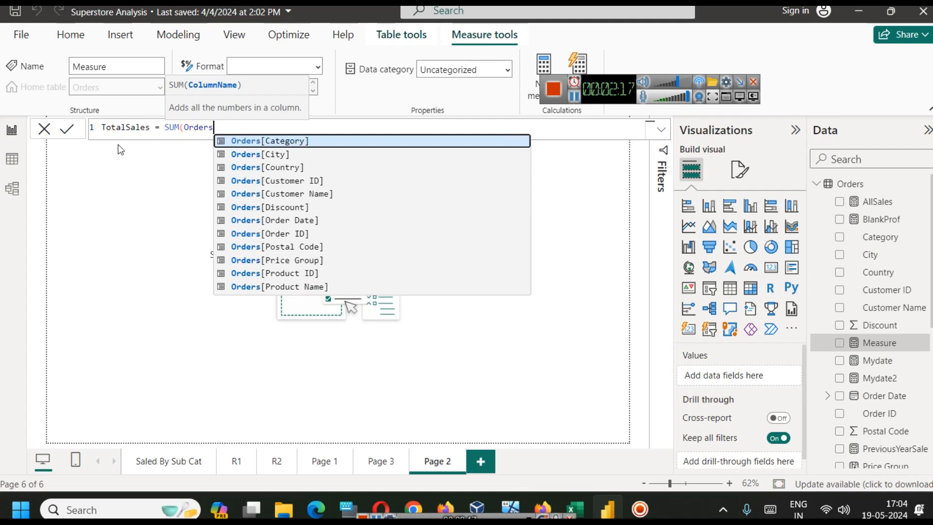
{"action": "type", "text": "[Sa"}
{"action": "key", "text": "Tab"}
{"action": "type", "text": ")"}
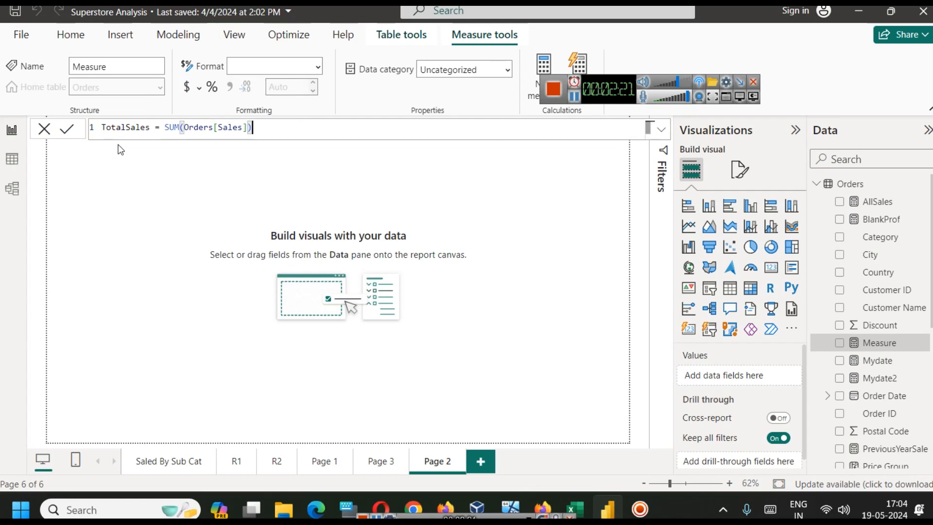
{"action": "left_click", "coordinate": [68, 132]}
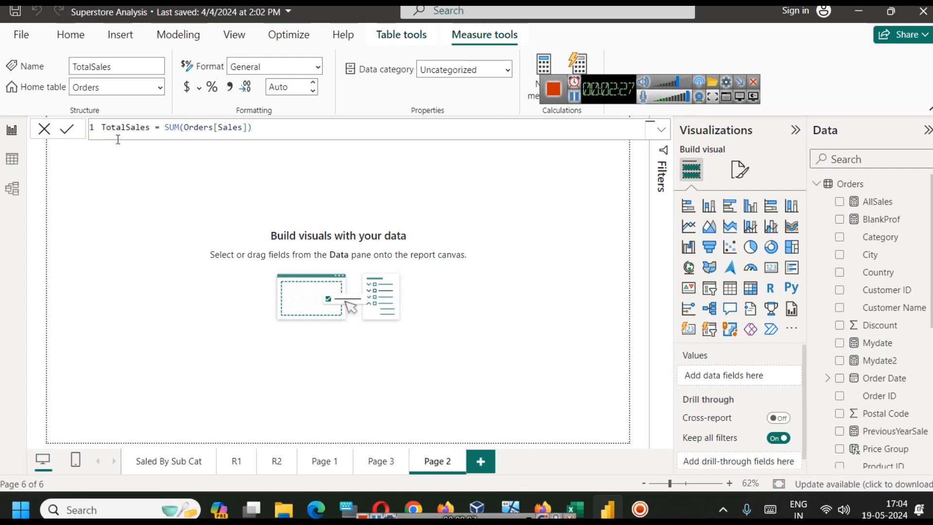
Add a card visual in the middle of Page 2 and show the TotalSales measure in it
{"action": "scroll", "coordinate": [904, 311], "scroll_direction": "down", "scroll_amount": 5}
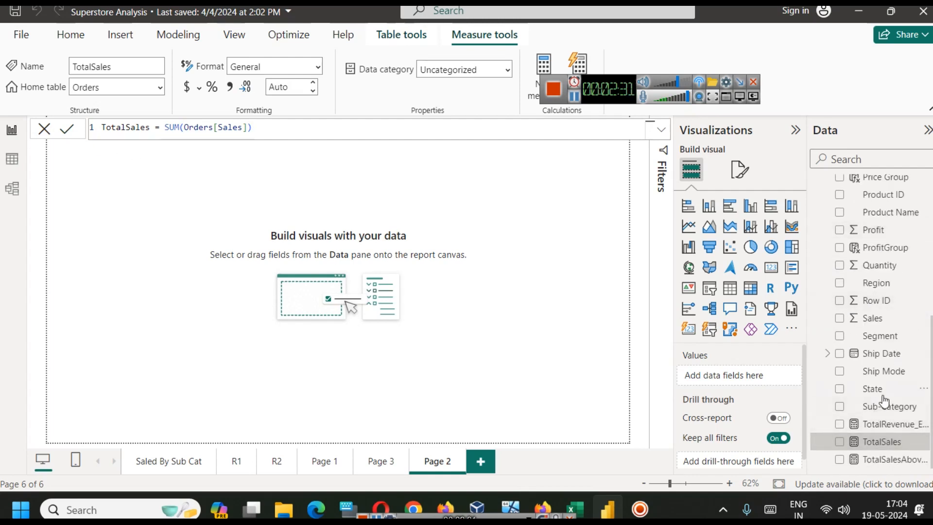
{"action": "scroll", "coordinate": [882, 389], "scroll_direction": "up", "scroll_amount": 5}
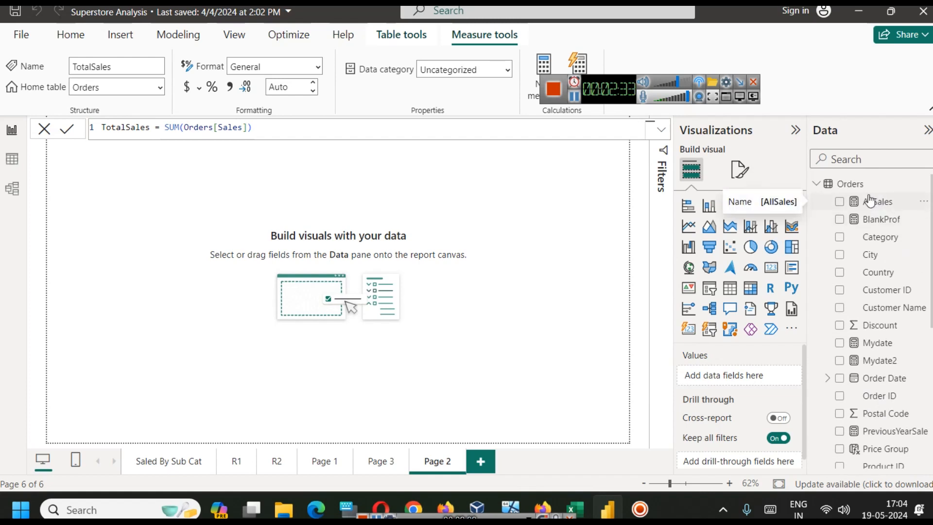
{"action": "left_click", "coordinate": [771, 267]}
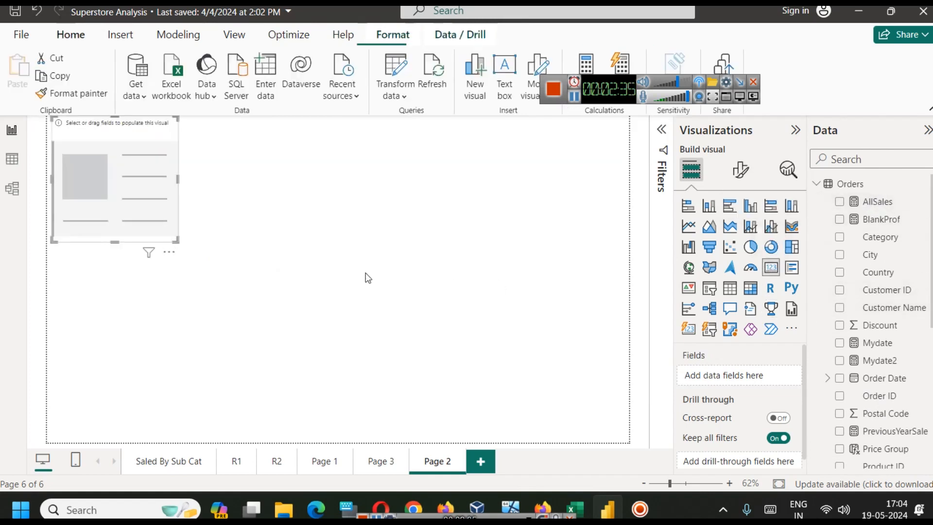
{"action": "left_click_drag", "start_coordinate": [156, 185], "coordinate": [366, 280]}
{"action": "scroll", "coordinate": [892, 415], "scroll_direction": "down", "scroll_amount": 5}
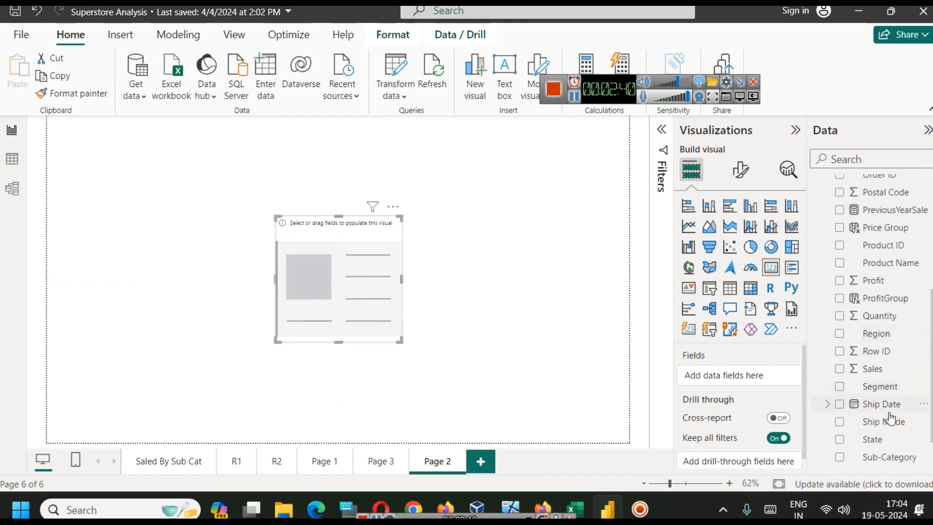
{"action": "left_click_drag", "start_coordinate": [891, 442], "coordinate": [359, 280]}
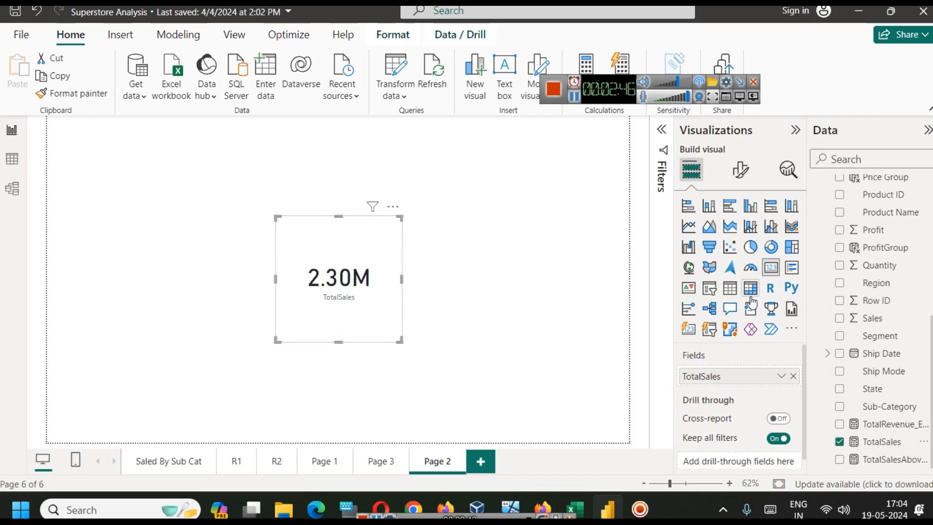
Expand the Order Date hierarchy in the Orders table, then switch to the Superstore workbook in Excel and inspect the Order Date column
{"action": "scroll", "coordinate": [888, 364], "scroll_direction": "up", "scroll_amount": 4}
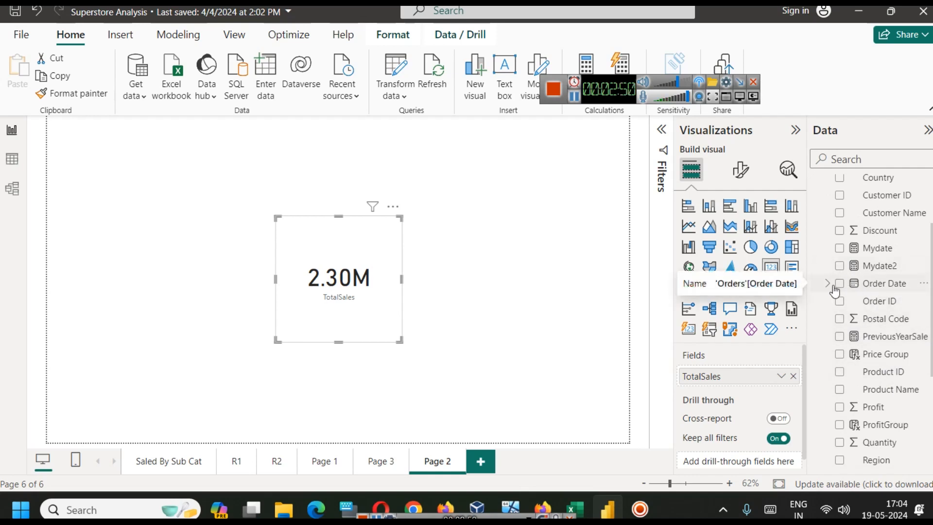
{"action": "left_click", "coordinate": [869, 287]}
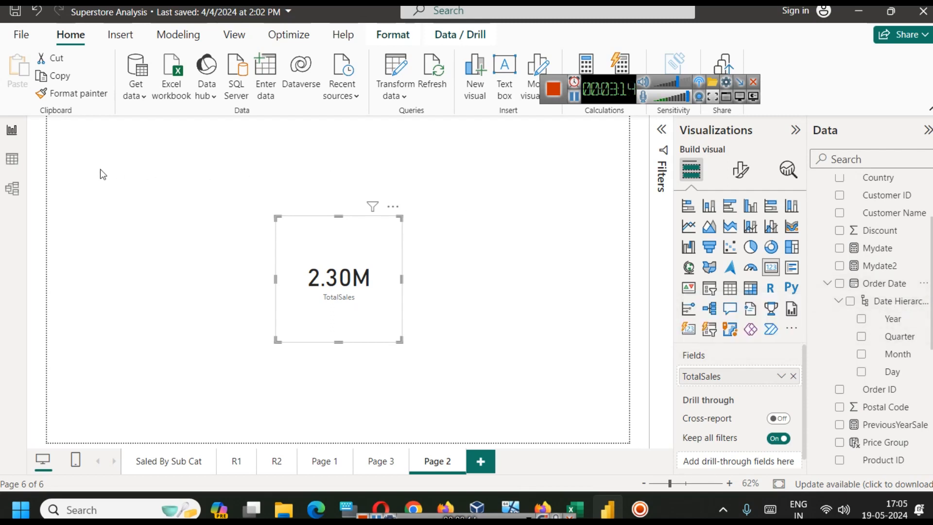
{"action": "mouse_move", "coordinate": [580, 500]}
{"action": "left_click", "coordinate": [614, 464]}
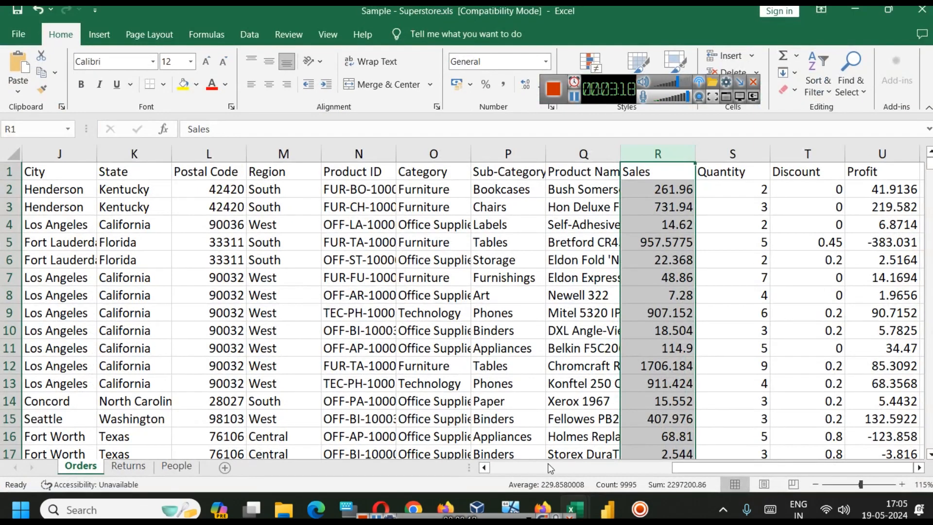
{"action": "left_click", "coordinate": [550, 468]}
{"action": "left_click", "coordinate": [245, 189]}
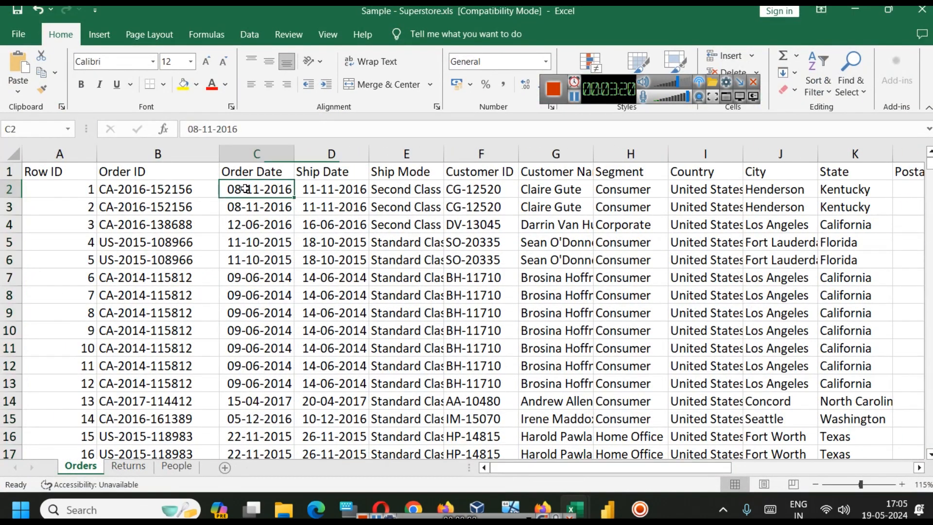
Widen the Order Date column in the Orders sheet, then leave the workbook and return to the Superstore Analysis report in Power BI
{"action": "left_click_drag", "start_coordinate": [294, 154], "coordinate": [314, 155]}
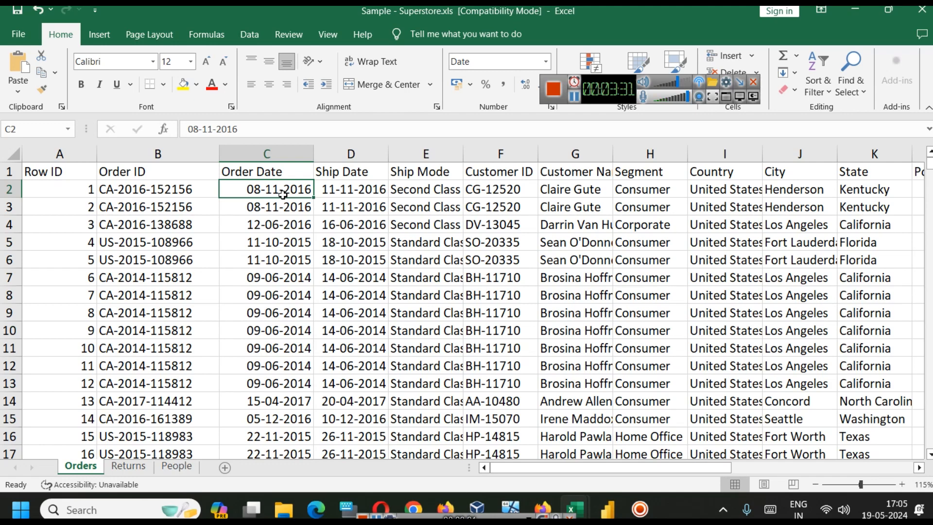
{"action": "left_click", "coordinate": [575, 98]}
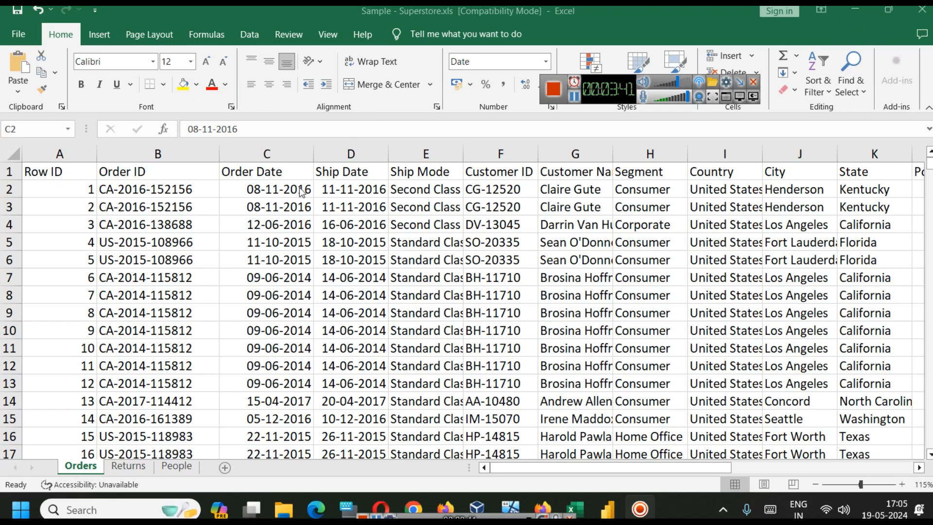
{"action": "left_click", "coordinate": [855, 9]}
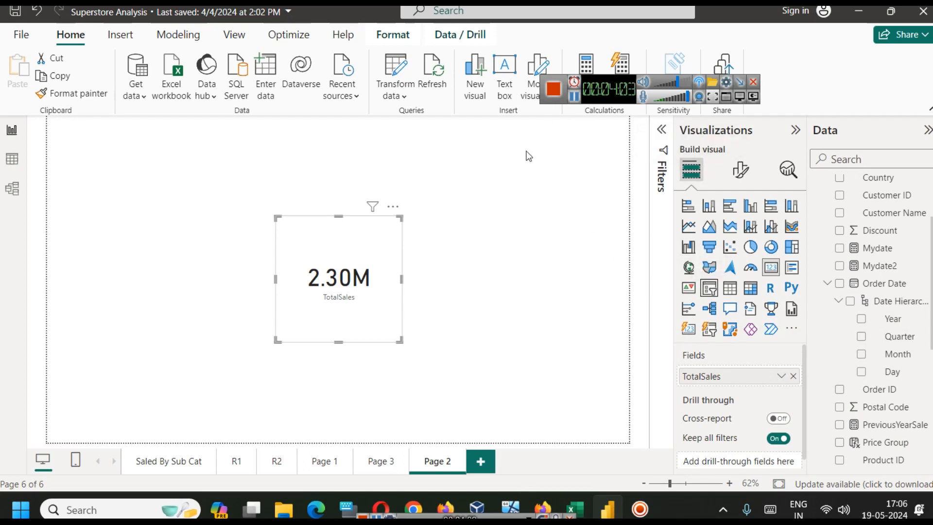
Add a slicer in the upper-right area of Page 2 and populate it with Year from the Order Date hierarchy
{"action": "left_click", "coordinate": [504, 206]}
{"action": "left_click", "coordinate": [709, 287]}
{"action": "left_click_drag", "start_coordinate": [166, 211], "coordinate": [510, 180]}
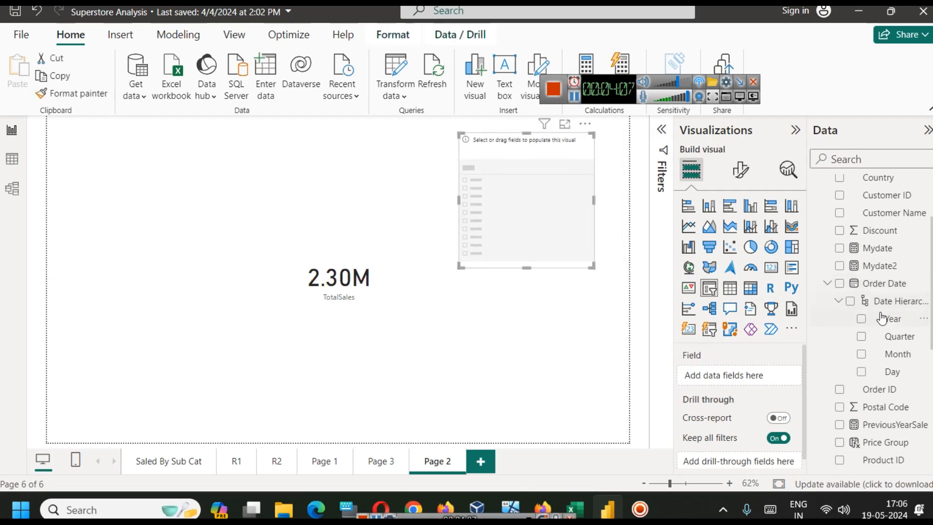
{"action": "left_click_drag", "start_coordinate": [893, 318], "coordinate": [741, 380]}
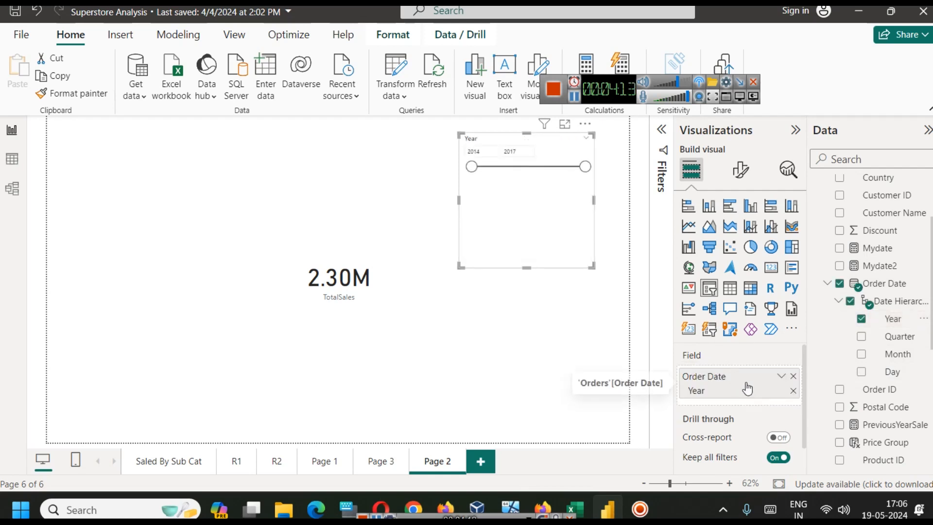
{"action": "scroll", "coordinate": [745, 388], "scroll_direction": "down", "scroll_amount": 1}
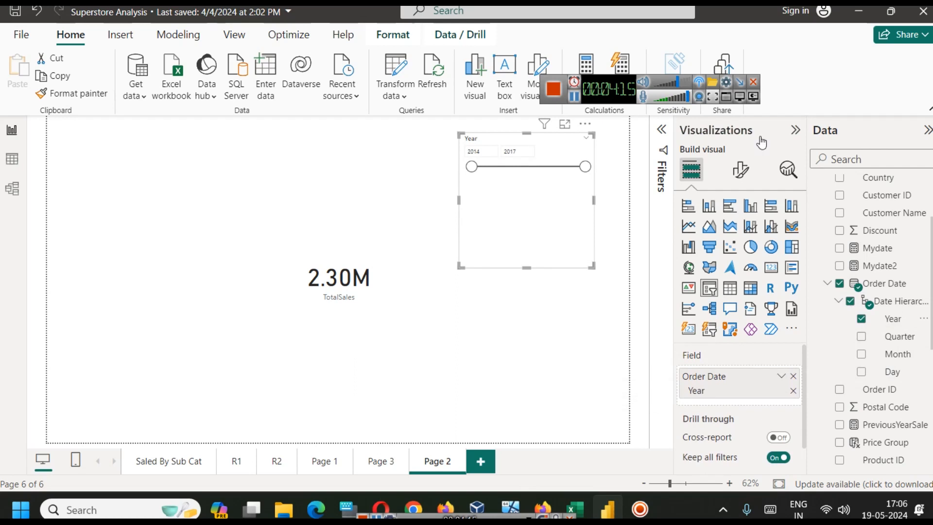
Set the Year slicer's style to Vertical list
{"action": "left_click", "coordinate": [741, 173]}
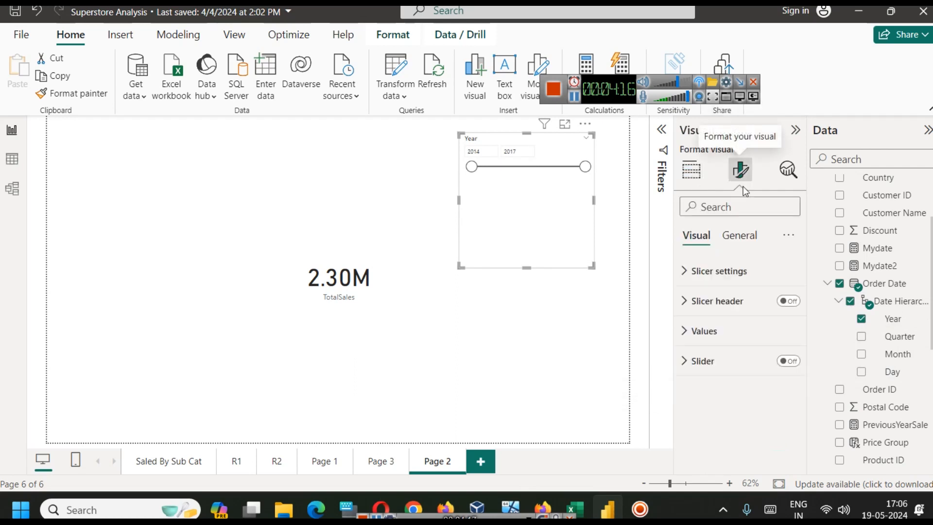
{"action": "left_click", "coordinate": [733, 274]}
{"action": "left_click", "coordinate": [747, 346]}
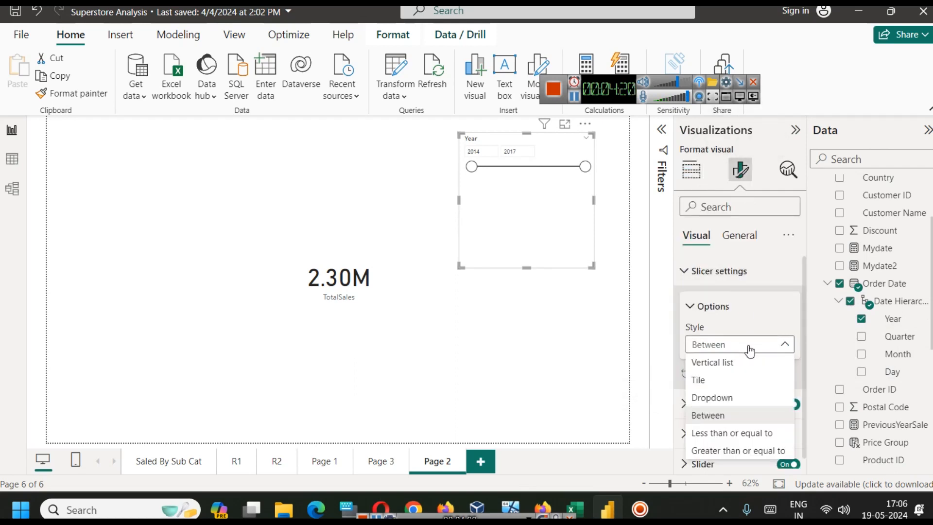
{"action": "left_click", "coordinate": [741, 364]}
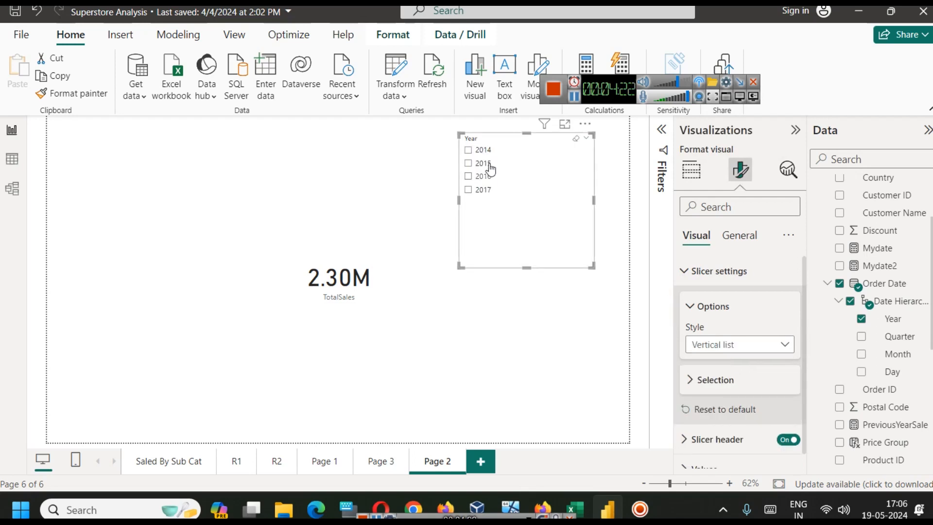
Filter the TotalSales card with the Year slicer by 2014, 2015, 2016 and 2017 in turn
{"action": "left_click", "coordinate": [468, 150]}
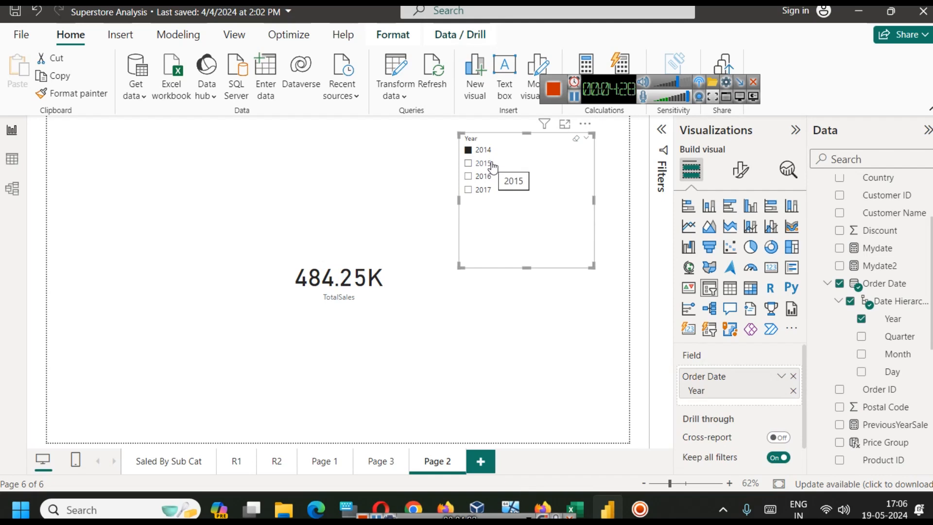
{"action": "left_click", "coordinate": [475, 153]}
{"action": "left_click", "coordinate": [468, 164]}
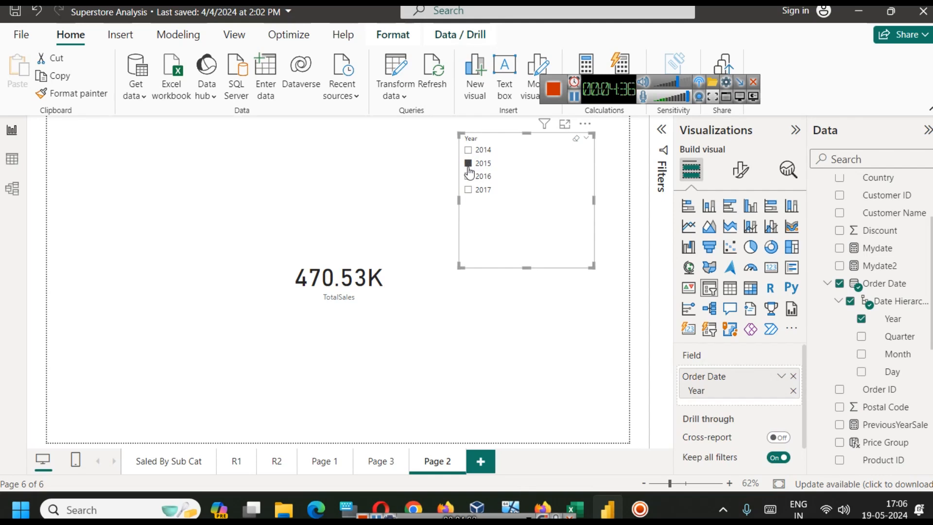
{"action": "left_click", "coordinate": [469, 176]}
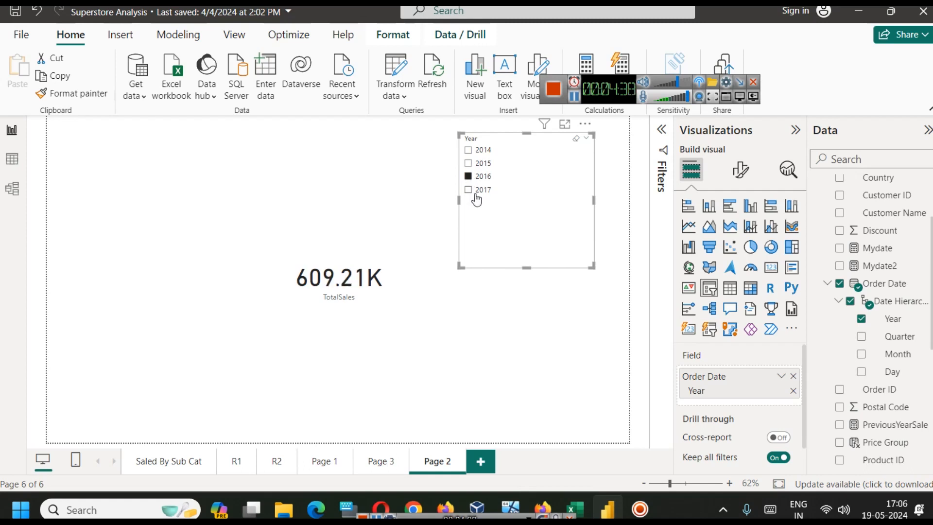
{"action": "left_click", "coordinate": [470, 191]}
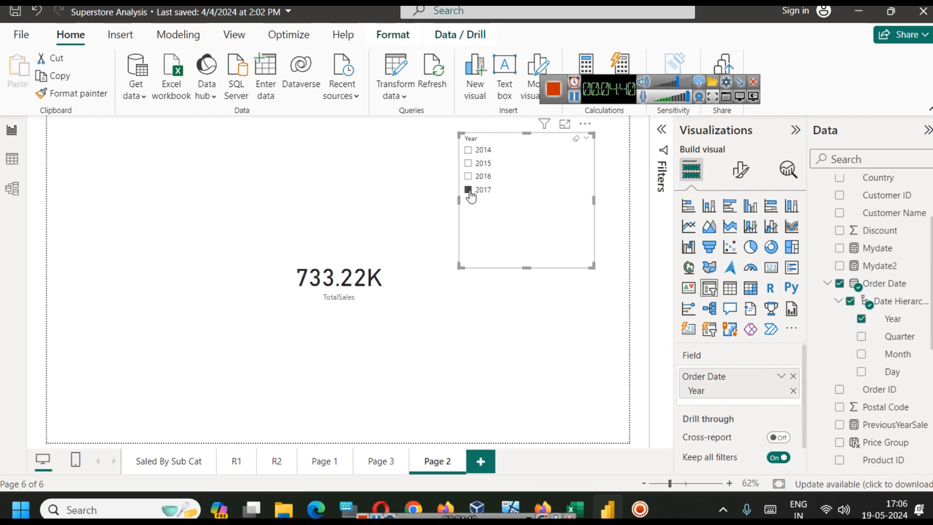
Run through the years 2014 to 2017 in the slicer again to compare TotalSales, ending with 2014 selected
{"action": "left_click", "coordinate": [478, 151]}
{"action": "left_click", "coordinate": [475, 193]}
{"action": "left_click", "coordinate": [469, 150]}
{"action": "left_click", "coordinate": [469, 163]}
{"action": "left_click", "coordinate": [475, 176]}
{"action": "left_click", "coordinate": [475, 189]}
{"action": "left_click", "coordinate": [471, 150]}
{"action": "left_click", "coordinate": [517, 315]}
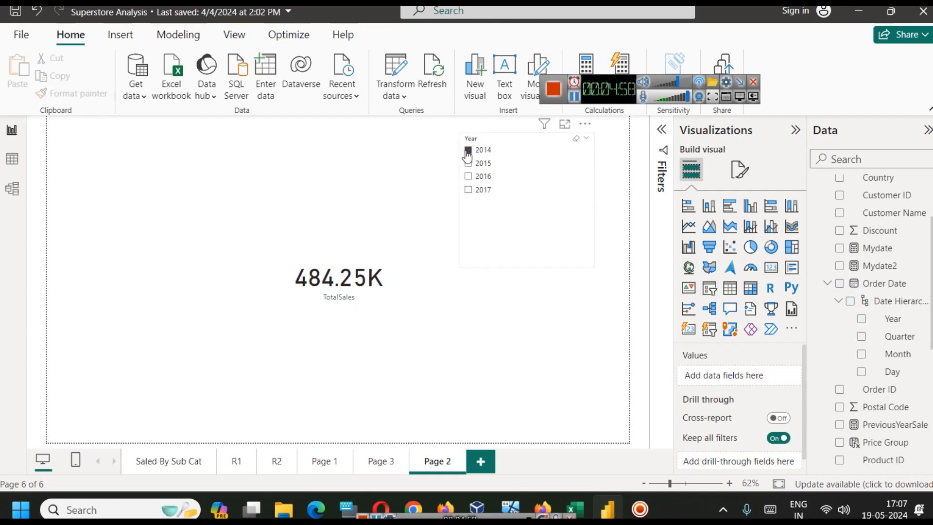
Clear the 2014 selection and delete the Year slicer from Page 2
{"action": "left_click", "coordinate": [468, 150]}
{"action": "left_click", "coordinate": [527, 273]}
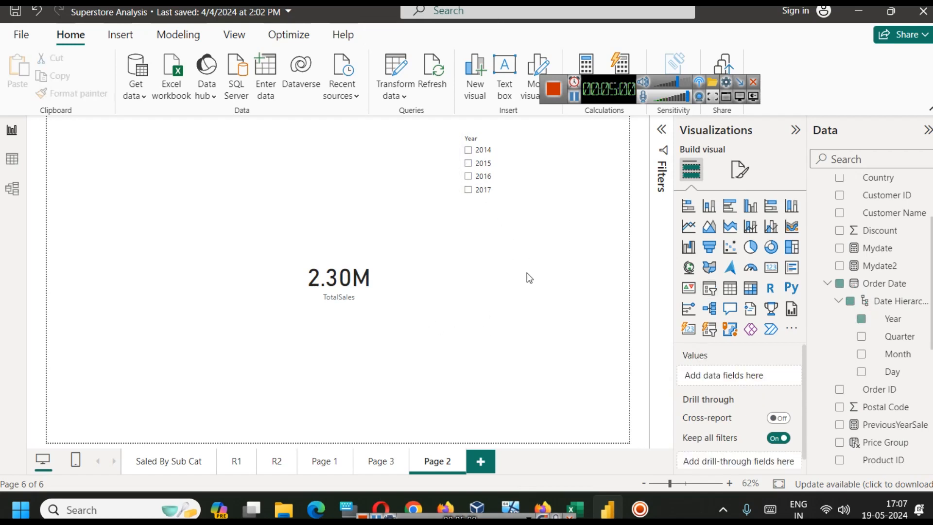
{"action": "left_click", "coordinate": [542, 206]}
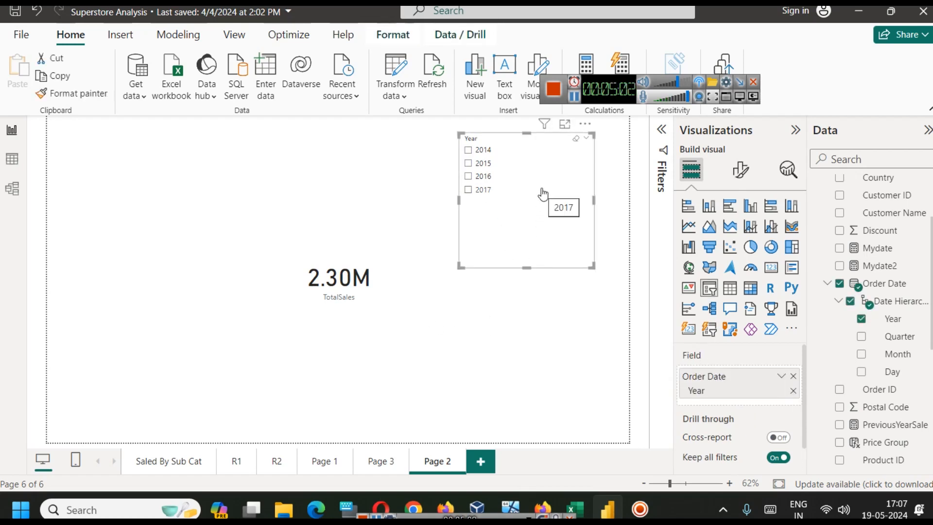
{"action": "key", "text": "Delete"}
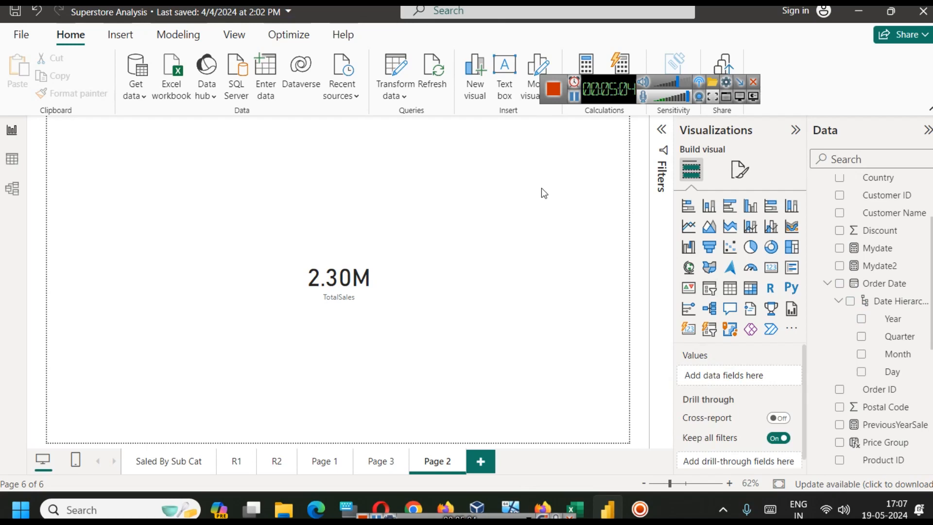
Switch to Firefox, close the blank browser window, and examine the CALCULATE syntax and its expression argument in the Slidescope article
{"action": "left_click", "coordinate": [451, 509]}
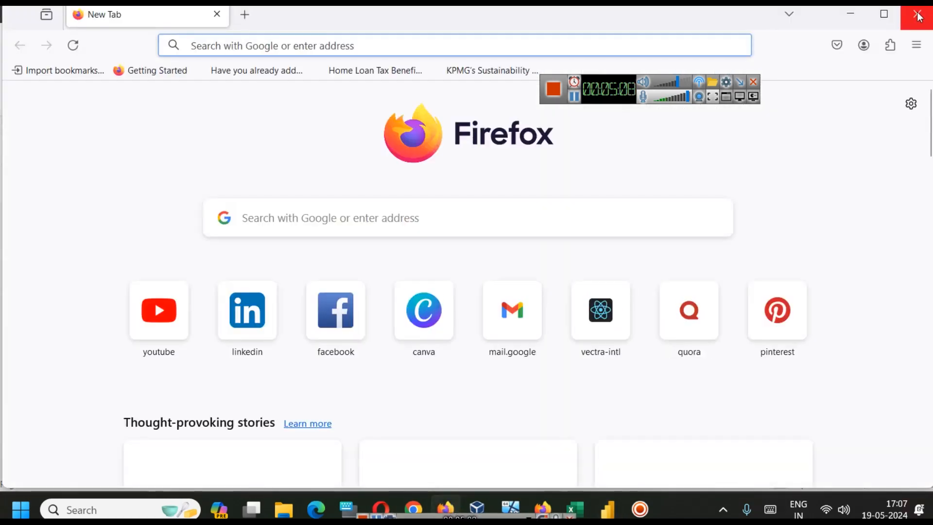
{"action": "left_click", "coordinate": [918, 15]}
{"action": "left_click", "coordinate": [547, 512]}
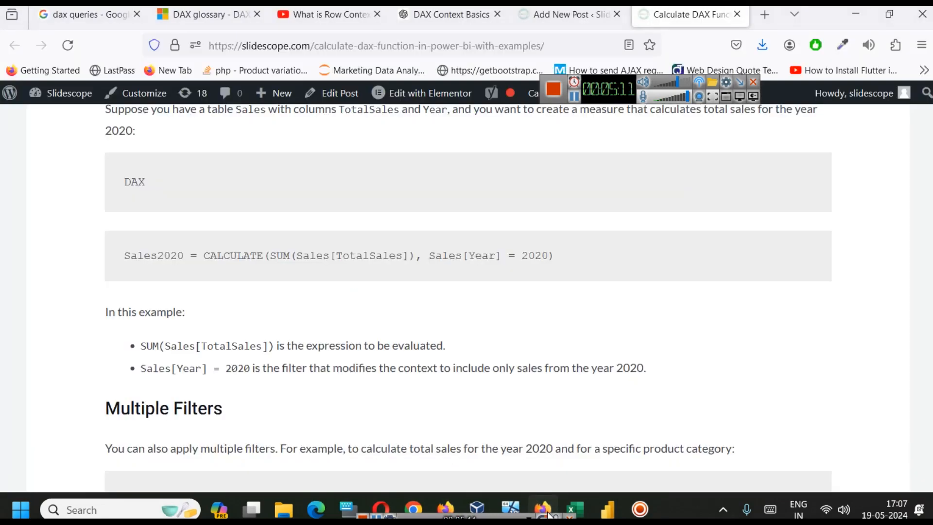
{"action": "scroll", "coordinate": [341, 343], "scroll_direction": "up", "scroll_amount": 10}
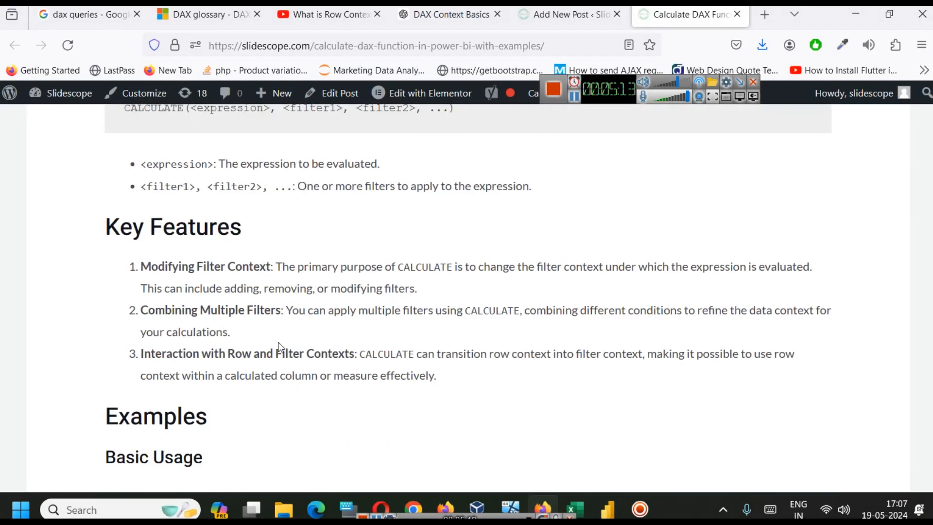
{"action": "scroll", "coordinate": [281, 318], "scroll_direction": "down", "scroll_amount": 2}
{"action": "scroll", "coordinate": [248, 325], "scroll_direction": "up", "scroll_amount": 2}
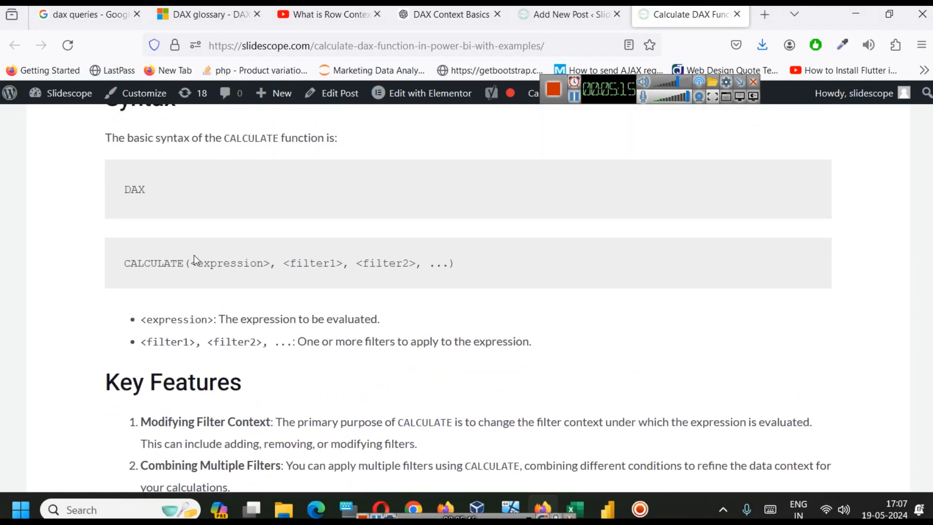
{"action": "double_click", "coordinate": [206, 264]}
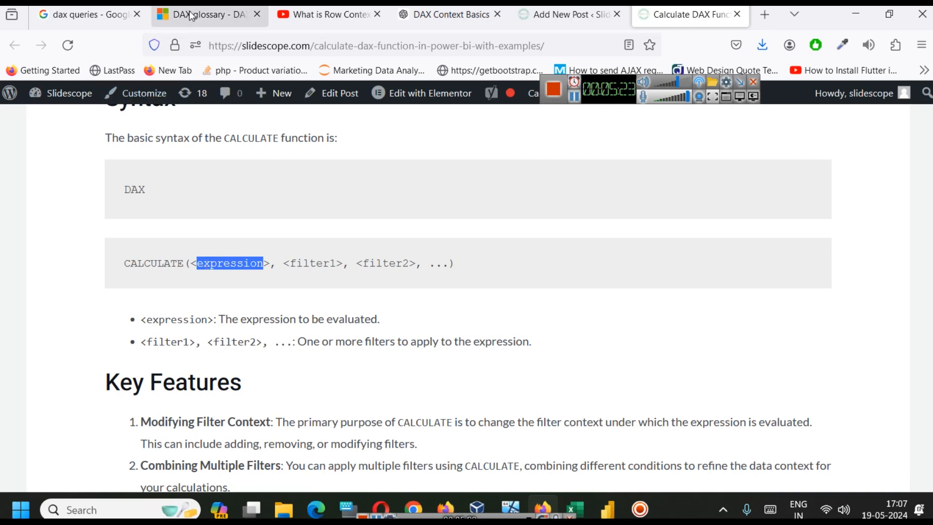
Open the Microsoft DAX glossary page, collapse the DAX functions list, and read the Context definition
{"action": "left_click", "coordinate": [209, 15]}
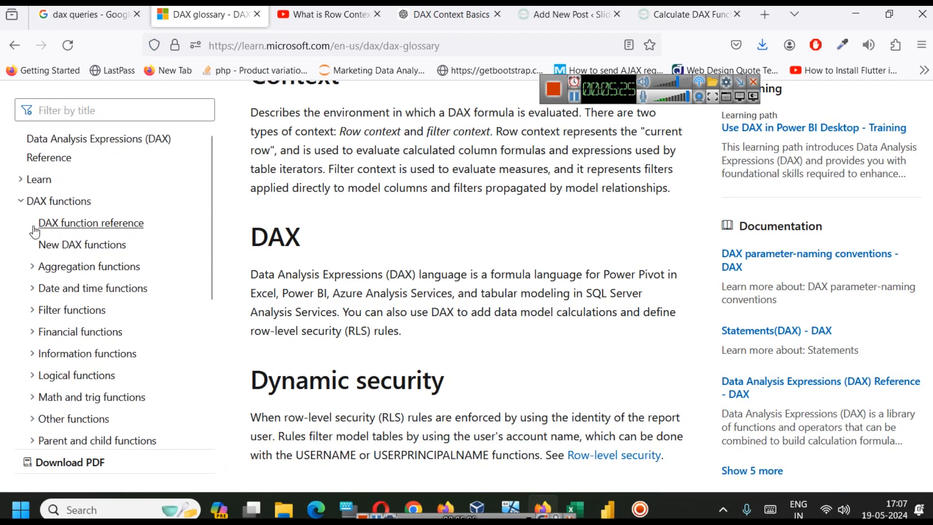
{"action": "left_click", "coordinate": [31, 202]}
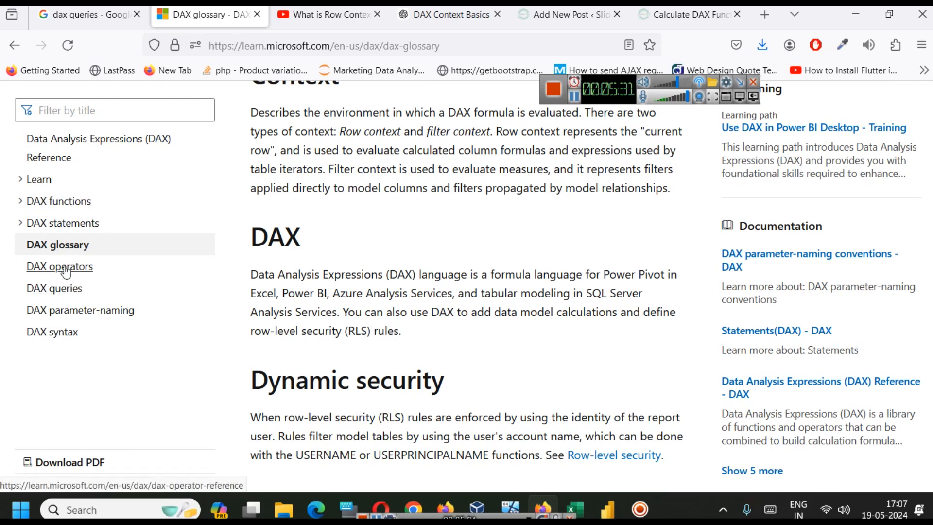
{"action": "scroll", "coordinate": [63, 267], "scroll_direction": "up", "scroll_amount": 2}
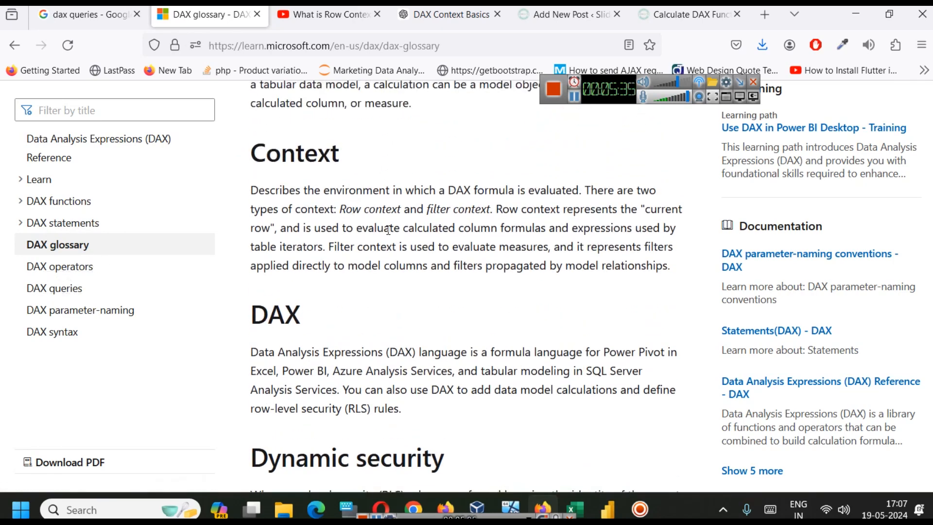
Return to the CALCULATE article, enlarge it to 110%, and examine the expression and filter arguments and the Modifying Filter Context feature
{"action": "left_click", "coordinate": [690, 14]}
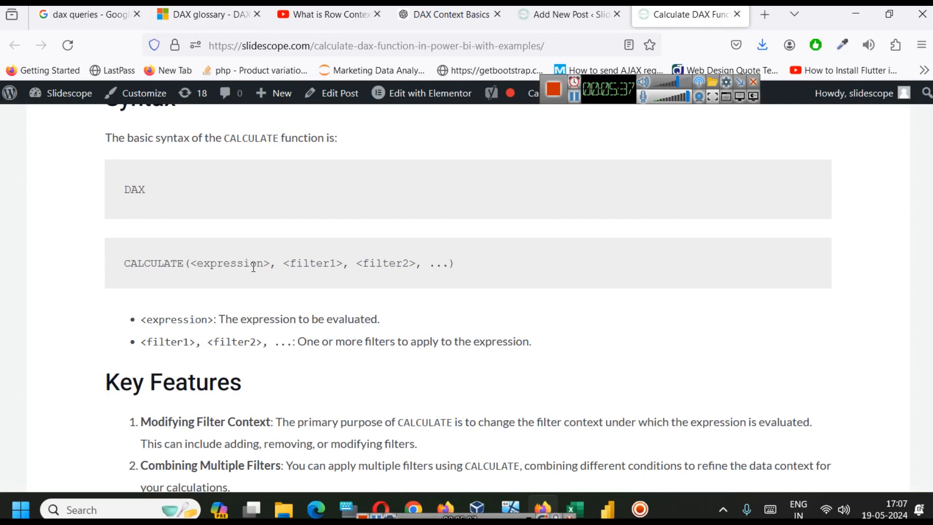
{"action": "key", "text": "ctrl+plus"}
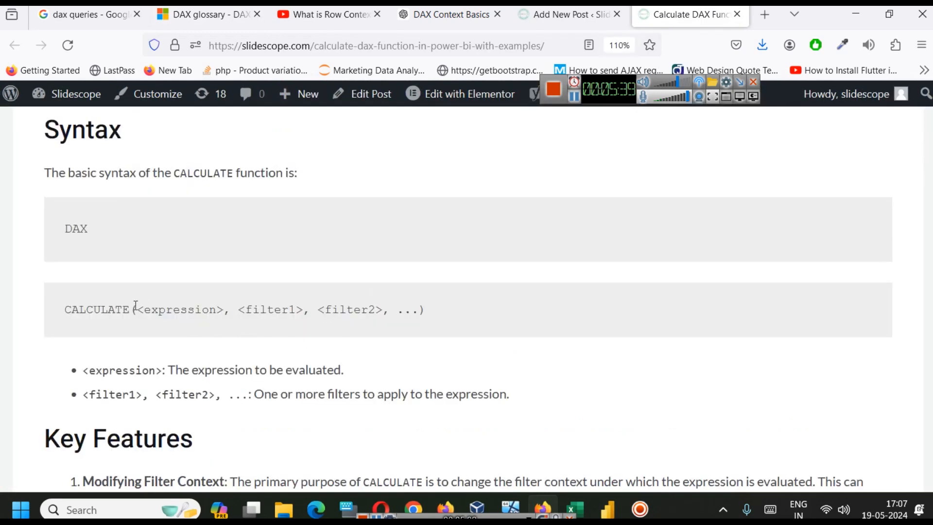
{"action": "double_click", "coordinate": [103, 310]}
{"action": "double_click", "coordinate": [159, 306]}
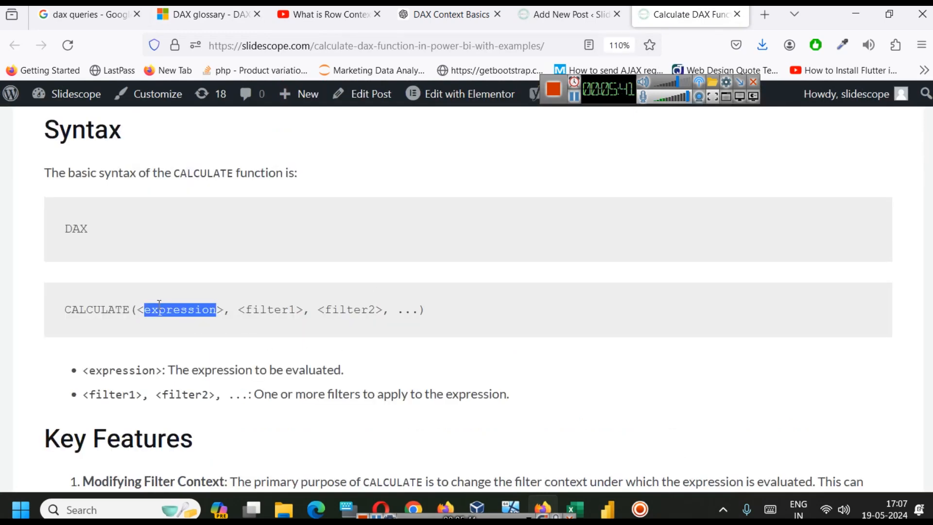
{"action": "left_click_drag", "start_coordinate": [238, 310], "coordinate": [384, 310]}
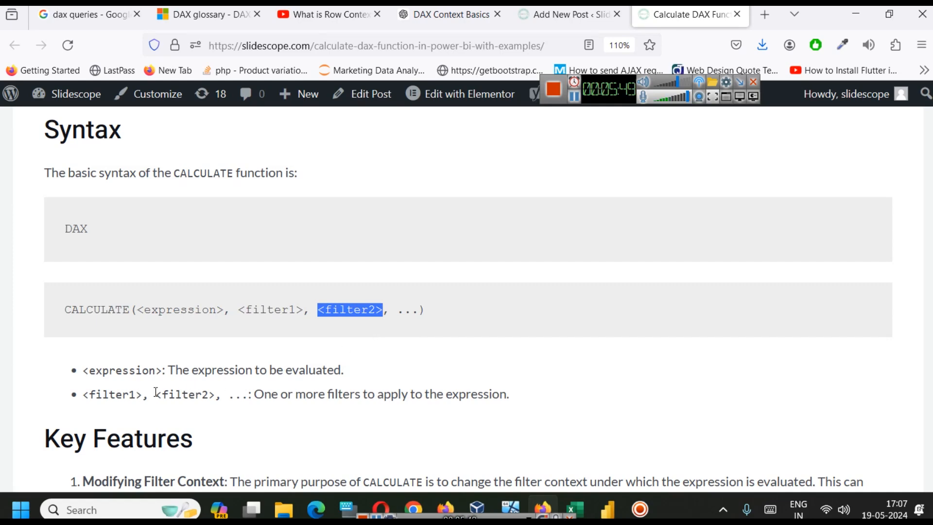
{"action": "scroll", "coordinate": [410, 352], "scroll_direction": "down", "scroll_amount": 5}
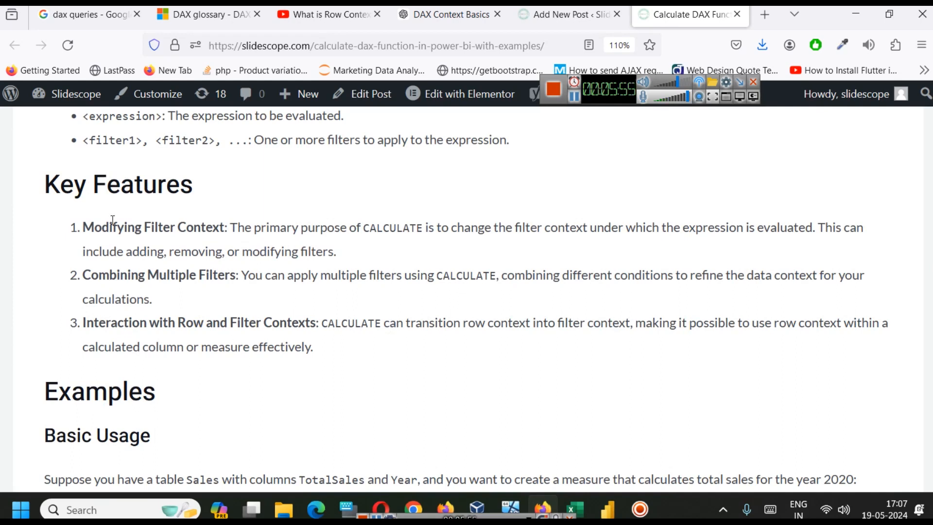
{"action": "left_click_drag", "start_coordinate": [93, 228], "coordinate": [175, 228]}
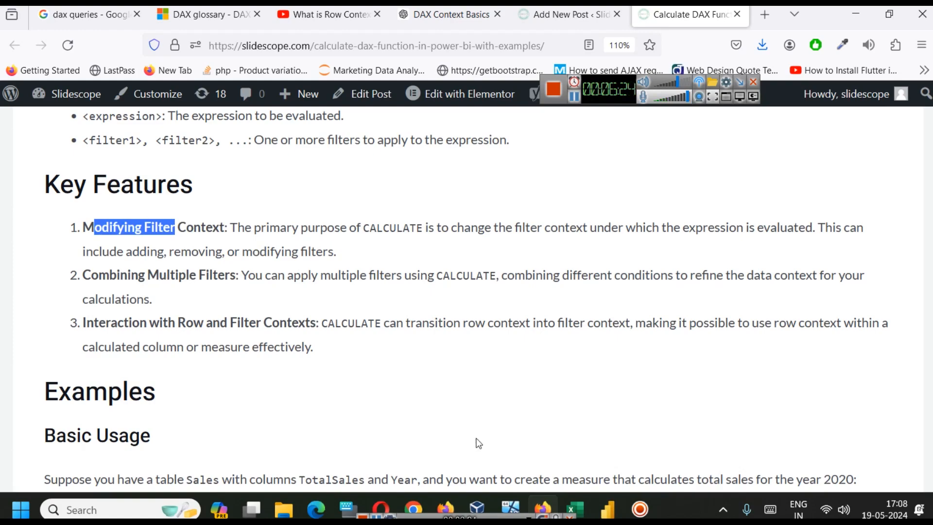
Switch to the Superstore workbook in Excel, inspect the Segment and City columns as filter examples, and return to the CALCULATE article
{"action": "mouse_move", "coordinate": [573, 508]}
{"action": "left_click", "coordinate": [654, 442]}
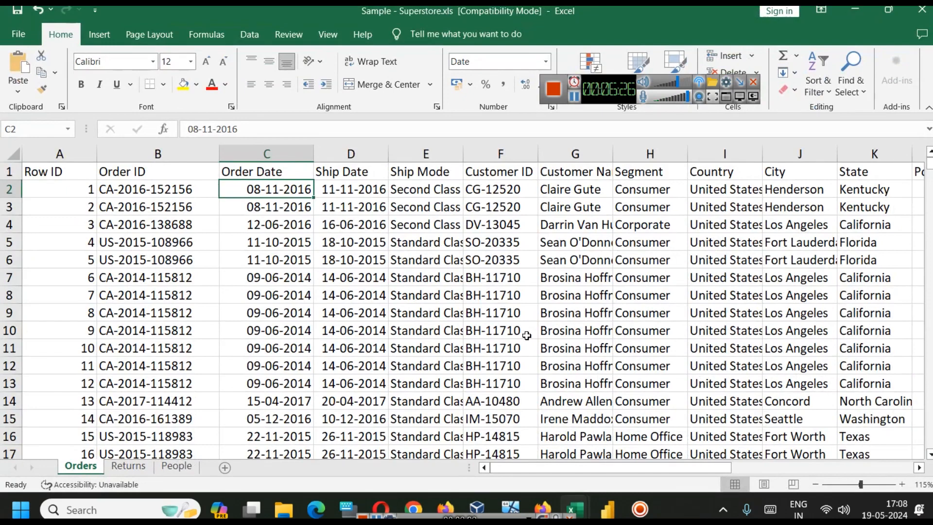
{"action": "left_click", "coordinate": [650, 189]}
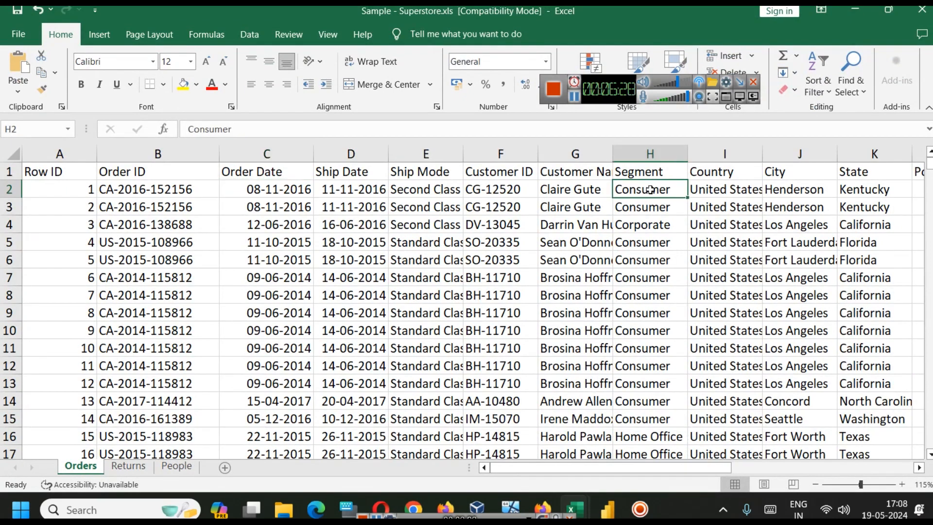
{"action": "left_click", "coordinate": [807, 278], "text": "ctrl"}
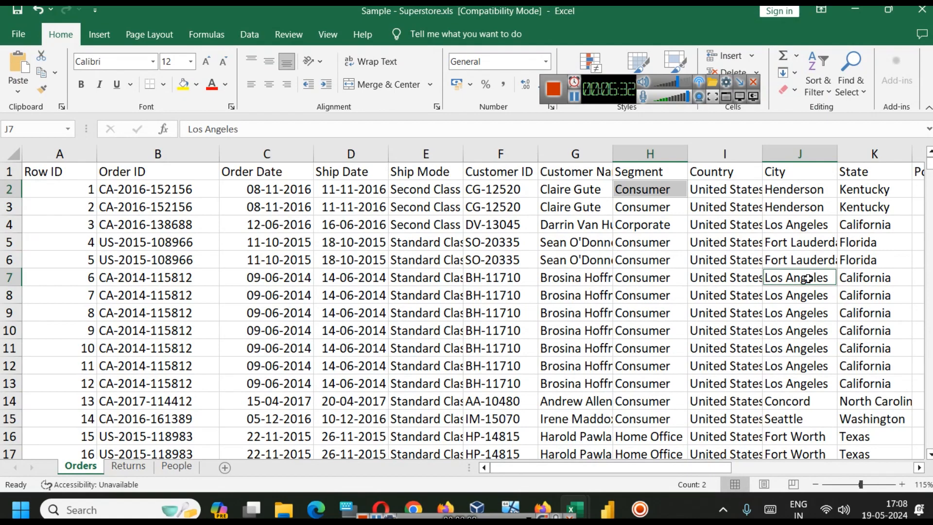
{"action": "left_click", "coordinate": [851, 11]}
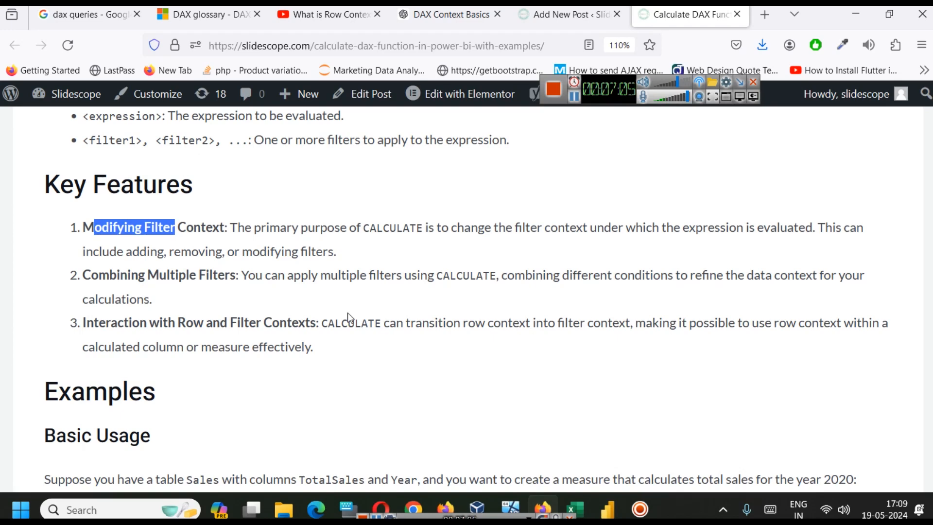
Examine the article's Basic Usage example, covering the CALCULATE function, its SUM expression, the Sales[Year] filter and the Sales2020 measure name
{"action": "scroll", "coordinate": [232, 284], "scroll_direction": "down", "scroll_amount": 3}
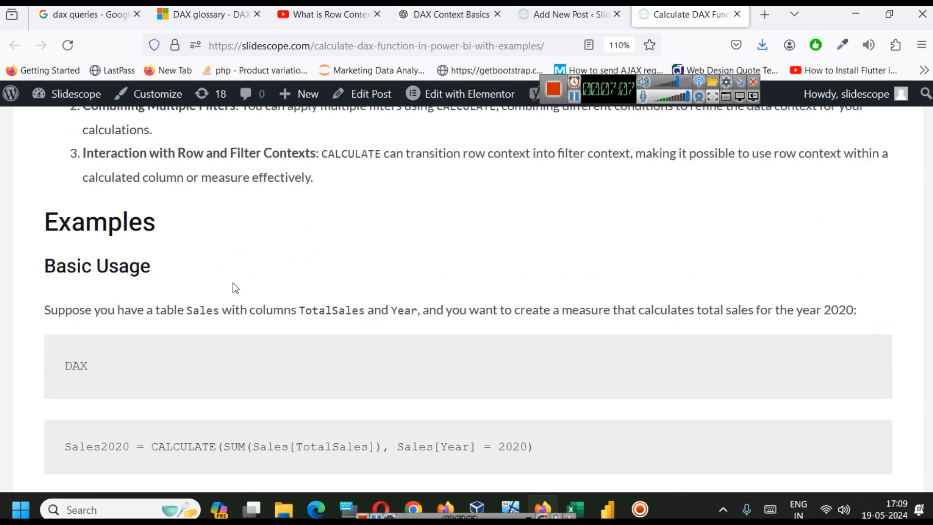
{"action": "scroll", "coordinate": [94, 230], "scroll_direction": "down", "scroll_amount": 3}
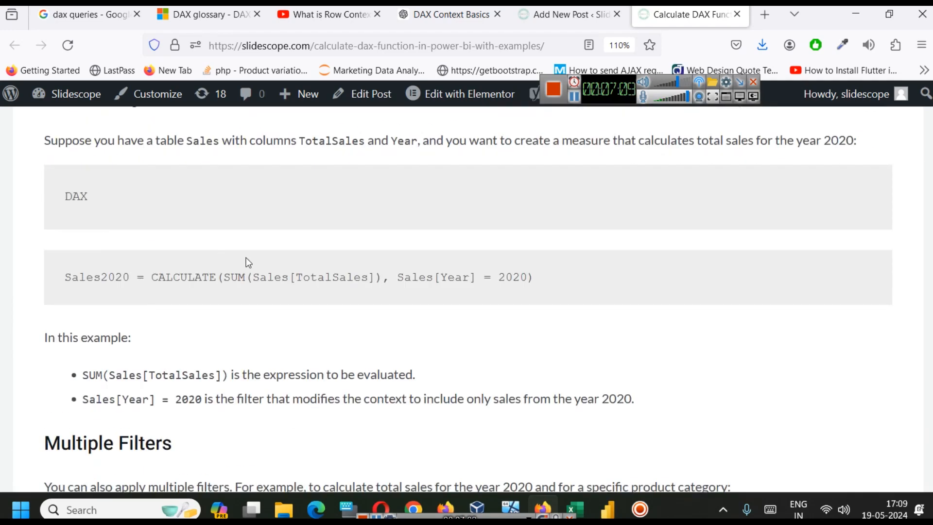
{"action": "double_click", "coordinate": [191, 280]}
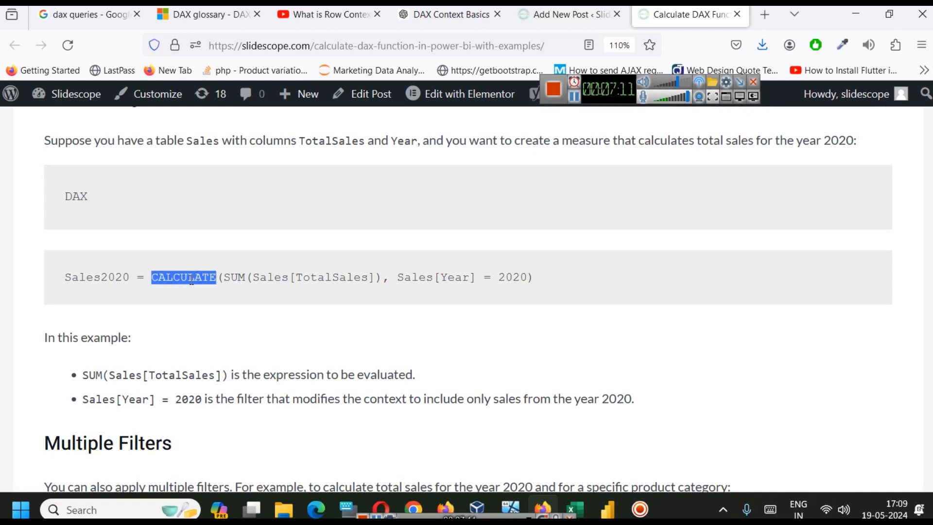
{"action": "double_click", "coordinate": [230, 281]}
{"action": "left_click_drag", "start_coordinate": [383, 276], "coordinate": [225, 278]}
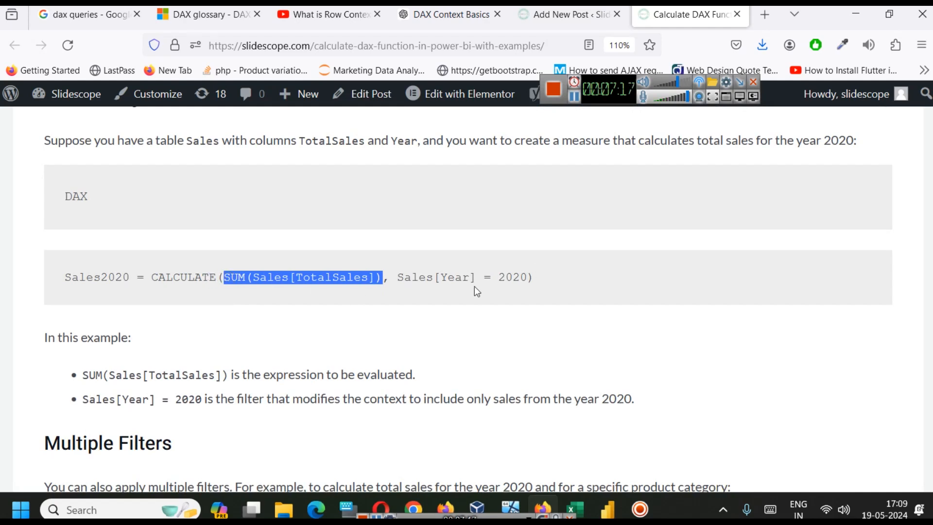
{"action": "left_click_drag", "start_coordinate": [396, 276], "coordinate": [478, 277]}
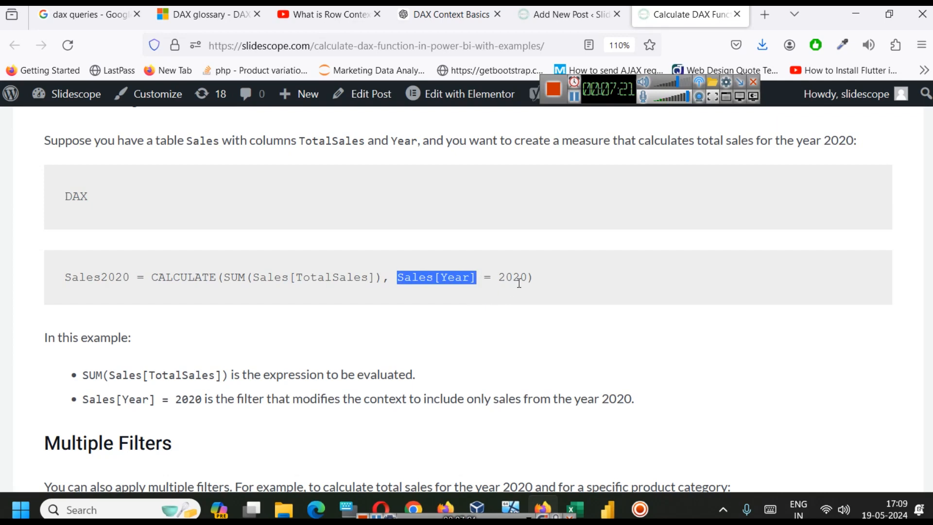
{"action": "double_click", "coordinate": [97, 278]}
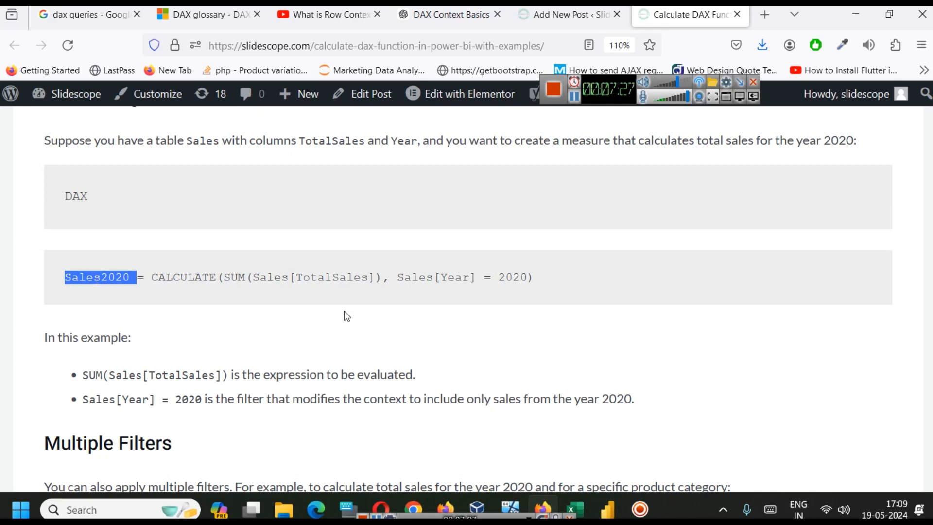
{"action": "left_click", "coordinate": [330, 275]}
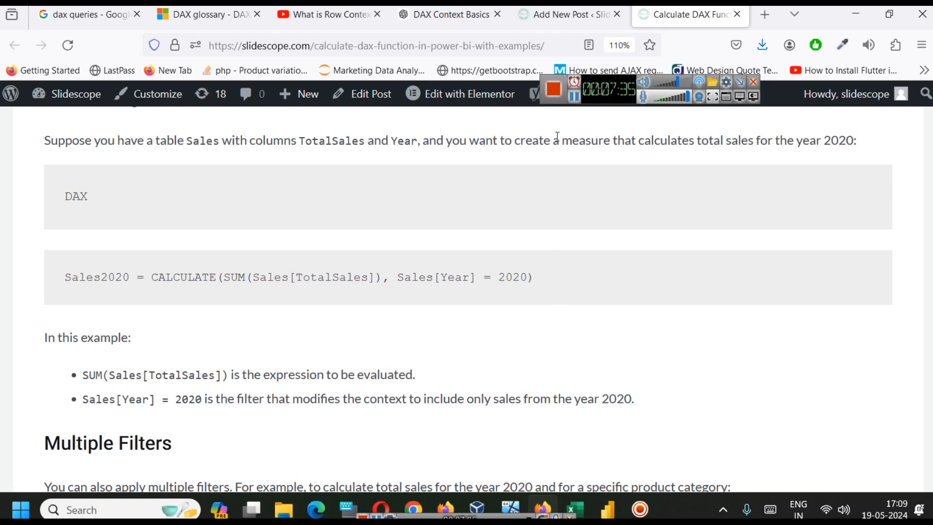
Switch to Power BI and start a new measure reading Sales2014 = CALCULATE(SUM(Sales[TotalSales]), Sales[Year] = 2020)
{"action": "key", "text": "alt+Tab"}
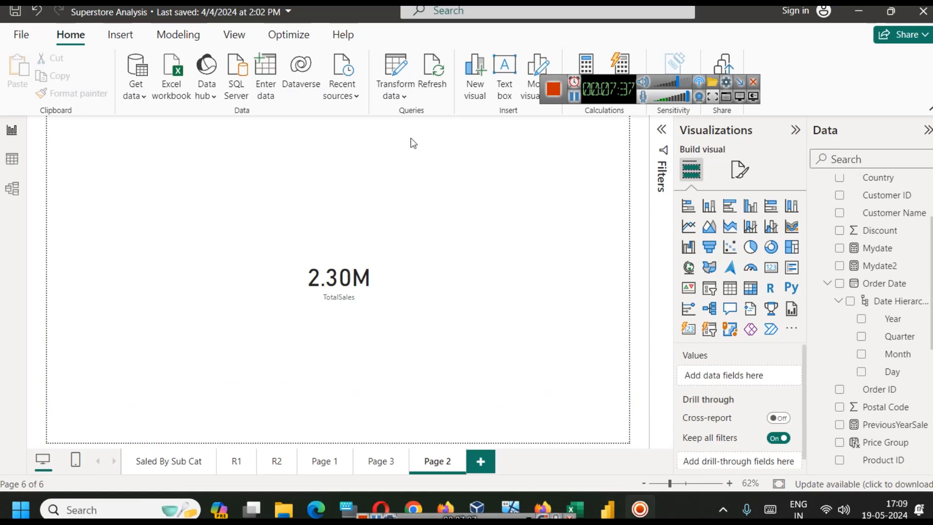
{"action": "left_click", "coordinate": [171, 33]}
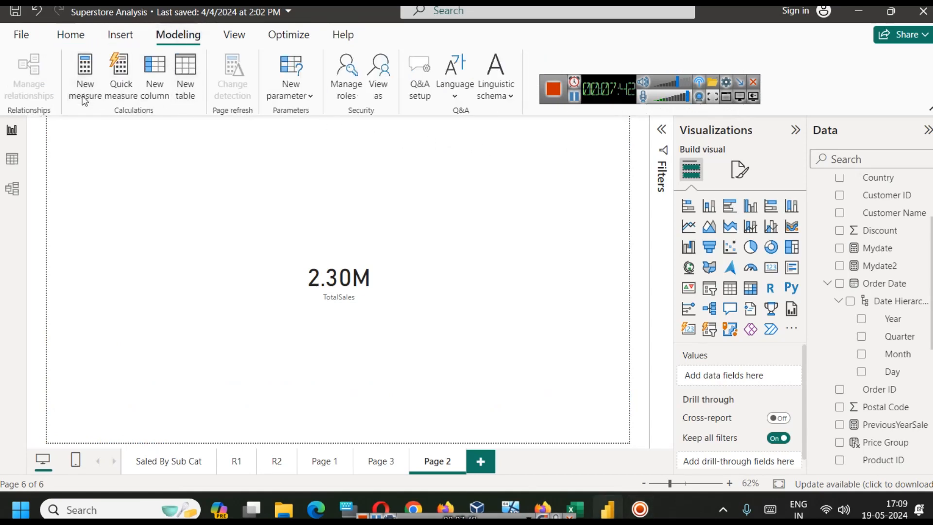
{"action": "type", "text": "Sales2020 = CALCULATE(SUM(Sales[TotalSales]), Sales[Year] = 2020)"}
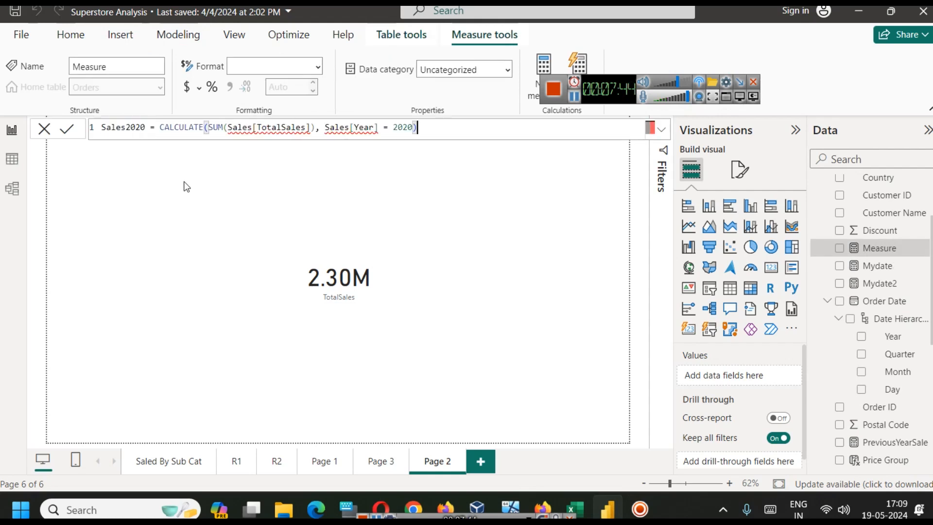
{"action": "left_click_drag", "start_coordinate": [126, 128], "coordinate": [146, 128]}
{"action": "type", "text": "2014"}
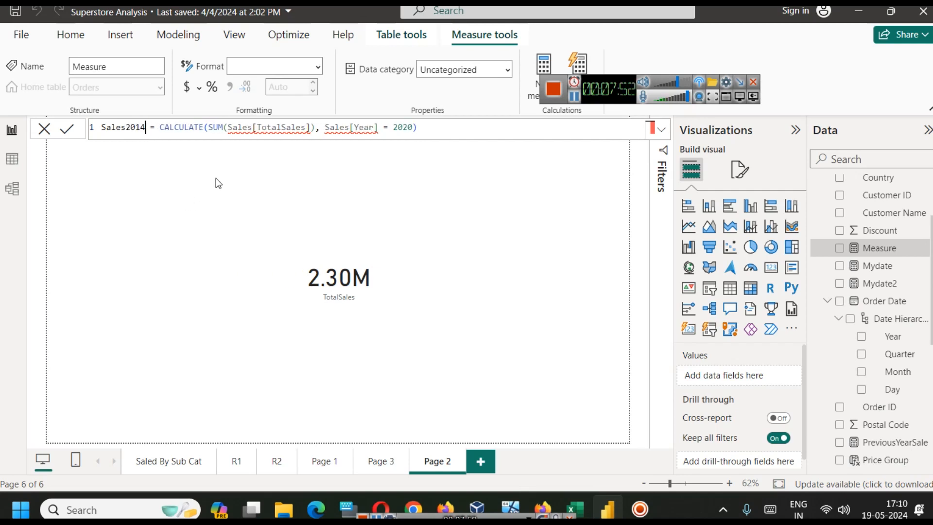
Replace Sales[TotalSales] inside the SUM expression with Orders[Sales]
{"action": "double_click", "coordinate": [232, 131]}
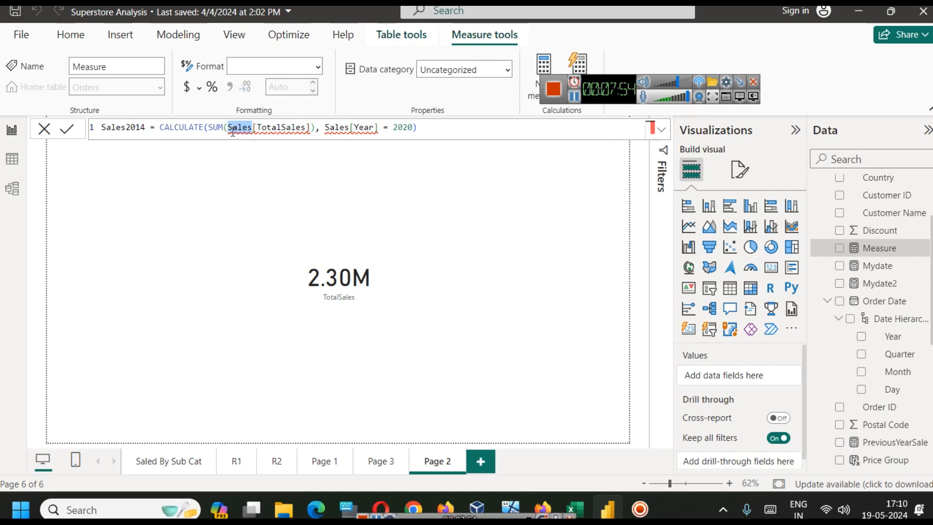
{"action": "type", "text": "Orders"}
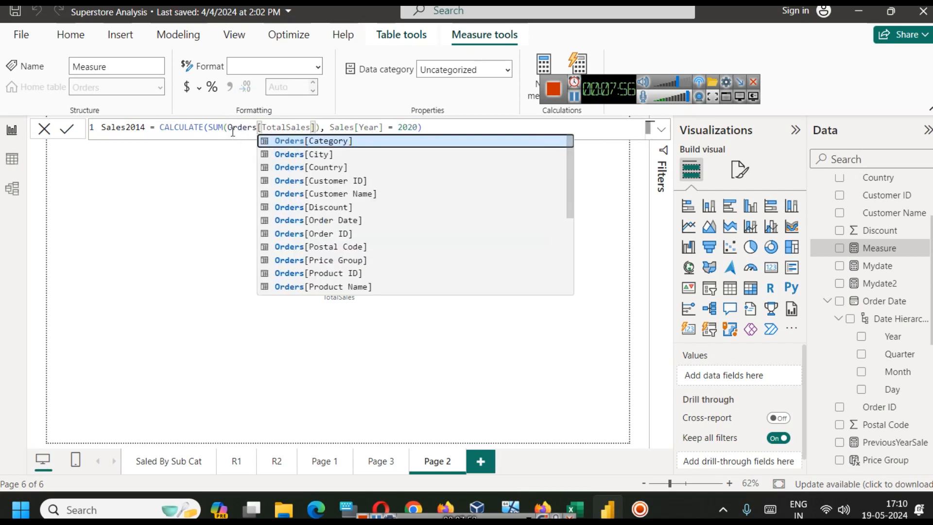
{"action": "double_click", "coordinate": [289, 128]}
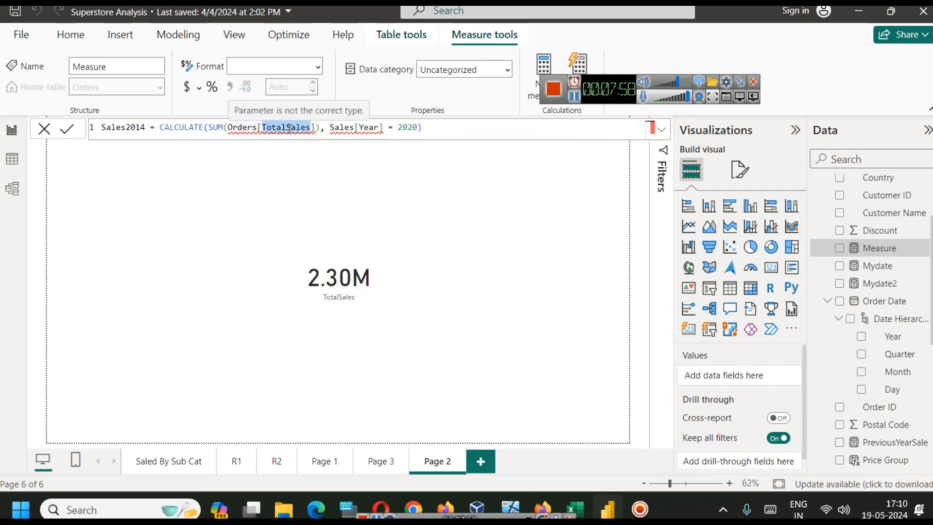
{"action": "type", "text": "Sales"}
{"action": "left_click", "coordinate": [307, 127]}
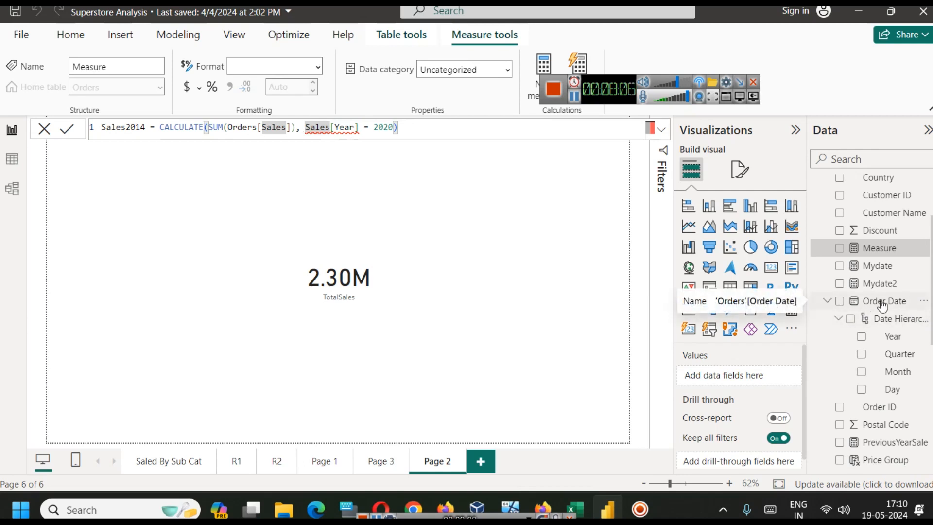
Remove the Sales table name from the Year filter and commit the measure formula
{"action": "double_click", "coordinate": [321, 127]}
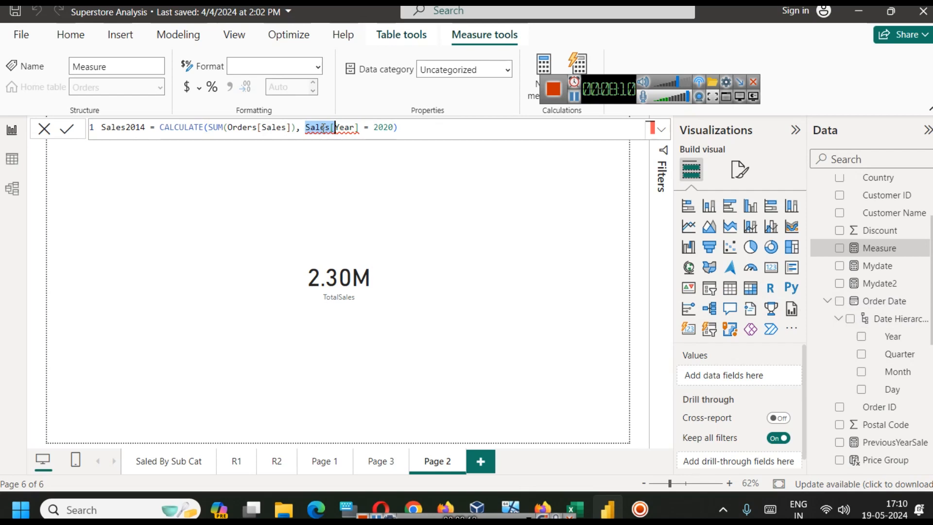
{"action": "key", "text": "BackSpace"}
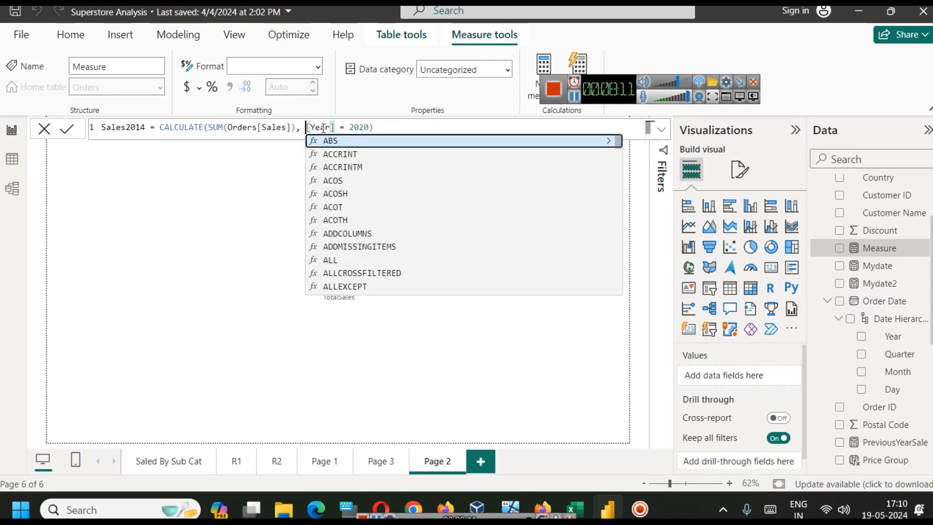
{"action": "left_click", "coordinate": [471, 129]}
{"action": "left_click", "coordinate": [307, 129]}
{"action": "key", "text": "Return"}
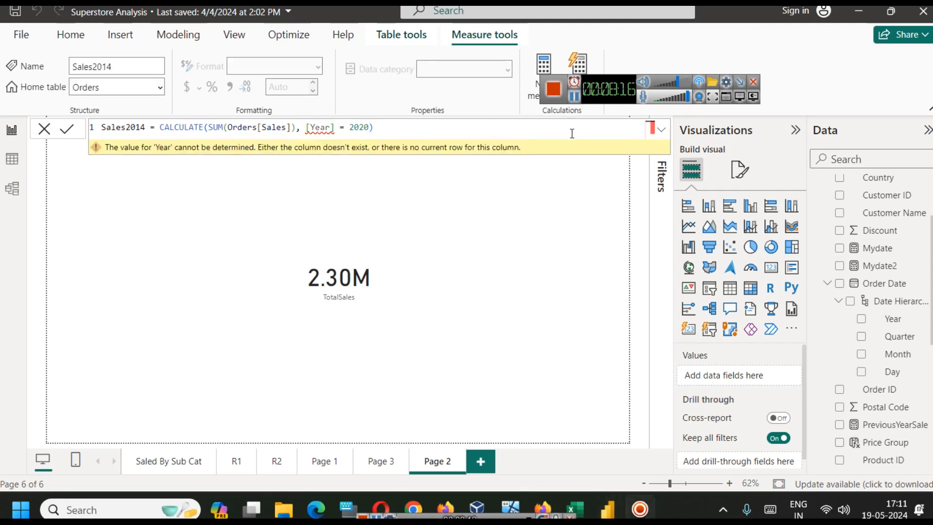
Insert the Orders[Order Date] column reference in front of [Year] in the measure's filter argument
{"action": "left_click", "coordinate": [330, 128]}
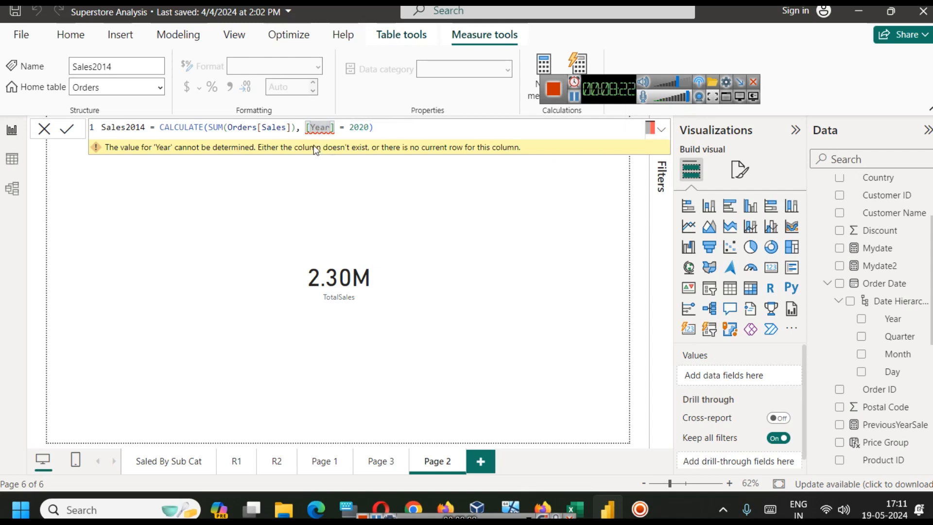
{"action": "left_click", "coordinate": [307, 127]}
{"action": "type", "text": "Ord"}
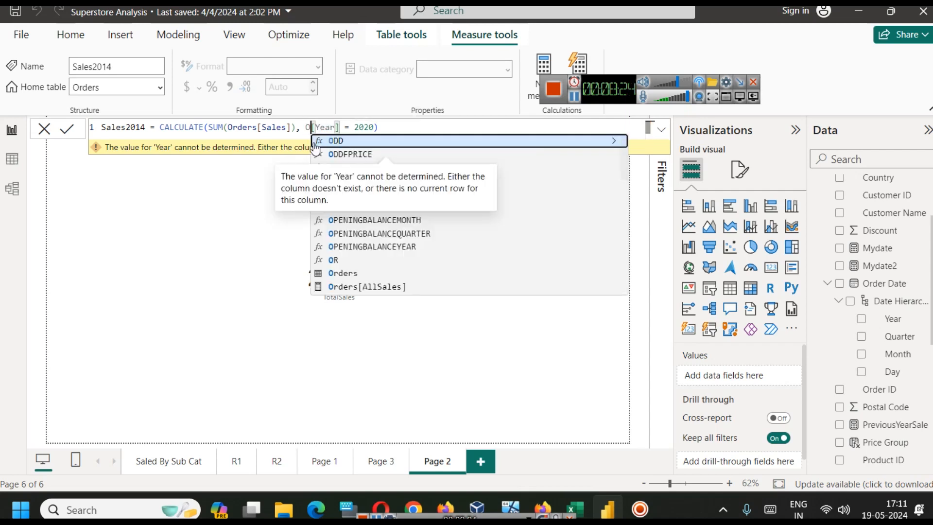
{"action": "type", "text": "e"}
{"action": "key", "text": "Down"}
{"action": "key", "text": "Down"}
{"action": "key", "text": "Down"}
{"action": "key", "text": "Down"}
{"action": "key", "text": "Down"}
{"action": "key", "text": "Down"}
{"action": "key", "text": "Down"}
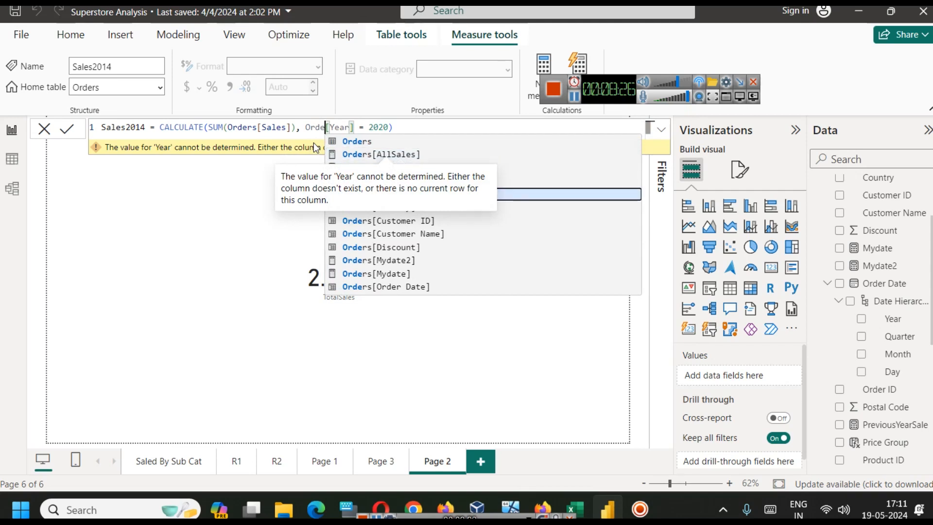
{"action": "key", "text": "Down"}
{"action": "key", "text": "Down"}
{"action": "key", "text": "Down"}
{"action": "key", "text": "Down"}
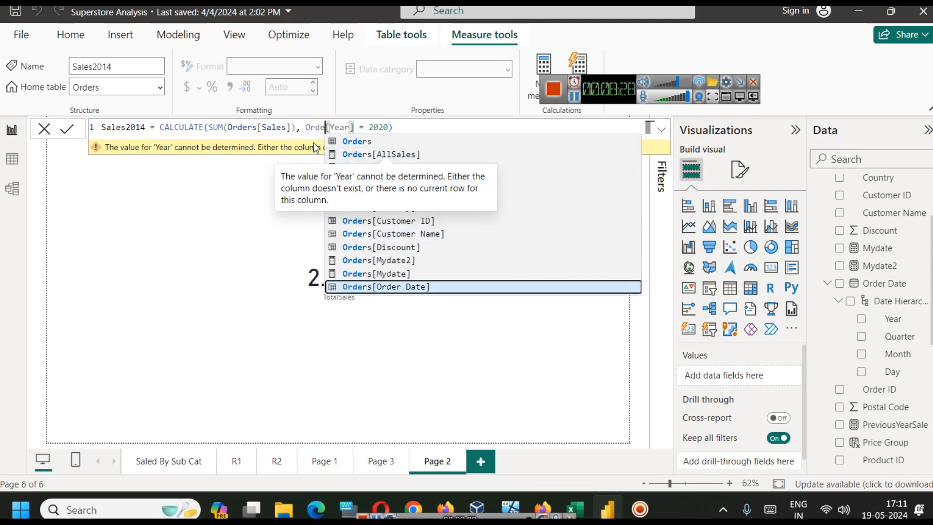
{"action": "key", "text": "Tab"}
Delete the leftover [Year] from the filter so it reads Orders[Order Date]= 2020, and commit the measure
{"action": "left_click", "coordinate": [427, 127]}
{"action": "key", "text": "BackSpace"}
{"action": "key", "text": "BackSpace"}
{"action": "key", "text": "BackSpace"}
{"action": "key", "text": "BackSpace"}
{"action": "key", "text": "BackSpace"}
{"action": "key", "text": "BackSpace"}
{"action": "key", "text": "BackSpace"}
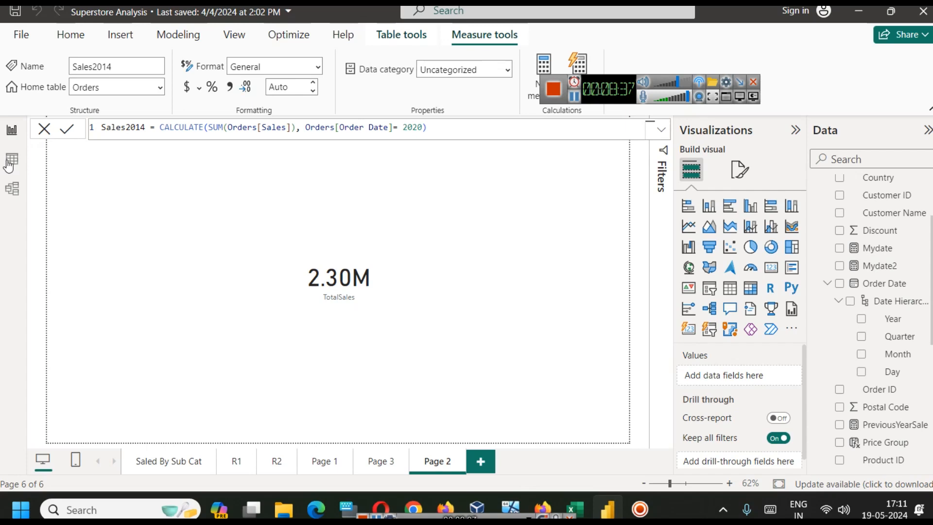
Inspect the Order Date column in the table view and in the Superstore workbook in Excel, and return to the Power BI report
{"action": "left_click", "coordinate": [10, 162]}
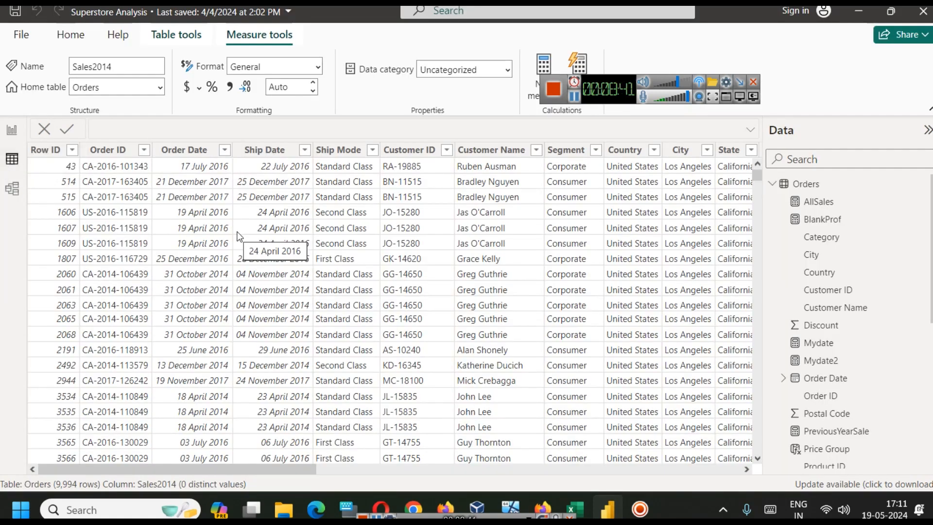
{"action": "left_click", "coordinate": [10, 132]}
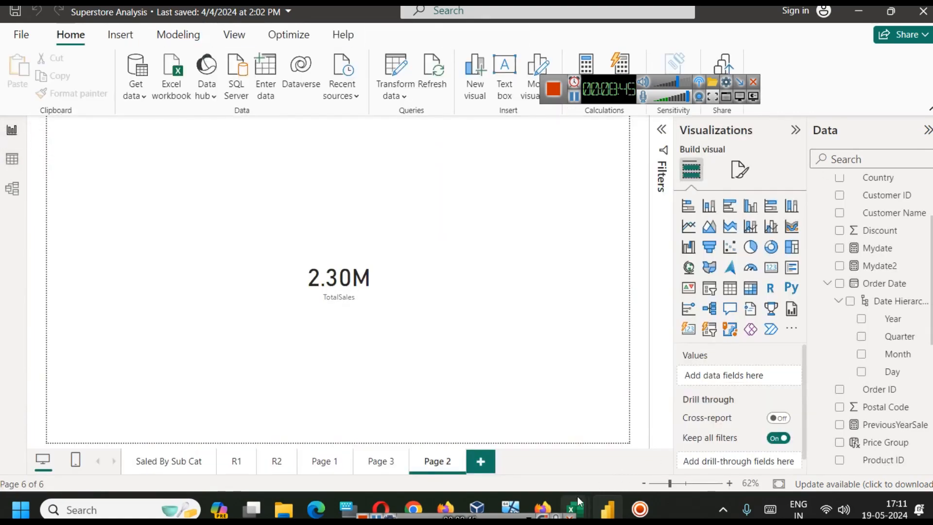
{"action": "mouse_move", "coordinate": [578, 496]}
{"action": "left_click", "coordinate": [651, 437]}
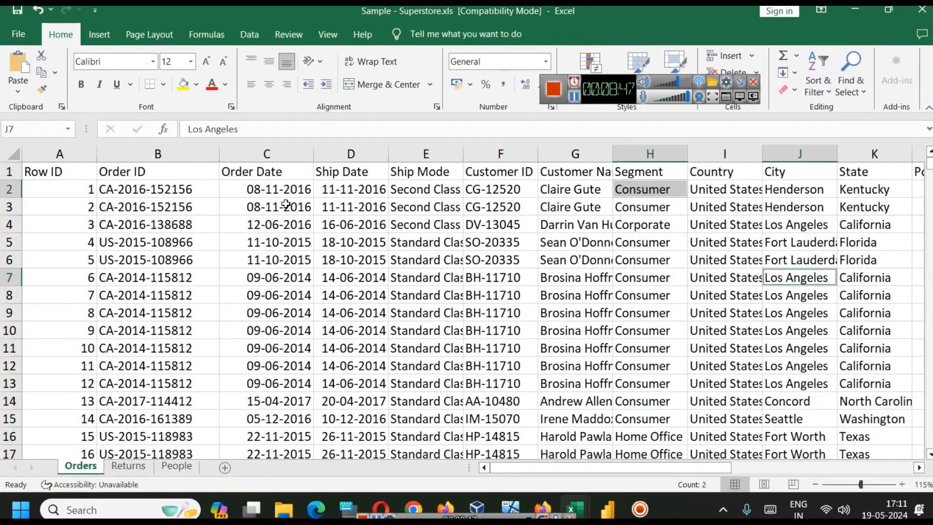
{"action": "left_click", "coordinate": [285, 189]}
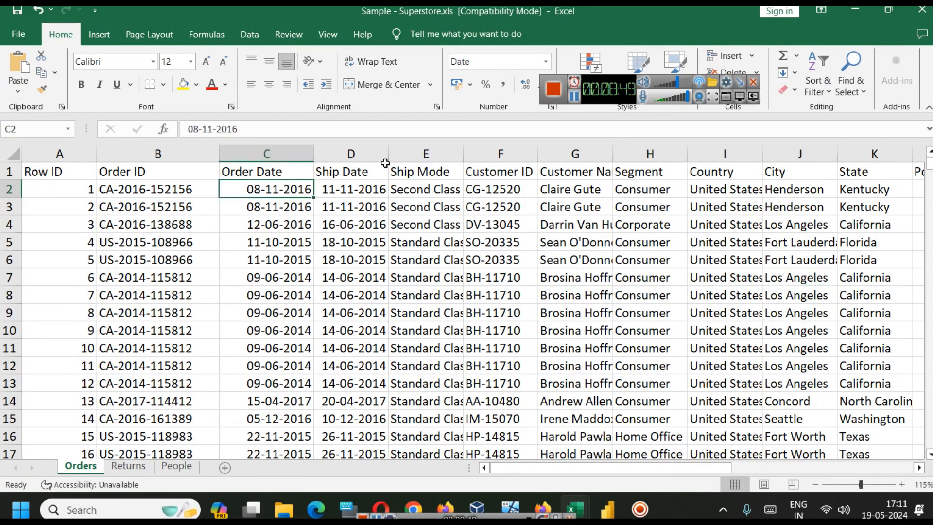
{"action": "left_click", "coordinate": [856, 11]}
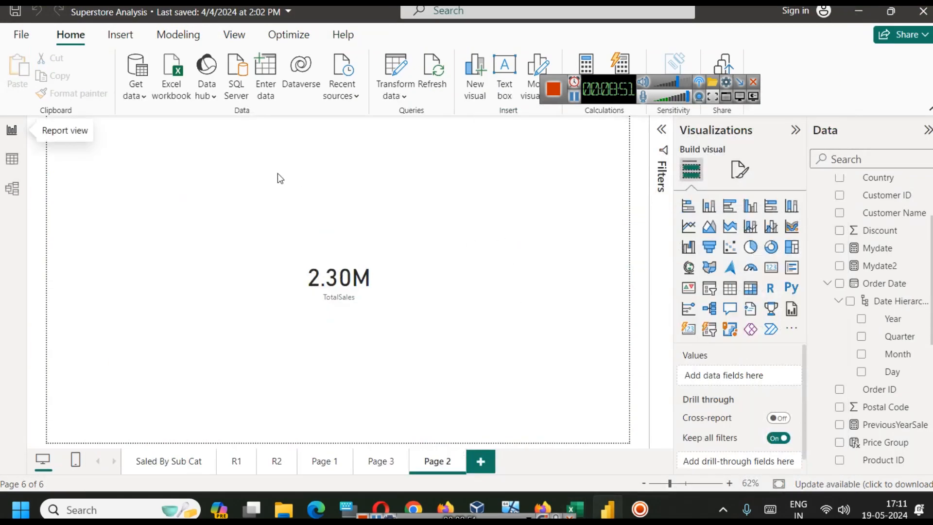
Start another measure with the article's formula CALCULATE(SUM(Sales[TotalSales]), Sales[Year] = 2020) and rename it from Sales2020 to Sales2014
{"action": "scroll", "coordinate": [889, 411], "scroll_direction": "down", "scroll_amount": 6}
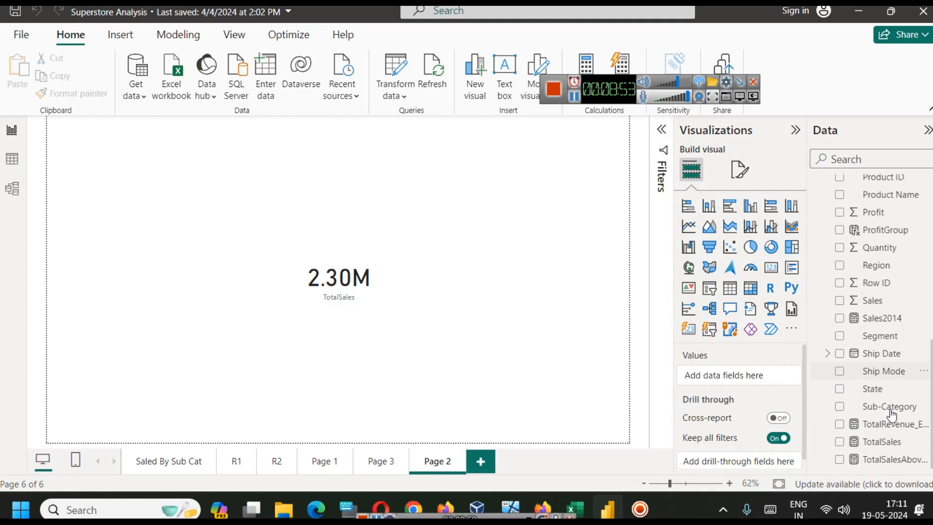
{"action": "scroll", "coordinate": [909, 437], "scroll_direction": "up", "scroll_amount": 8}
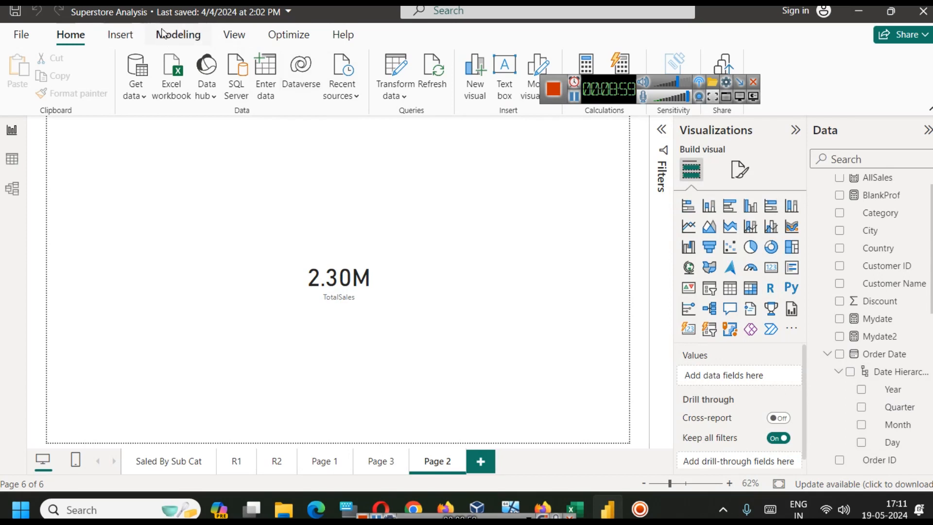
{"action": "left_click", "coordinate": [125, 34]}
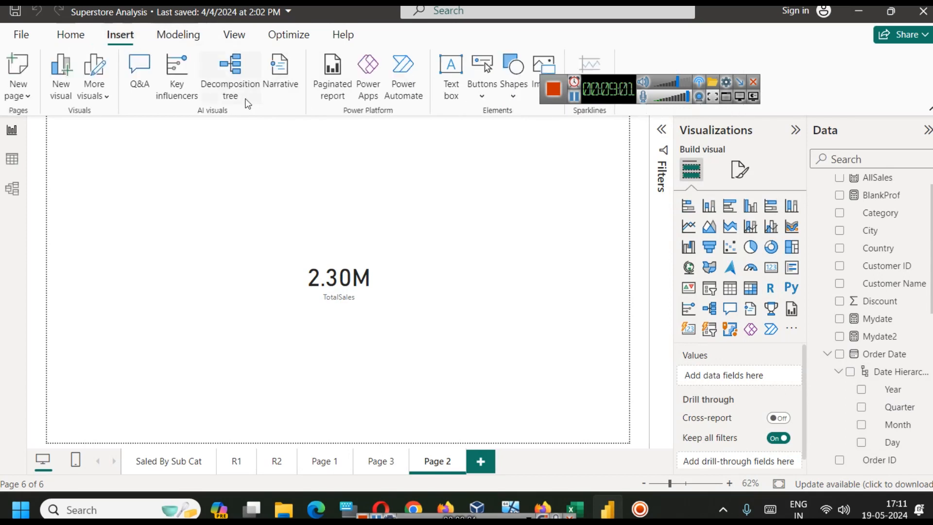
{"action": "left_click", "coordinate": [71, 34]}
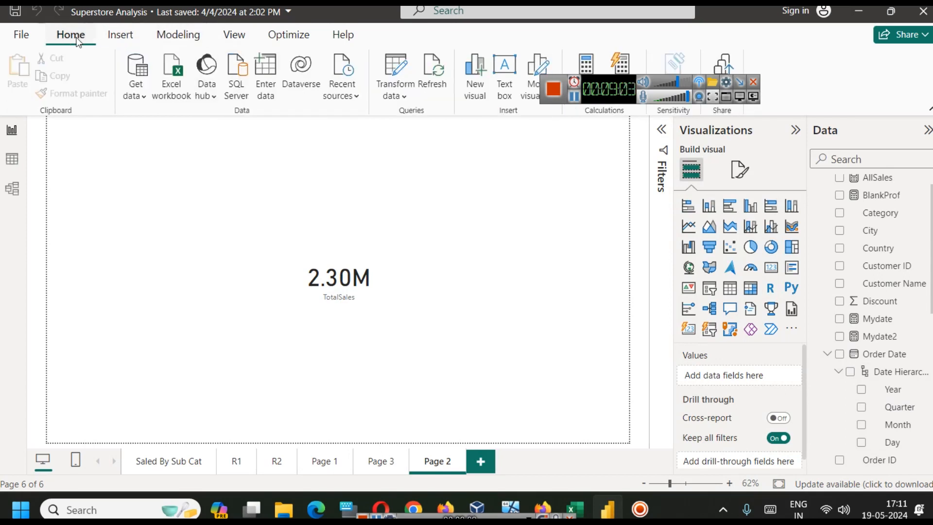
{"action": "left_click_drag", "start_coordinate": [574, 102], "coordinate": [700, 122]}
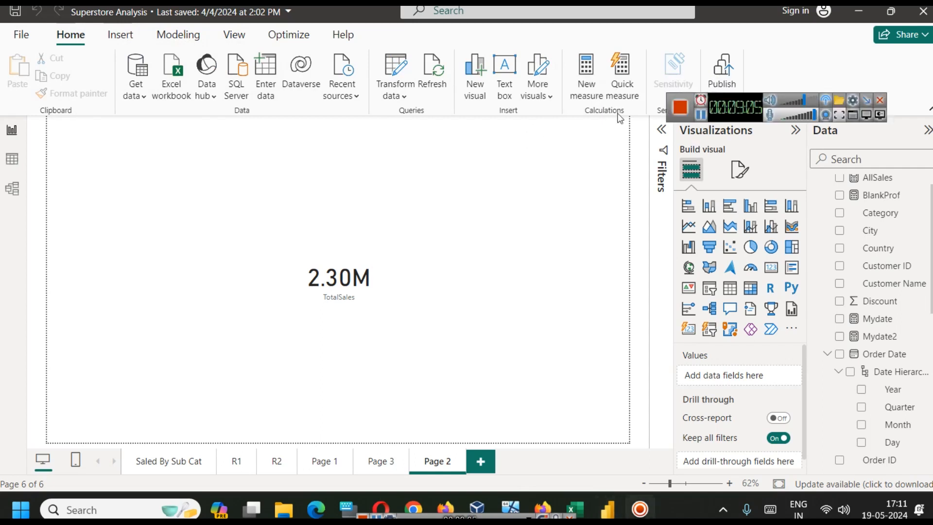
{"action": "left_click", "coordinate": [586, 73]}
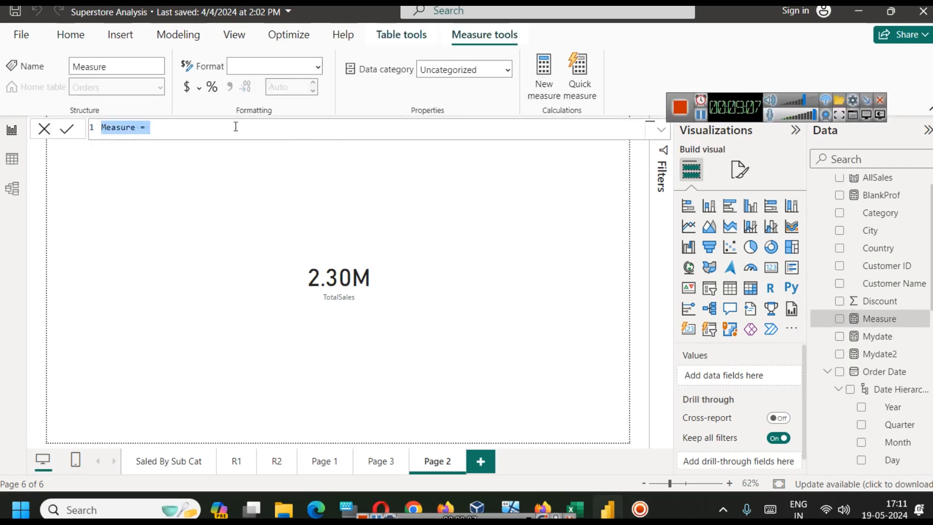
{"action": "type", "text": "Sales2020 = CALCULATE(SUM(Sales[TotalSales]), Sales[Year] = 2020)"}
{"action": "left_click_drag", "start_coordinate": [130, 126], "coordinate": [145, 127]}
{"action": "type", "text": "014"}
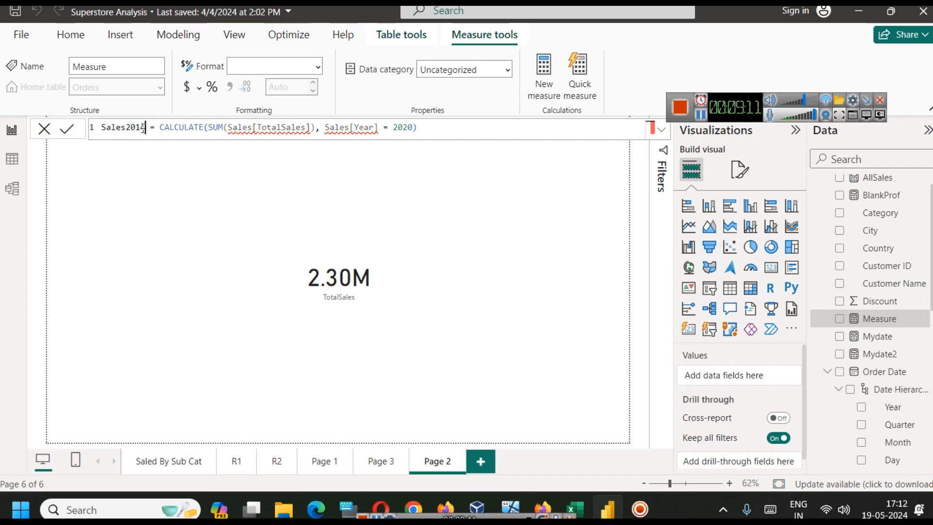
Change the table name in the measure's SUM argument to Orders
{"action": "key", "text": "ctrl+Right"}
{"action": "key", "text": "ctrl+Right"}
{"action": "key", "text": "ctrl+Right"}
{"action": "key", "text": "shift+Right"}
{"action": "key", "text": "shift+Right"}
{"action": "key", "text": "shift+Right"}
{"action": "key", "text": "shift+Right"}
{"action": "key", "text": "shift+Left"}
{"action": "key", "text": "shift+Left"}
{"action": "key", "text": "shift+Right"}
{"action": "key", "text": "shift+Right"}
{"action": "type", "text": "Orders"}
{"action": "key", "text": "Escape"}
{"action": "key", "text": "Right"}
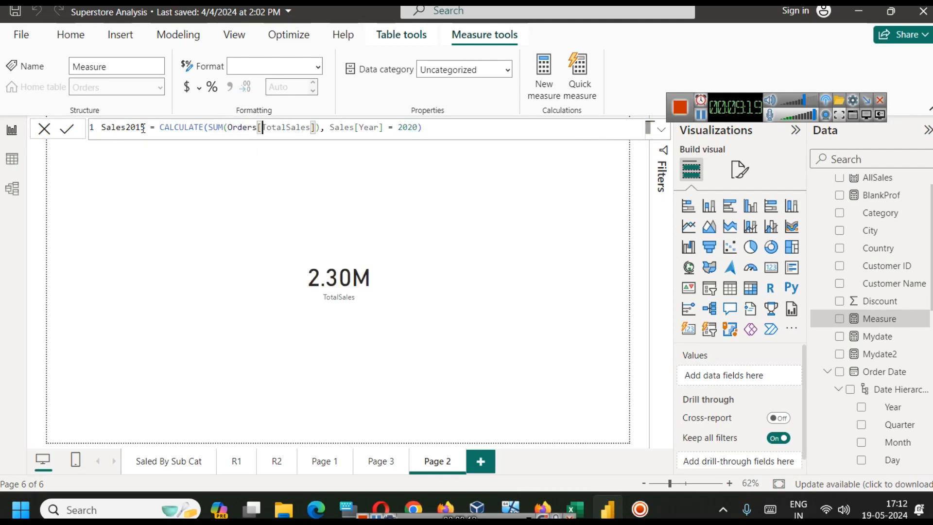
Replace the TotalSales column in the SUM argument with Sales, giving SUM(Orders[Sales])
{"action": "key", "text": "shift+Right"}
{"action": "key", "text": "shift+Right"}
{"action": "key", "text": "shift+Right"}
{"action": "key", "text": "shift+Right"}
{"action": "key", "text": "shift+Right"}
{"action": "key", "text": "shift+Right"}
{"action": "key", "text": "shift+Right"}
{"action": "key", "text": "shift+Right"}
{"action": "key", "text": "shift+Right"}
{"action": "key", "text": "shift+Right"}
{"action": "key", "text": "shift+Right"}
{"action": "key", "text": "shift+Left"}
{"action": "type", "text": "Sales"}
{"action": "key", "text": "Tab"}
Replace Sales[Year] in the measure's filter argument with the Orders[Order Date] column reference
{"action": "key", "text": "Right"}
{"action": "key", "text": "Right"}
{"action": "key", "text": "Right"}
{"action": "key", "text": "shift+Right"}
{"action": "key", "text": "shift+Right"}
{"action": "key", "text": "shift+Right"}
{"action": "key", "text": "shift+Right"}
{"action": "key", "text": "shift+Right"}
{"action": "key", "text": "shift+Right"}
{"action": "key", "text": "shift+Right"}
{"action": "key", "text": "shift+Right"}
{"action": "key", "text": "shift+Right"}
{"action": "key", "text": "shift+Right"}
{"action": "key", "text": "shift+Right"}
{"action": "key", "text": "shift+Left"}
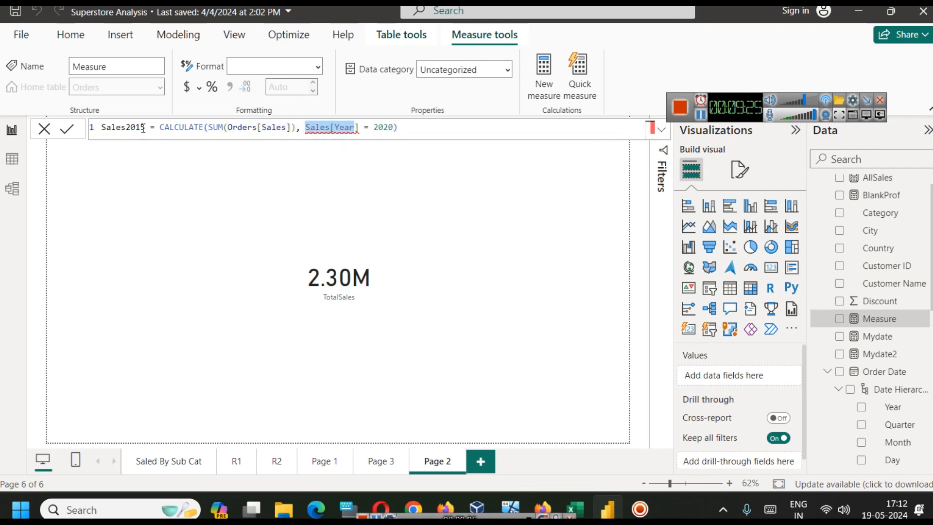
{"action": "key", "text": "shift+Right"}
{"action": "type", "text": "Or"}
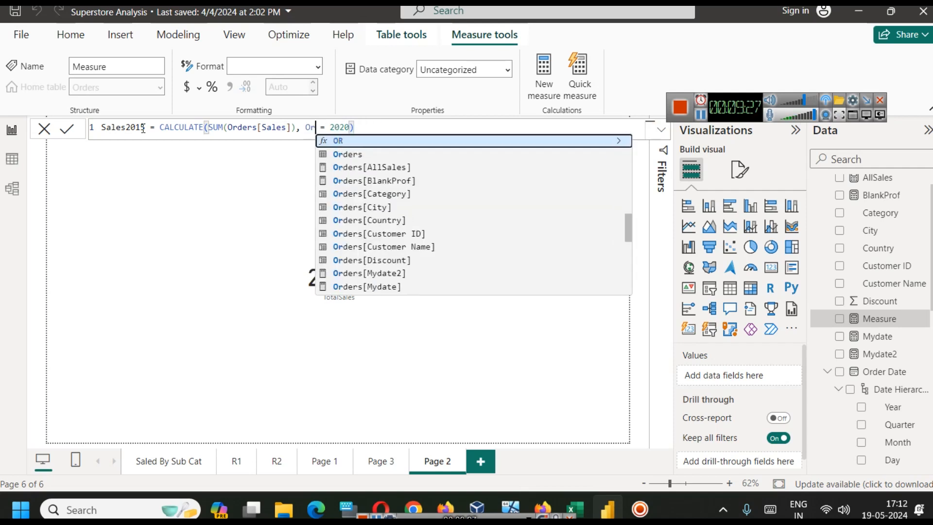
{"action": "key", "text": "Down"}
{"action": "key", "text": "Tab"}
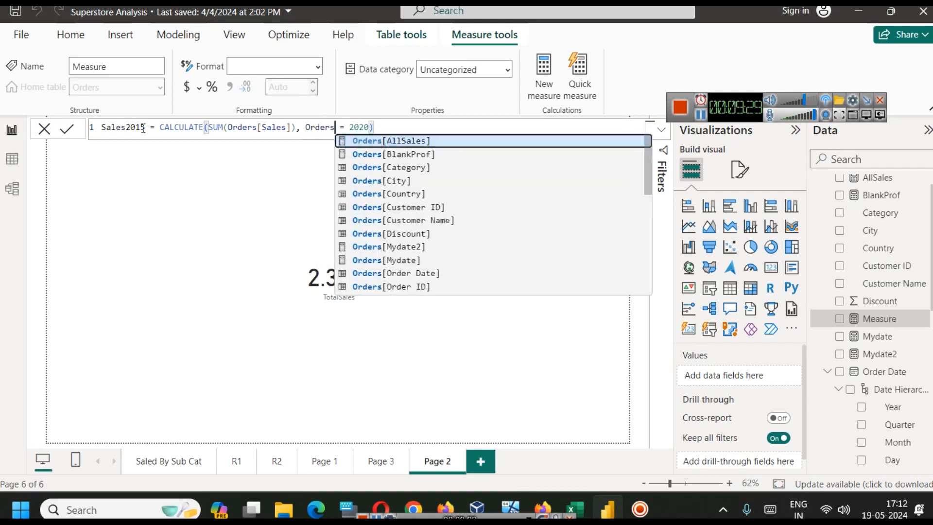
{"action": "type", "text": "["}
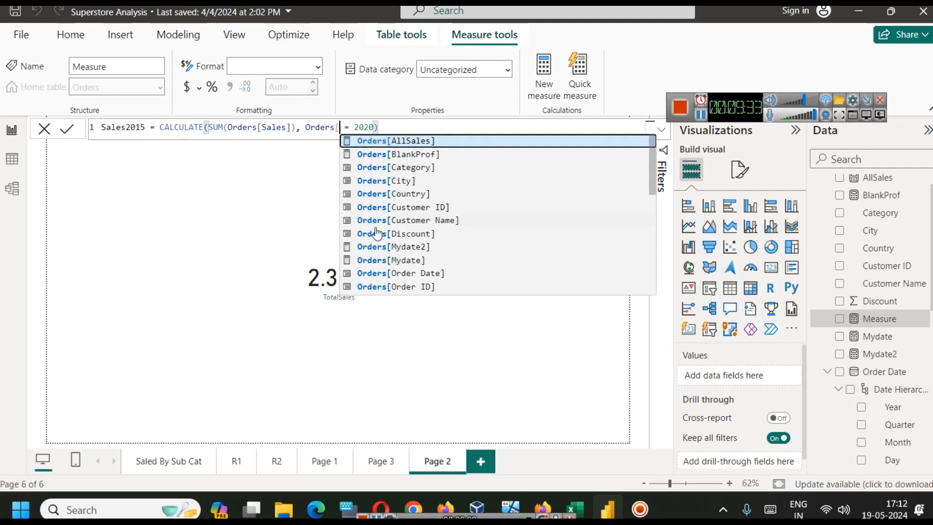
{"action": "left_click", "coordinate": [450, 272]}
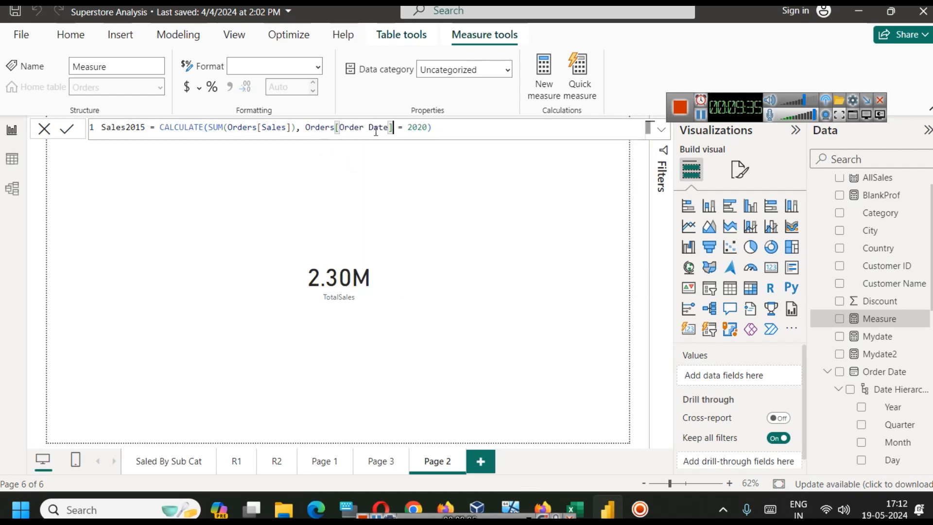
Set the filter year in the measure's formula to 2014
{"action": "left_click", "coordinate": [435, 132]}
{"action": "double_click", "coordinate": [418, 127]}
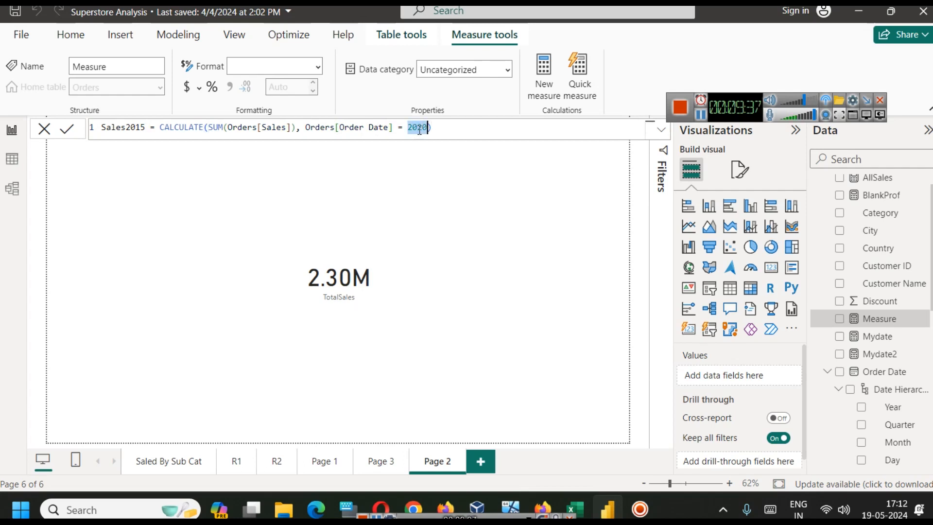
{"action": "type", "text": "2014"}
{"action": "left_click", "coordinate": [466, 130]}
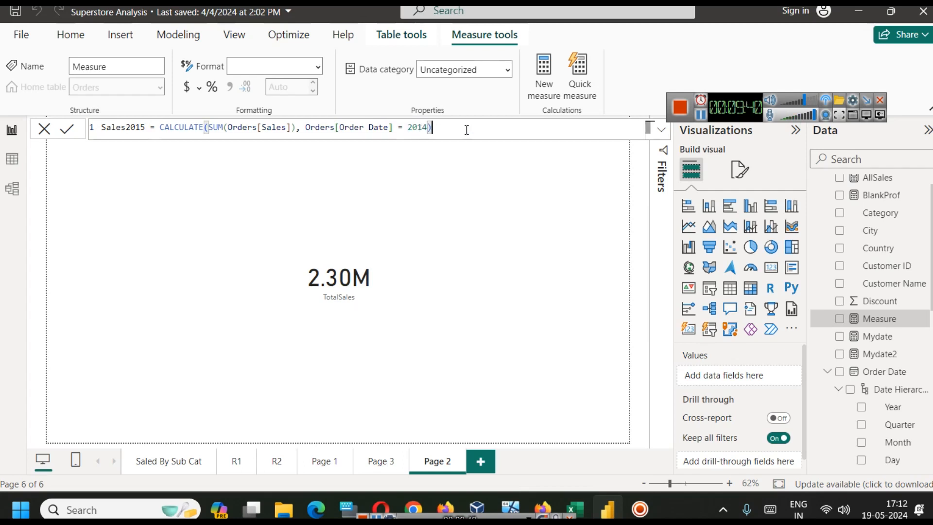
Try to commit the new measure under the name Sales2014 and look for an existing measure with that name
{"action": "key", "text": "ctrl+a"}
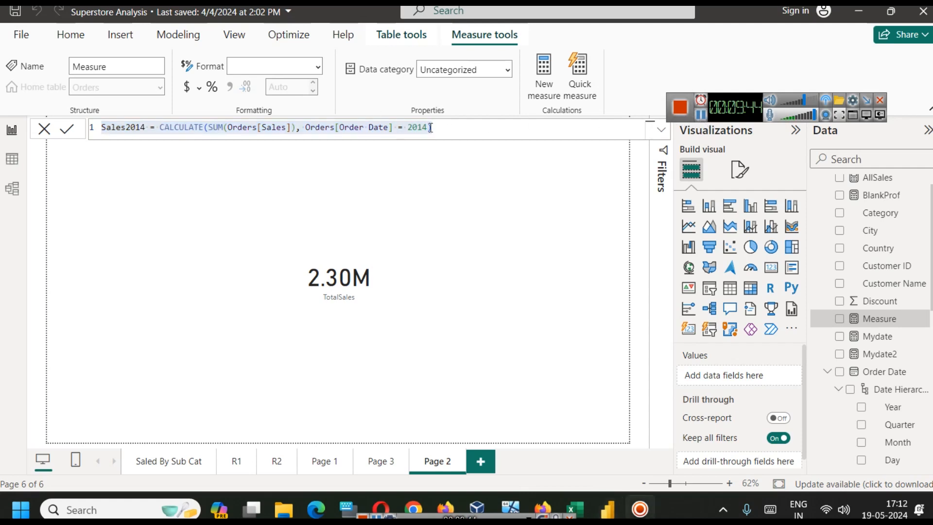
{"action": "left_click", "coordinate": [431, 128]}
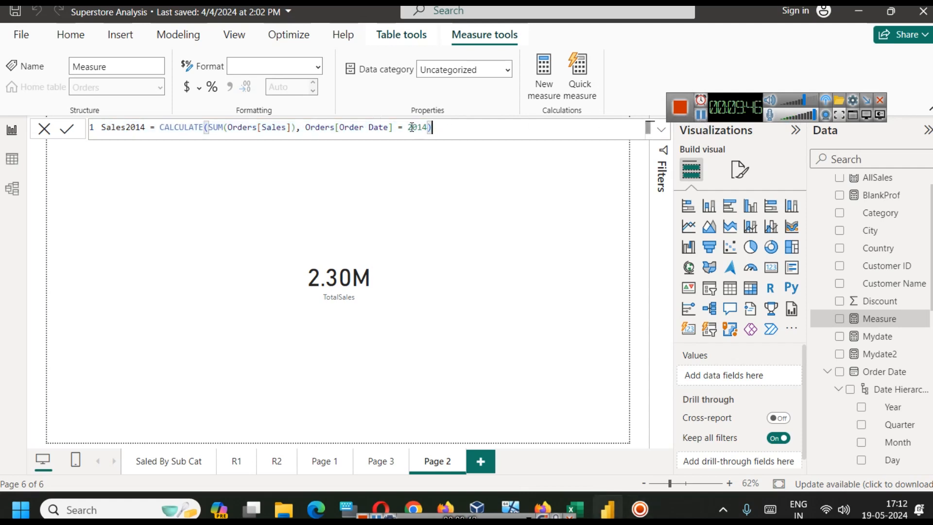
{"action": "key", "text": "ctrl+a"}
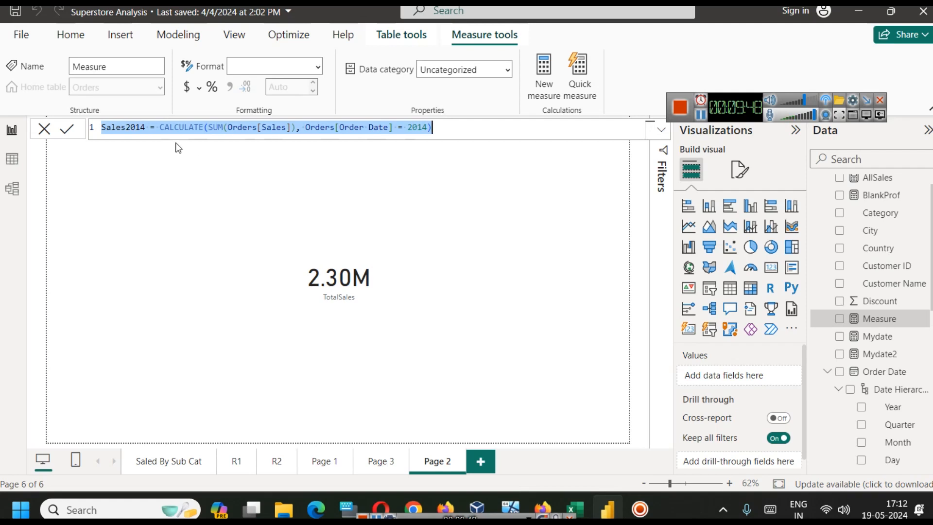
{"action": "left_click", "coordinate": [67, 128]}
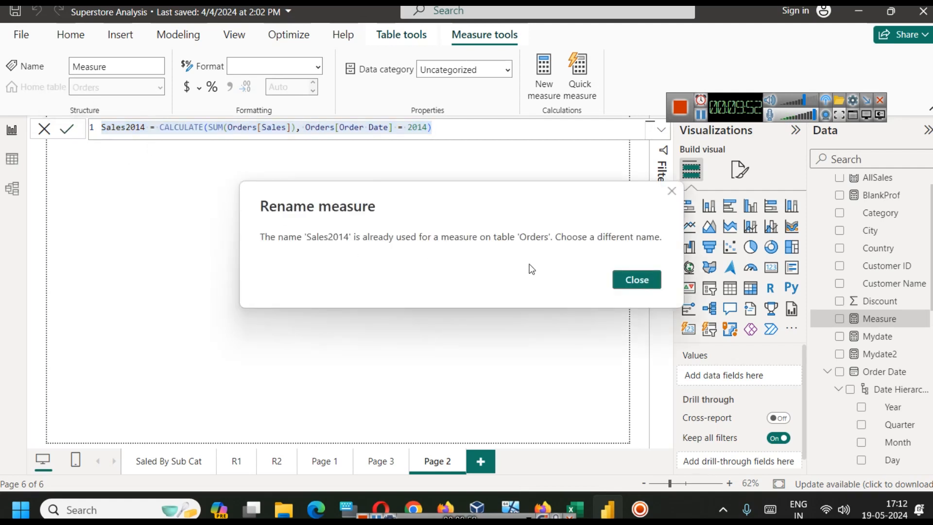
{"action": "left_click", "coordinate": [627, 280]}
{"action": "left_click", "coordinate": [142, 127]}
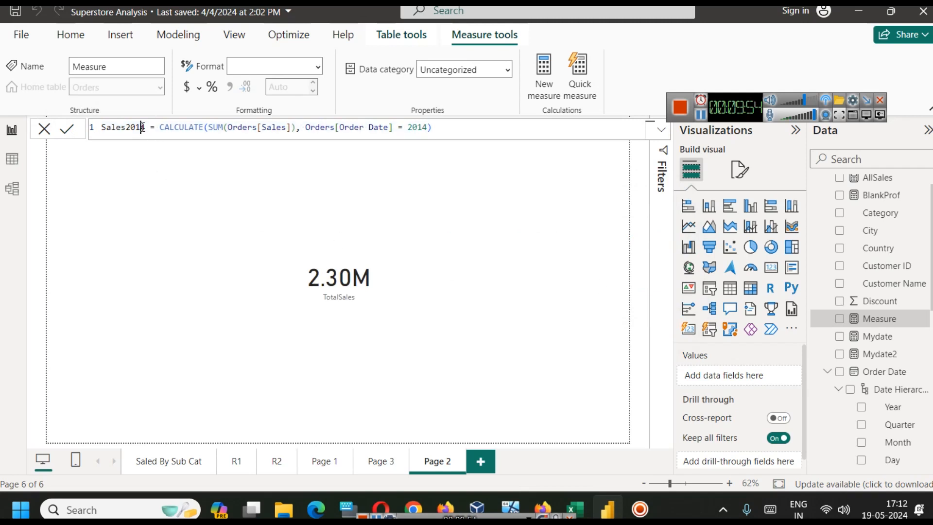
{"action": "scroll", "coordinate": [861, 392], "scroll_direction": "down", "scroll_amount": 6}
{"action": "left_click", "coordinate": [879, 322]}
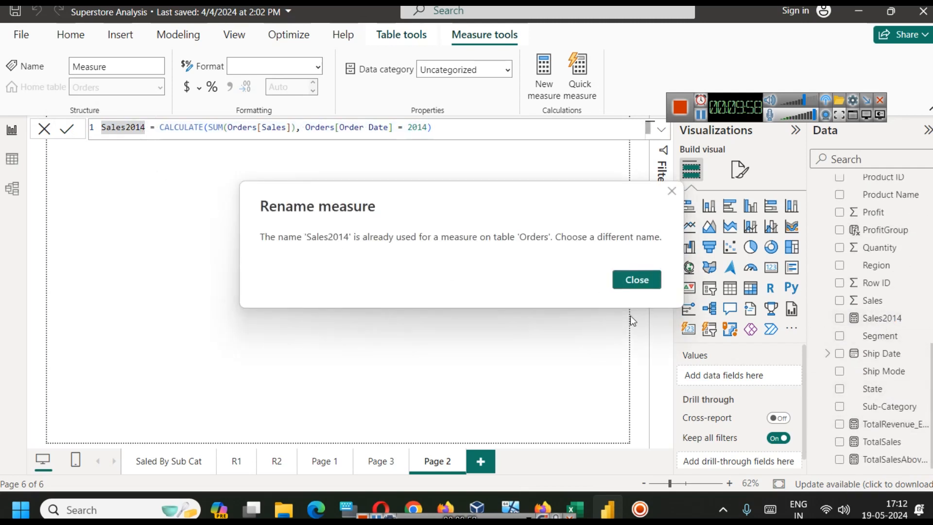
{"action": "left_click", "coordinate": [635, 281]}
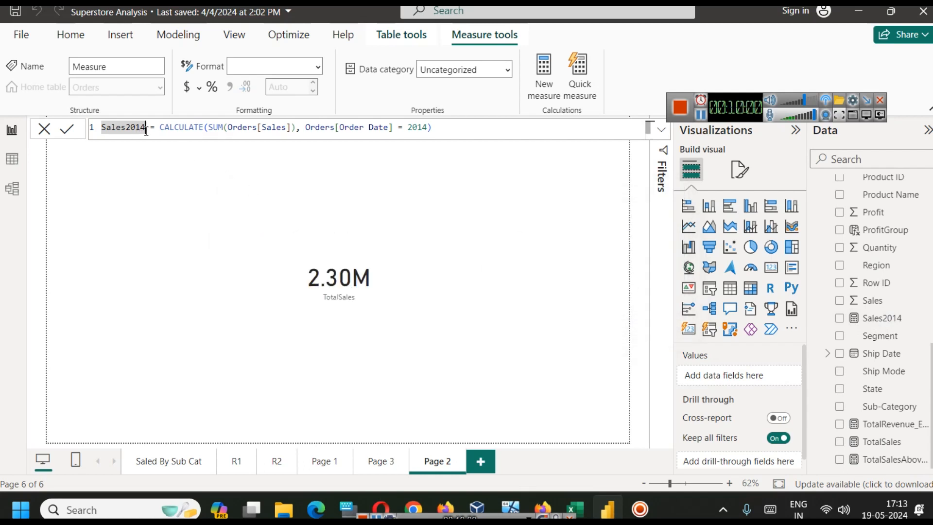
Rename the measure as Sales2015 in its formula and commit it
{"action": "key", "text": "BackSpace"}
{"action": "type", "text": "5"}
{"action": "key", "text": "ctrl+a"}
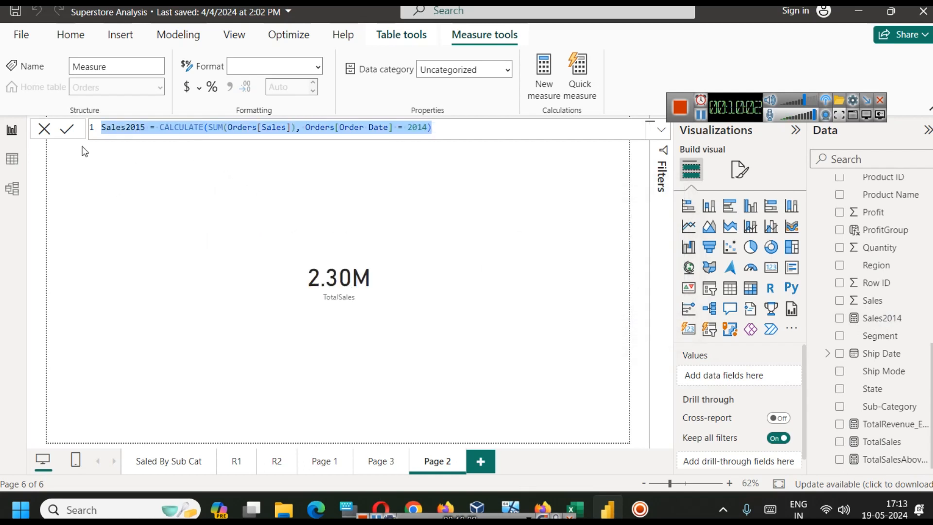
{"action": "left_click", "coordinate": [73, 129]}
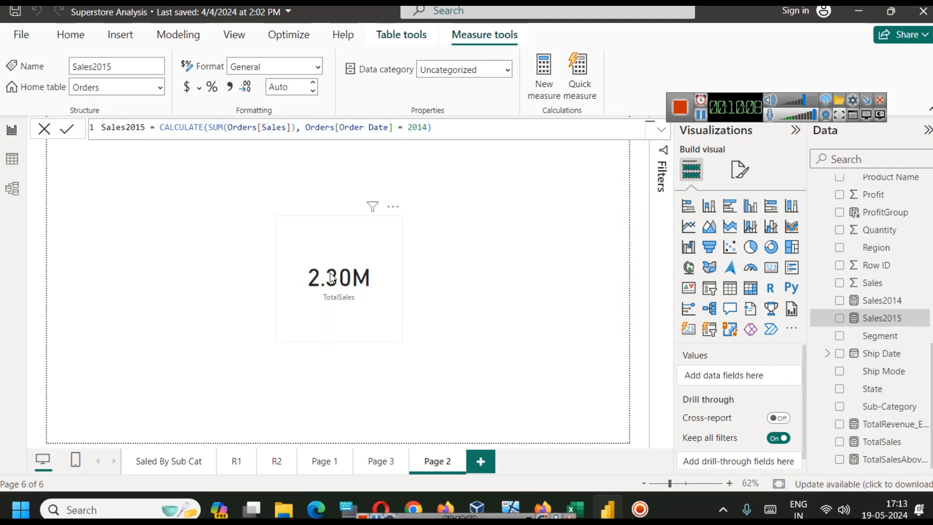
Shift the TotalSales card toward the left side of the page and add a second card beside it showing Sales2014
{"action": "left_click_drag", "start_coordinate": [331, 272], "coordinate": [216, 262]}
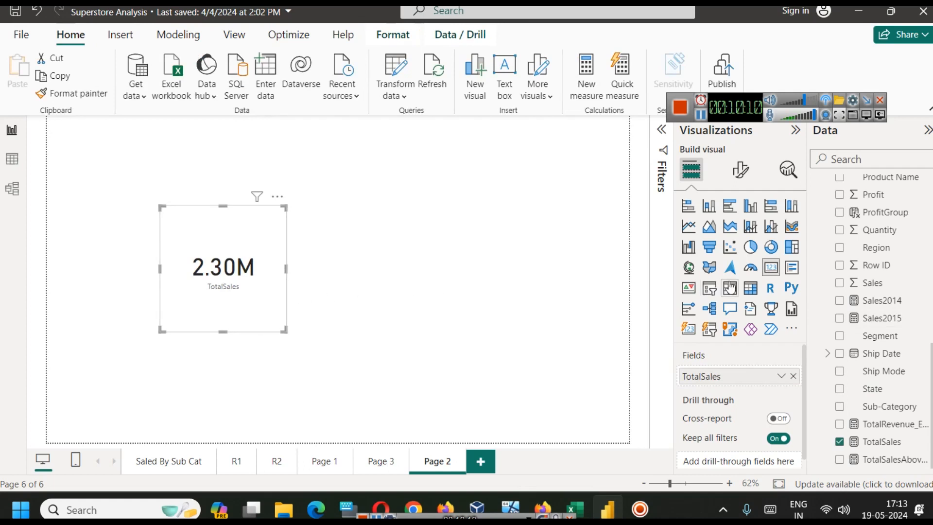
{"action": "left_click", "coordinate": [529, 303]}
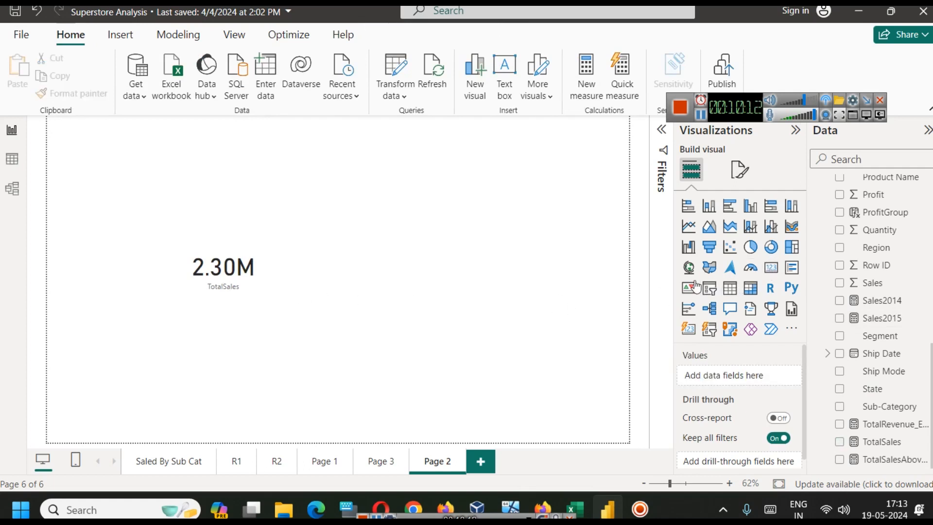
{"action": "left_click", "coordinate": [771, 266]}
{"action": "left_click_drag", "start_coordinate": [179, 187], "coordinate": [478, 253]}
{"action": "left_click_drag", "start_coordinate": [896, 304], "coordinate": [460, 263]}
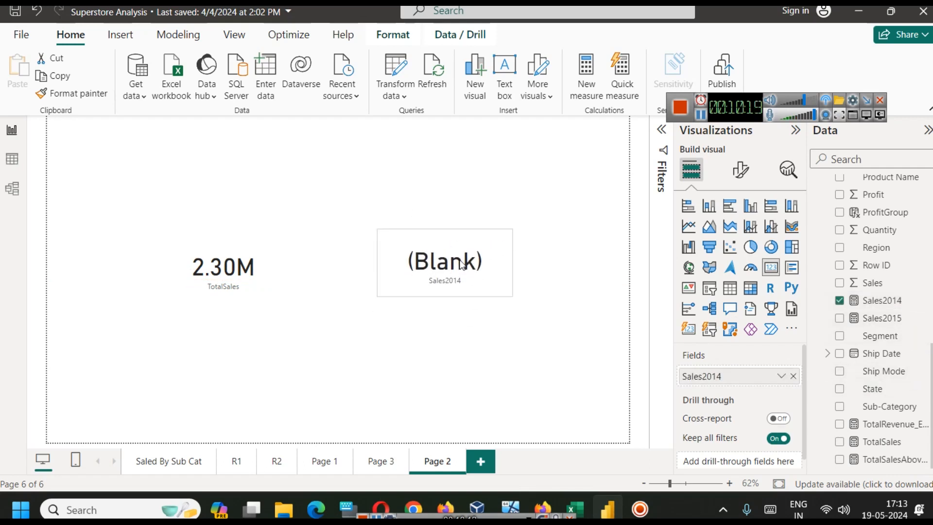
Check the Sales2014 formula and replace that measure in the new card with Sales2015
{"action": "left_click", "coordinate": [889, 302]}
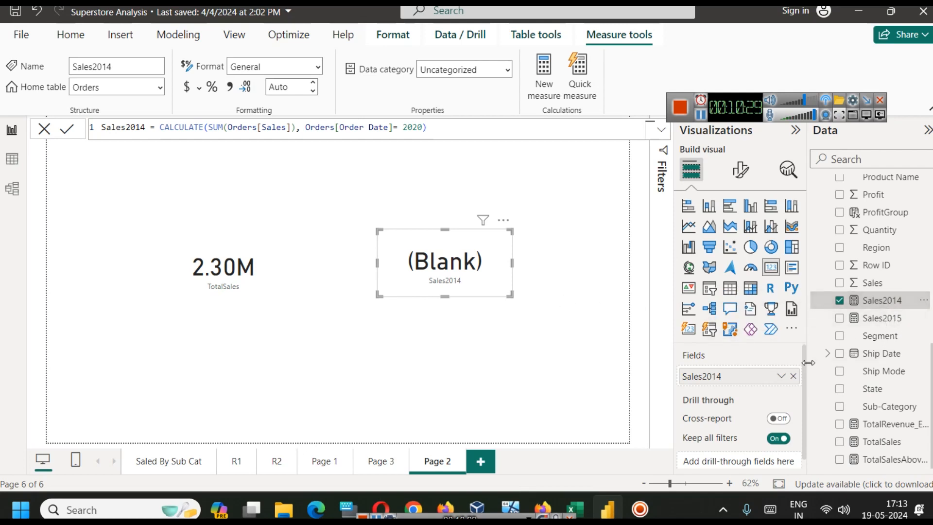
{"action": "left_click", "coordinate": [793, 376]}
{"action": "left_click_drag", "start_coordinate": [881, 318], "coordinate": [729, 376]}
Delete the Sales2014 measure from the model
{"action": "right_click", "coordinate": [888, 298]}
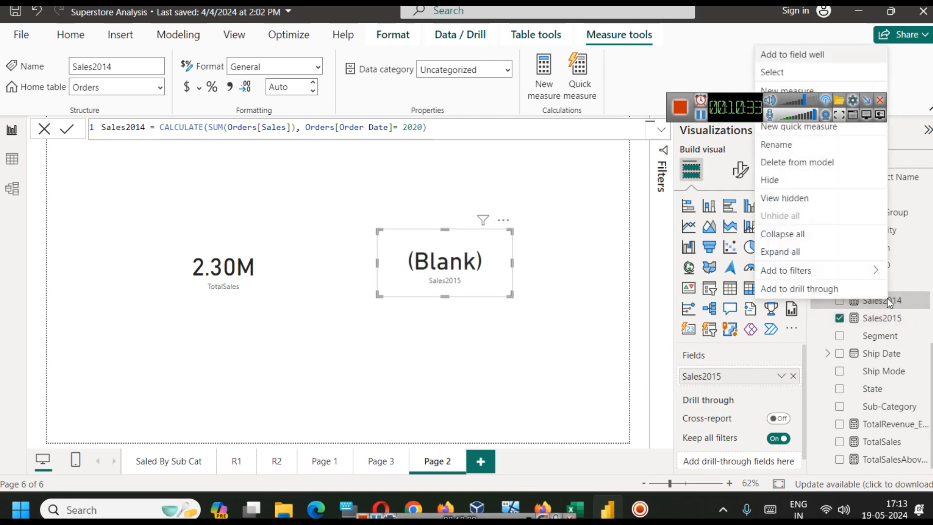
{"action": "left_click_drag", "start_coordinate": [721, 106], "coordinate": [619, 51]}
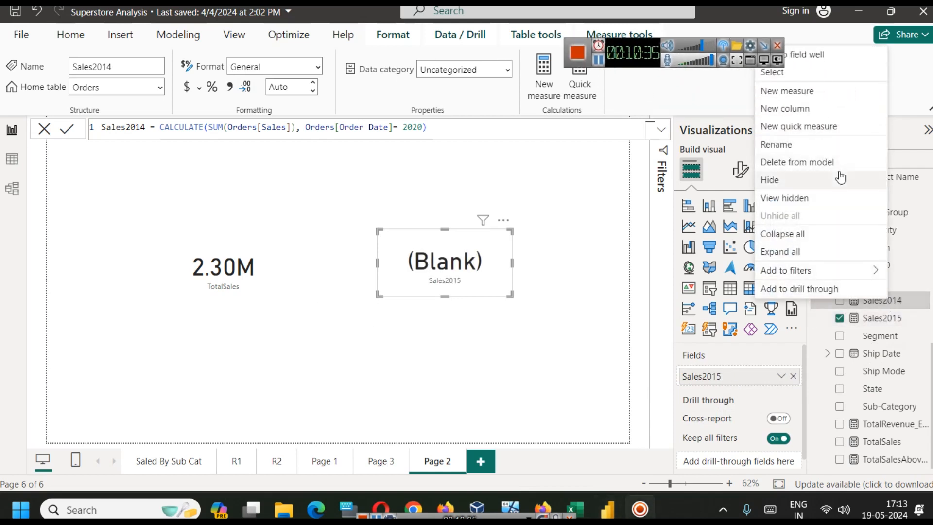
{"action": "left_click", "coordinate": [832, 162]}
{"action": "left_click", "coordinate": [552, 278]}
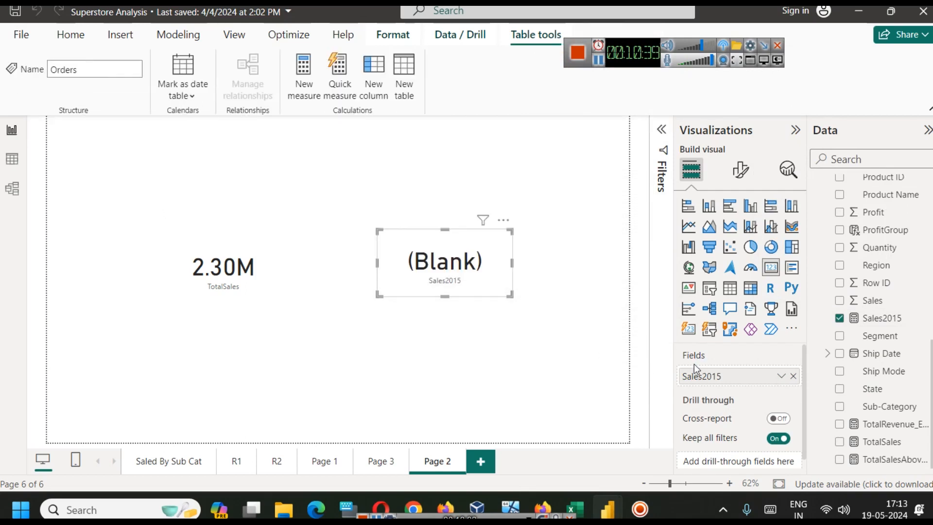
Wrap Orders[Order Date] in the YEAR function in the Sales2015 filter, so it reads YEAR(Orders[Order Date]) = 2014, and commit the measure
{"action": "left_click", "coordinate": [881, 318]}
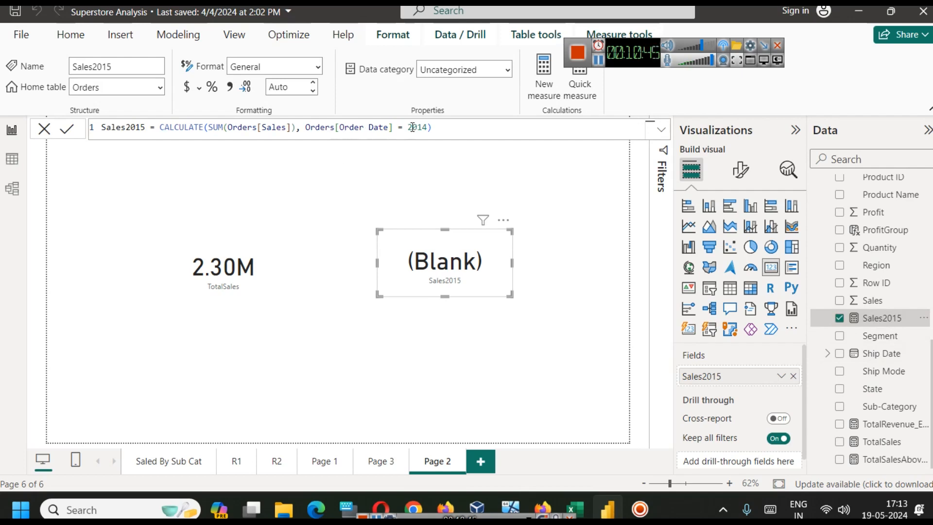
{"action": "left_click", "coordinate": [308, 127]}
{"action": "type", "text": "YEAR("}
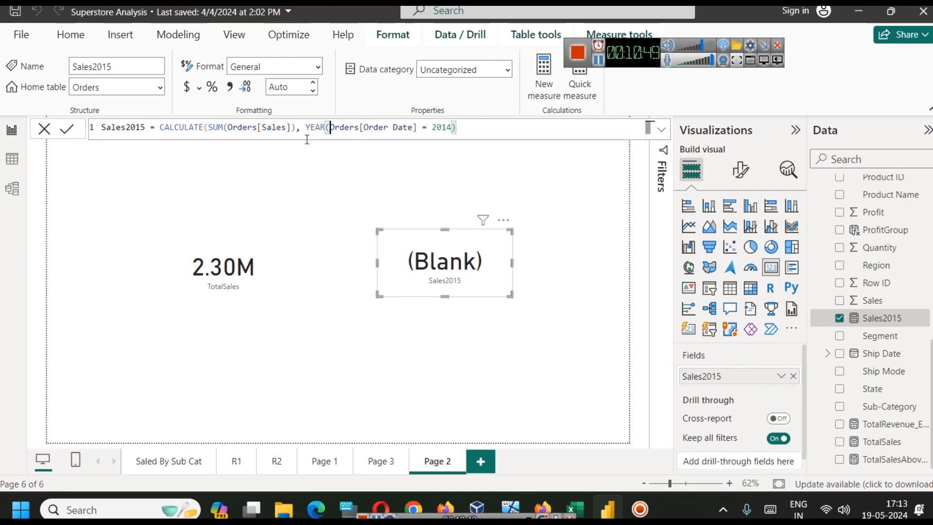
{"action": "key", "text": "Right"}
{"action": "key", "text": "Right"}
{"action": "key", "text": "Right"}
{"action": "key", "text": "Right"}
{"action": "key", "text": "Right"}
{"action": "key", "text": "Right"}
{"action": "key", "text": "Right"}
{"action": "key", "text": "Right"}
{"action": "key", "text": "Right"}
{"action": "key", "text": "Right"}
{"action": "key", "text": "Right"}
{"action": "key", "text": "Right"}
{"action": "key", "text": "Right"}
{"action": "key", "text": "Right"}
{"action": "key", "text": "Right"}
{"action": "key", "text": "Right"}
{"action": "key", "text": "Right"}
{"action": "key", "text": "Right"}
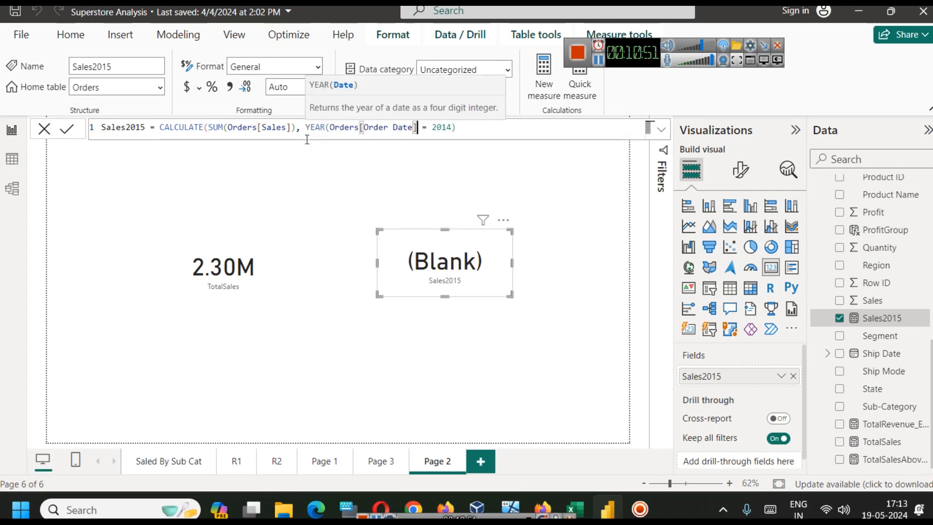
{"action": "type", "text": ")"}
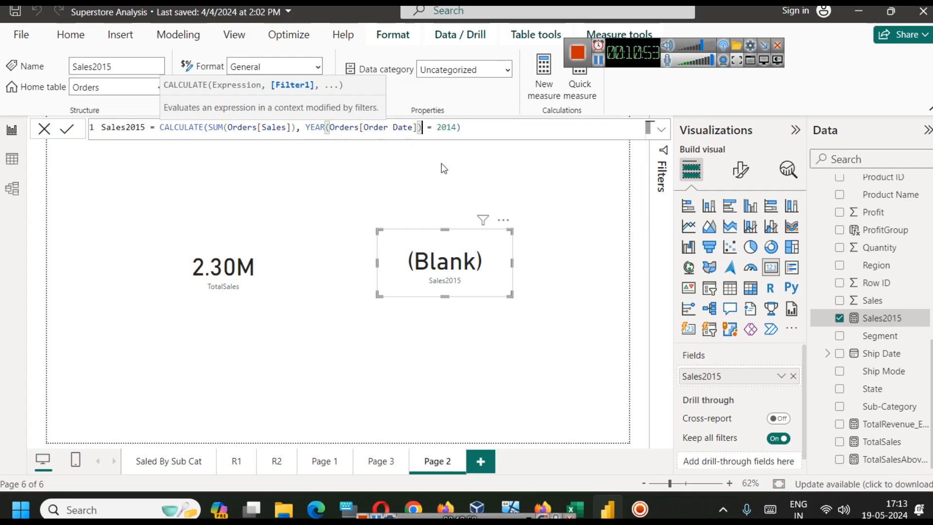
{"action": "left_click", "coordinate": [482, 135]}
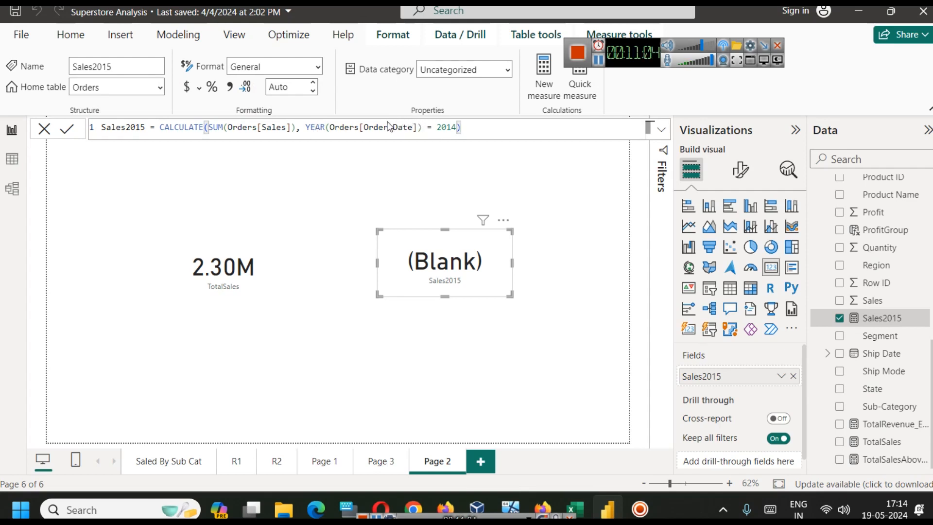
{"action": "left_click", "coordinate": [67, 128]}
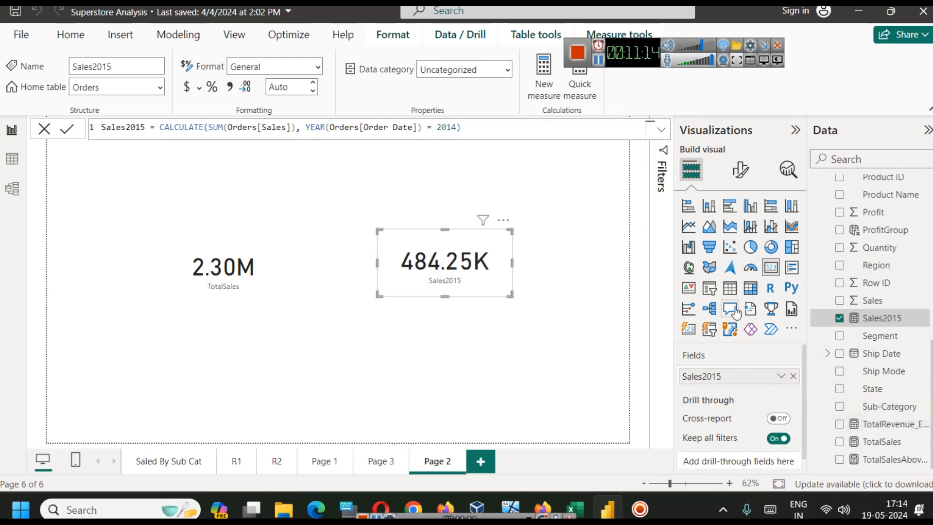
Add a slicer above the Sales2015 card and populate it with Year from the Order Date hierarchy
{"action": "scroll", "coordinate": [900, 323], "scroll_direction": "up", "scroll_amount": 7}
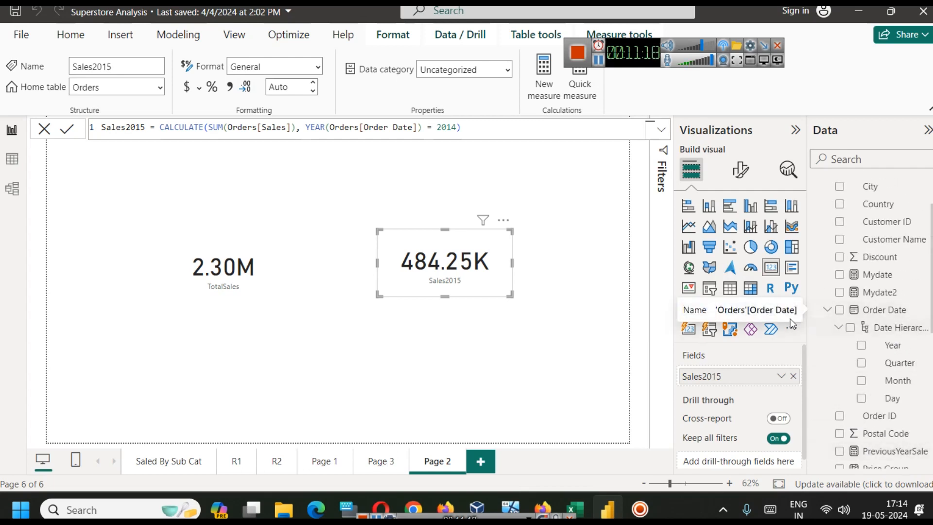
{"action": "left_click", "coordinate": [565, 377]}
{"action": "left_click", "coordinate": [709, 287]}
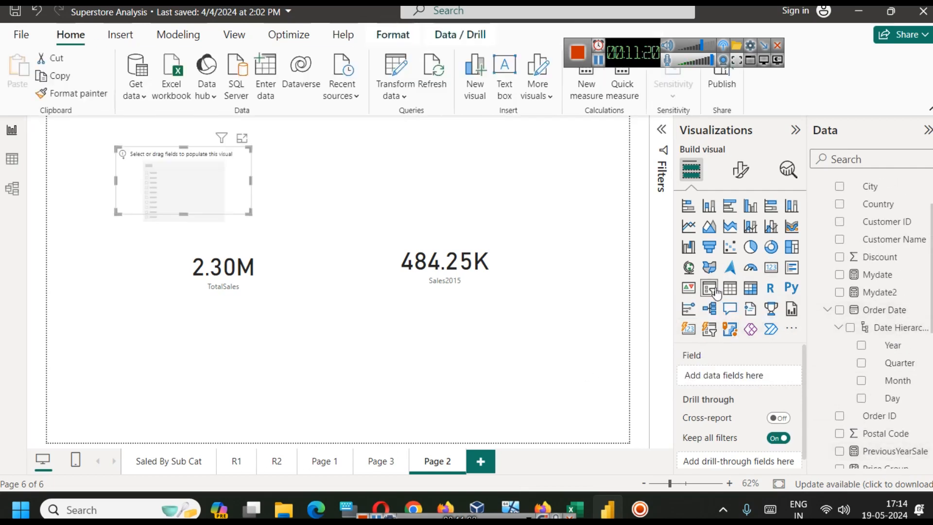
{"action": "left_click_drag", "start_coordinate": [240, 199], "coordinate": [478, 177]}
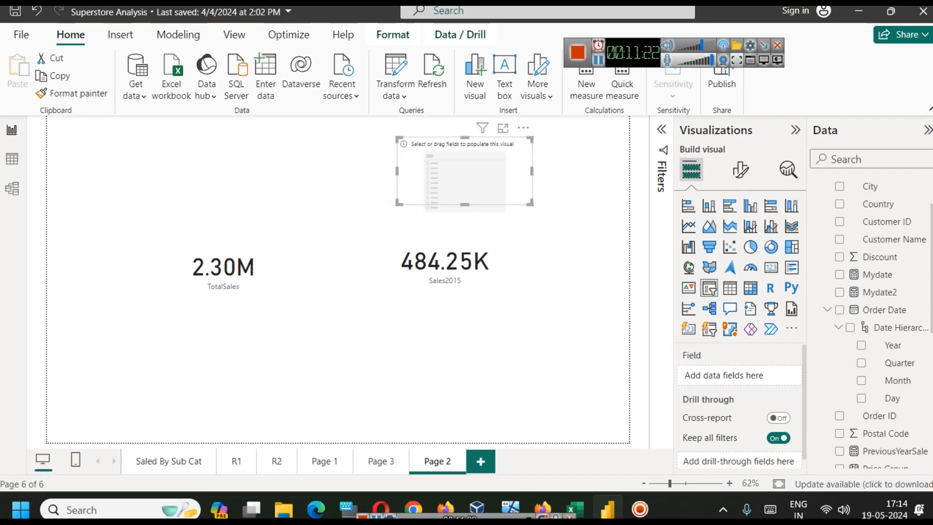
{"action": "left_click_drag", "start_coordinate": [900, 350], "coordinate": [491, 179]}
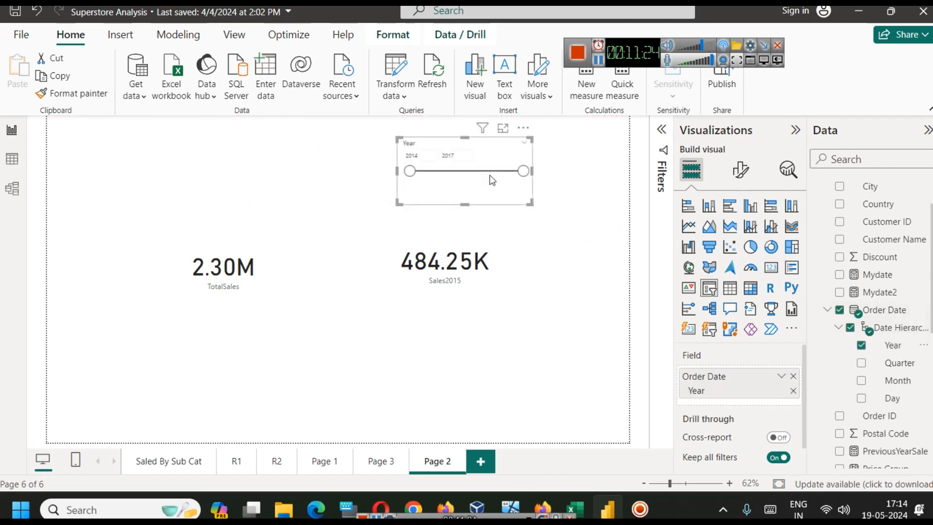
Change the Year slicer's style to Dropdown
{"action": "left_click", "coordinate": [740, 170]}
{"action": "left_click", "coordinate": [701, 280]}
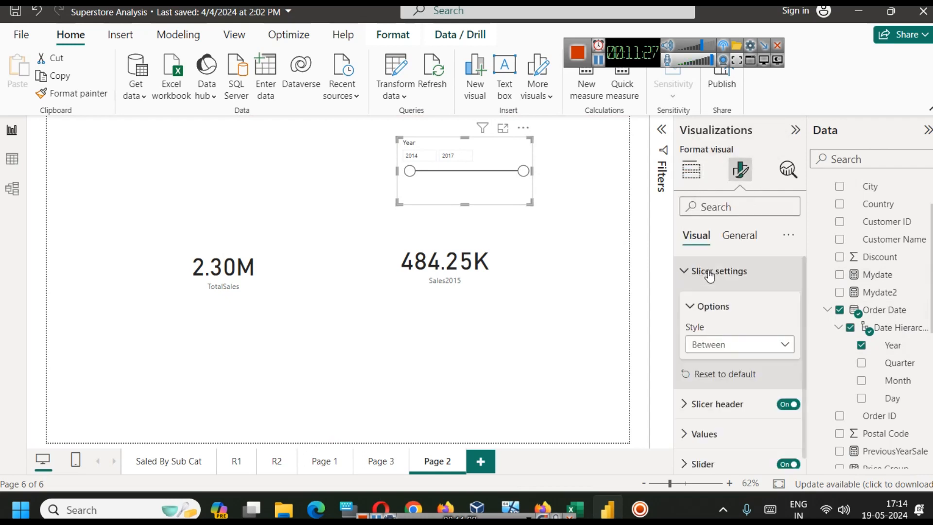
{"action": "left_click", "coordinate": [727, 348]}
{"action": "left_click", "coordinate": [712, 398]}
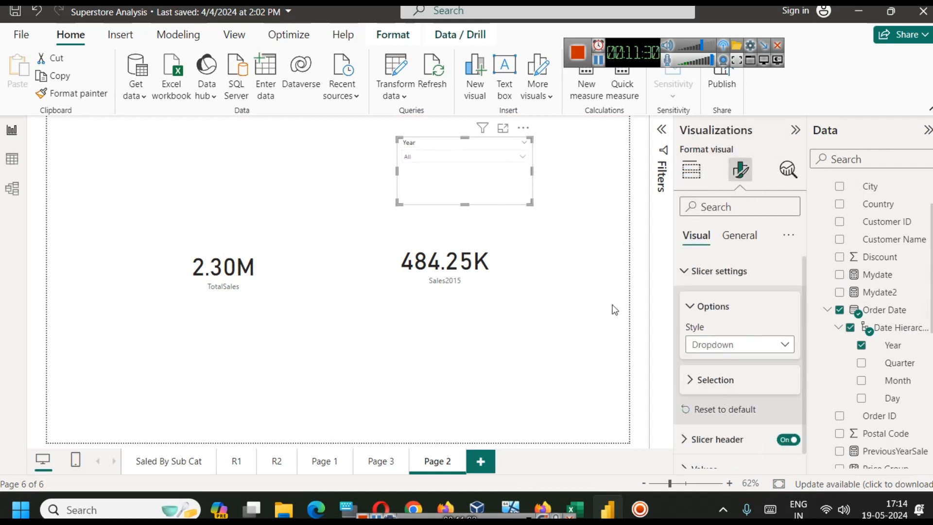
Filter the report by 2014, 2015, 2016 and 2017 in turn, compare both cards, and return the Year slicer to 2014
{"action": "left_click", "coordinate": [471, 156]}
{"action": "left_click", "coordinate": [456, 170]}
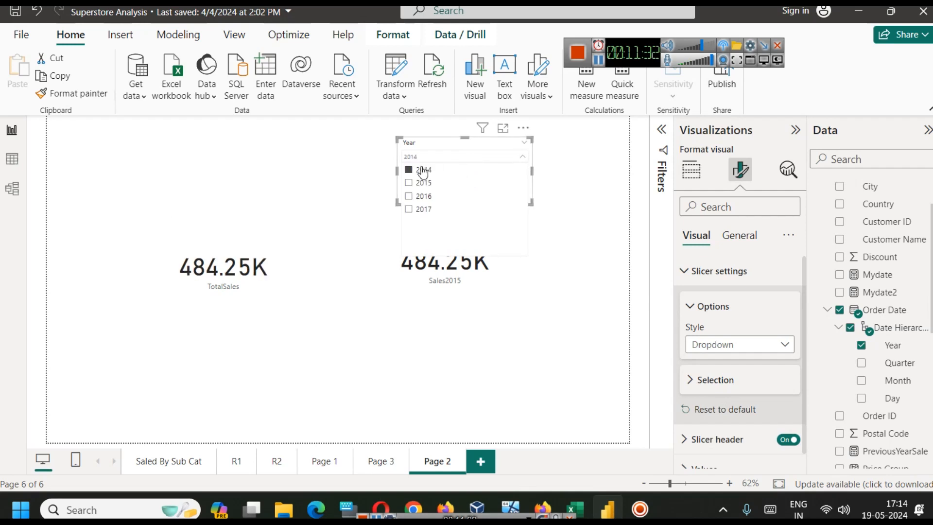
{"action": "left_click", "coordinate": [426, 170]}
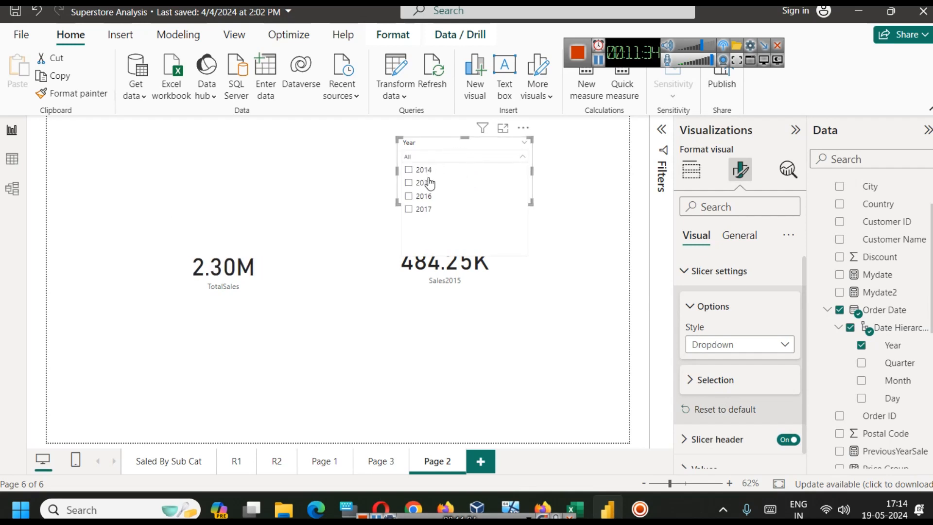
{"action": "left_click", "coordinate": [428, 183]}
{"action": "left_click", "coordinate": [429, 183]}
{"action": "left_click", "coordinate": [424, 197]}
{"action": "left_click", "coordinate": [425, 199]}
{"action": "left_click", "coordinate": [422, 208]}
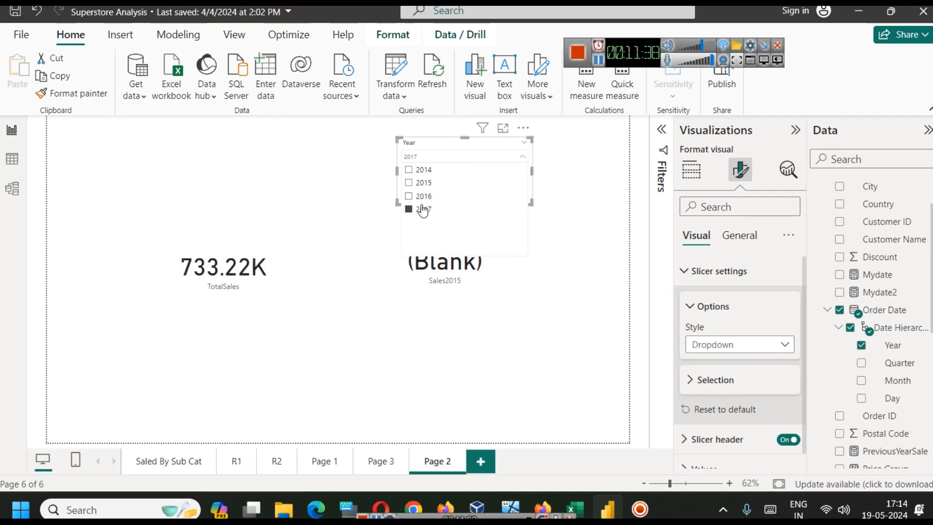
{"action": "left_click", "coordinate": [421, 208]}
{"action": "left_click", "coordinate": [424, 170]}
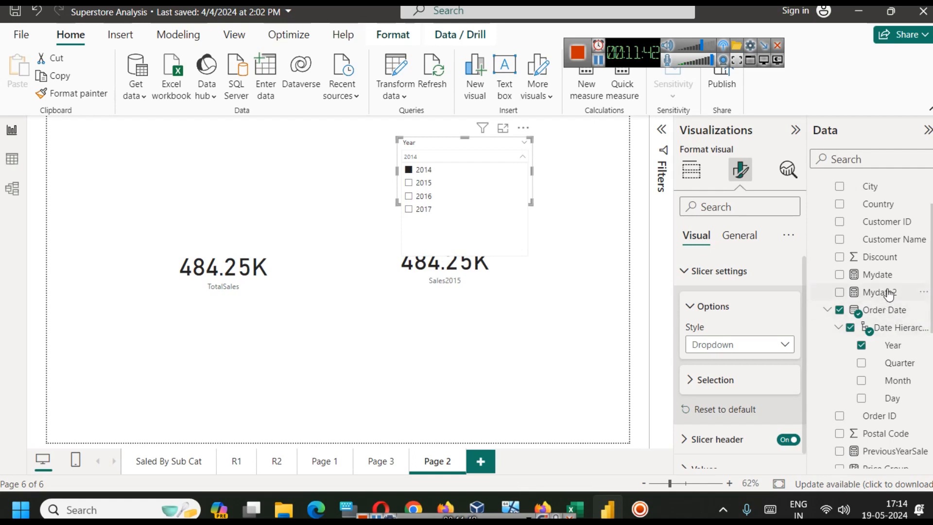
Change the year in the Sales2015 measure's filter to 2015 and commit the formula
{"action": "scroll", "coordinate": [889, 340], "scroll_direction": "down", "scroll_amount": 5}
{"action": "left_click", "coordinate": [890, 363]}
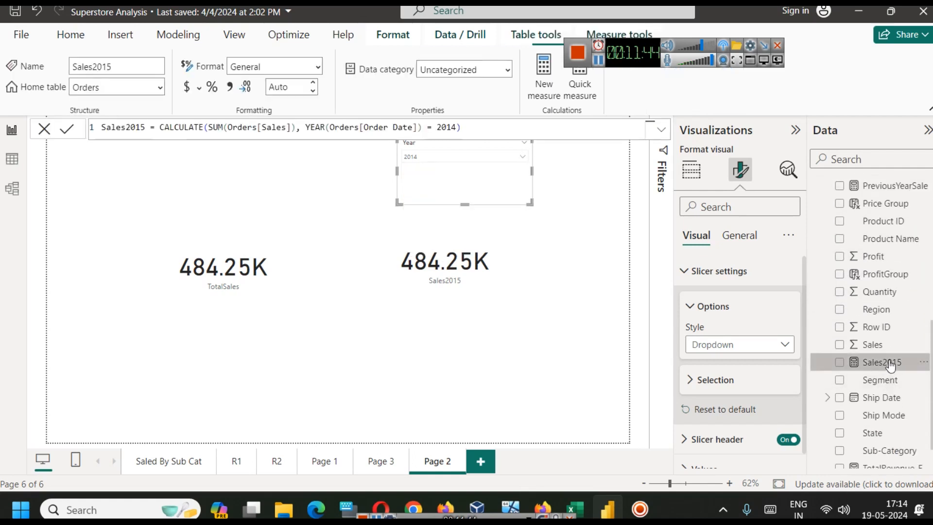
{"action": "double_click", "coordinate": [455, 127]}
{"action": "type", "text": "2015"}
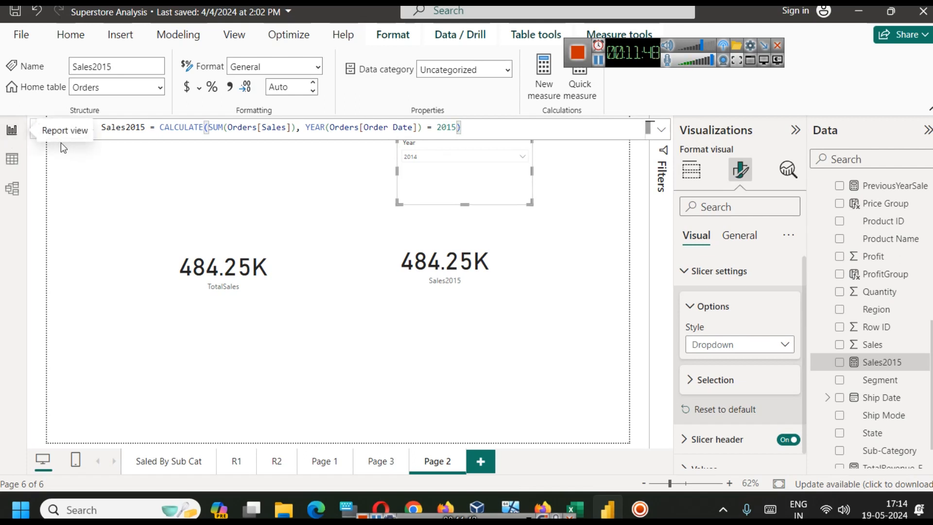
{"action": "left_click", "coordinate": [68, 130]}
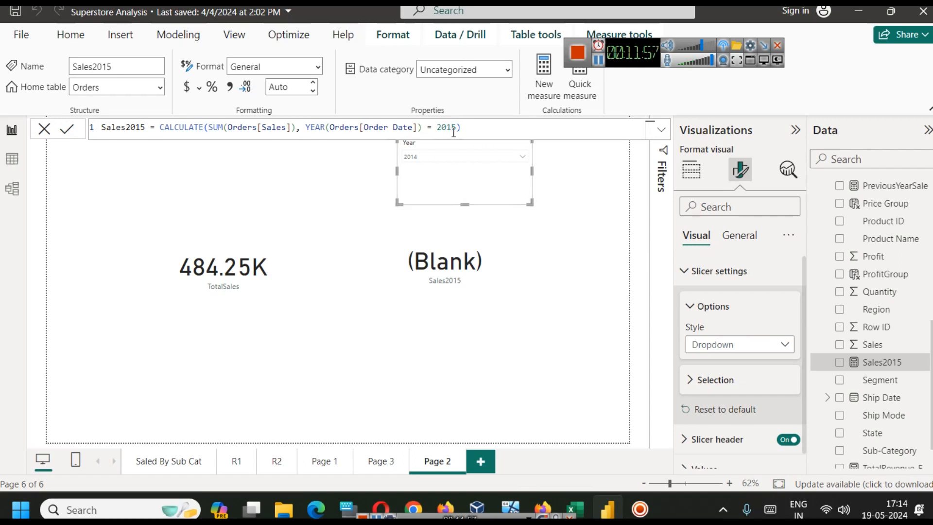
{"action": "left_click", "coordinate": [539, 236]}
Review the Sales2015 card and its formula, and switch the Year slicer to 2015 to compare the cards
{"action": "left_click", "coordinate": [467, 159]}
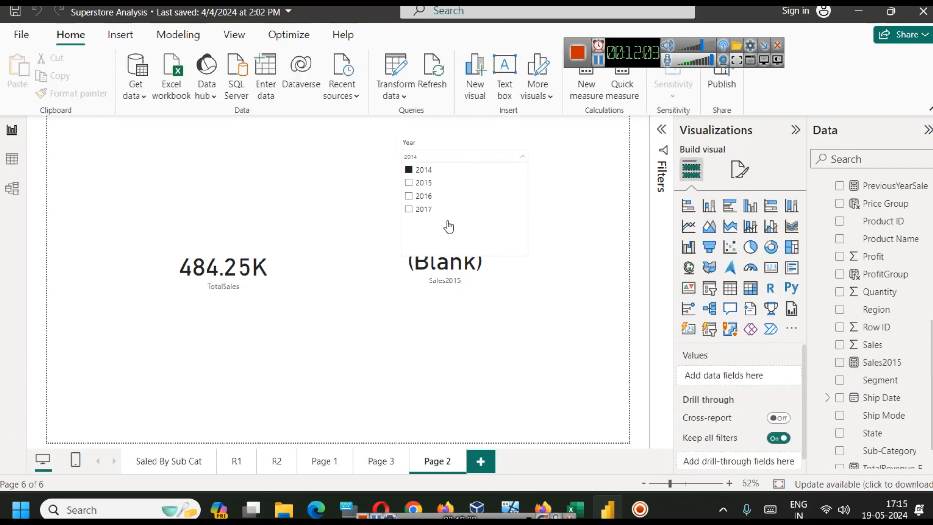
{"action": "left_click", "coordinate": [461, 265]}
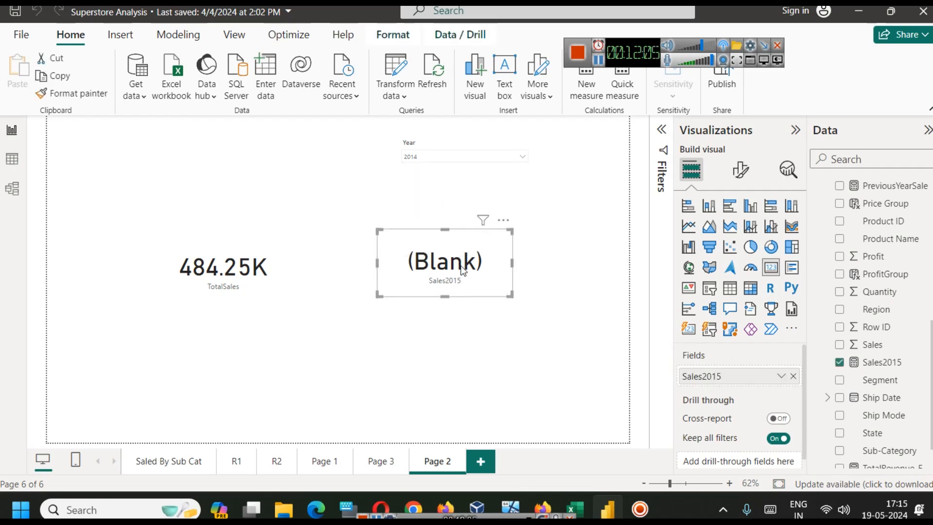
{"action": "left_click", "coordinate": [882, 362]}
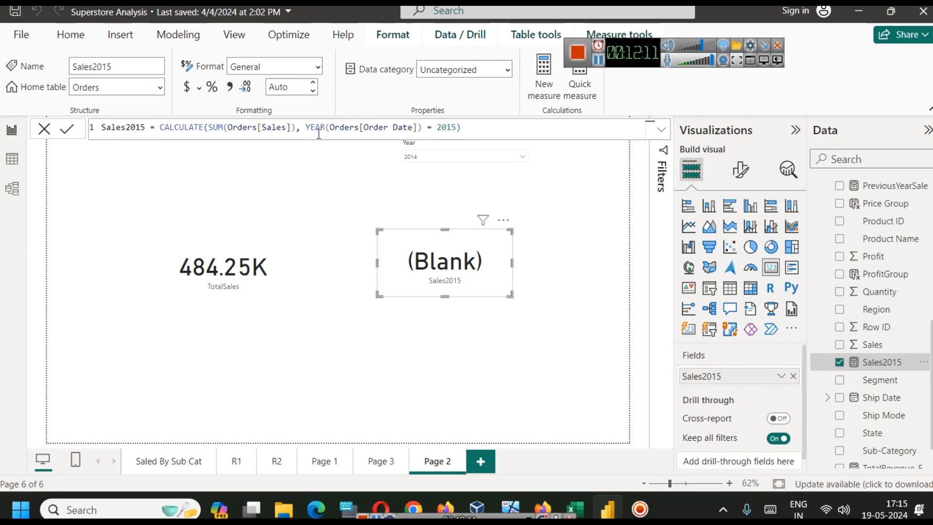
{"action": "left_click", "coordinate": [451, 155]}
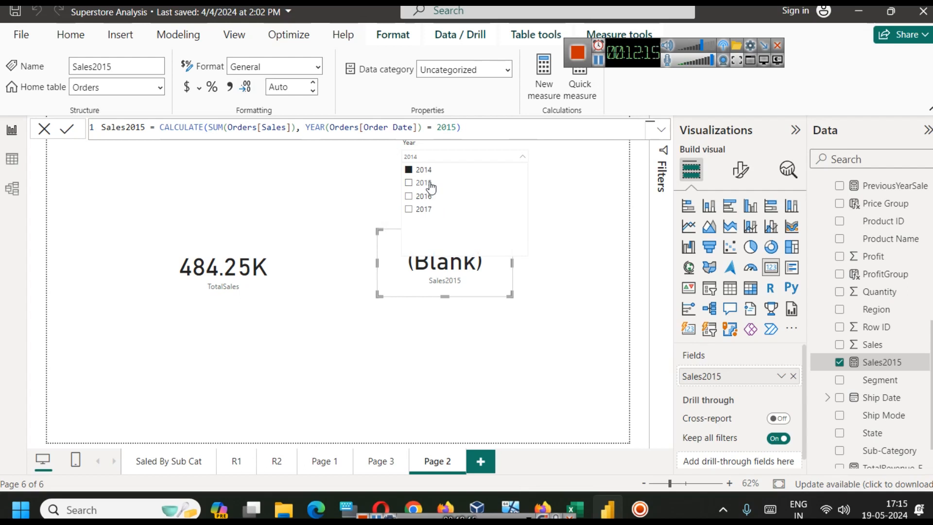
{"action": "left_click", "coordinate": [431, 186]}
{"action": "left_click", "coordinate": [452, 370]}
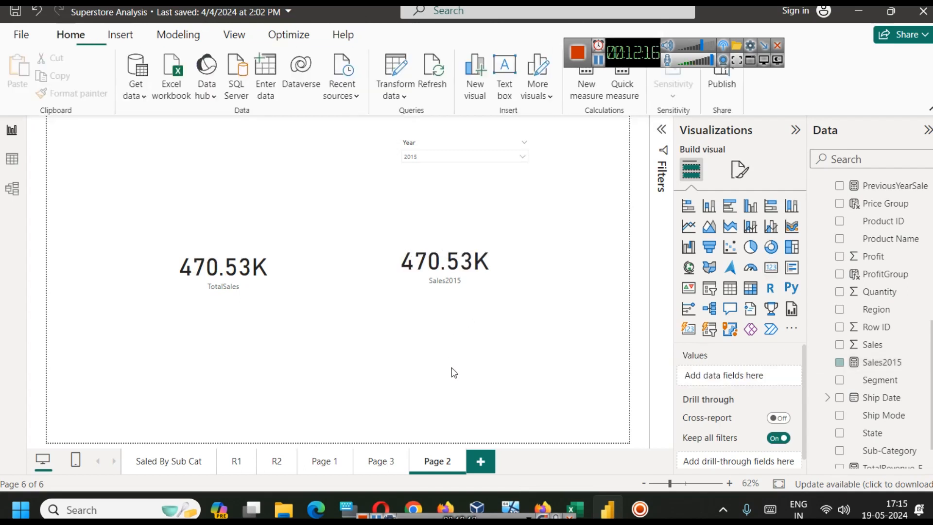
Set the Year slicer to 2016 and to 2017, checking the Sales2015 card for each year
{"action": "left_click", "coordinate": [452, 265]}
{"action": "left_click", "coordinate": [422, 155]}
{"action": "left_click", "coordinate": [422, 196]}
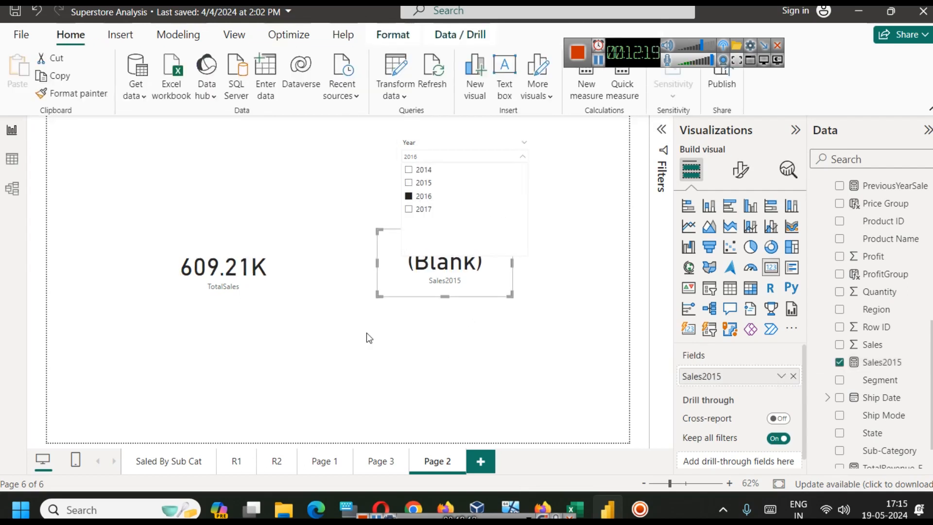
{"action": "left_click", "coordinate": [401, 352]}
{"action": "left_click", "coordinate": [417, 157]}
{"action": "left_click", "coordinate": [425, 210]}
{"action": "left_click", "coordinate": [400, 370]}
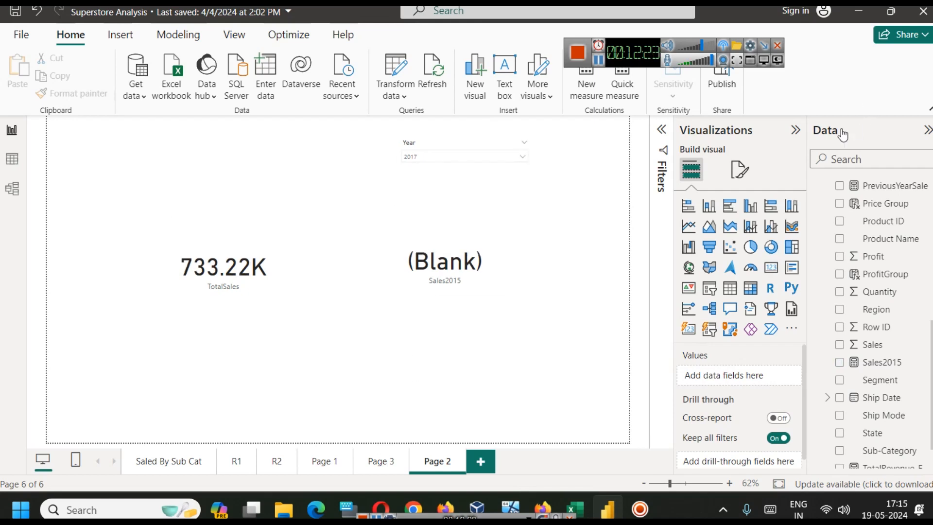
Examine the Sales2015 formula's CALCULATE function, its SUM(Orders[Sales]) expression and its YEAR filter
{"action": "left_click", "coordinate": [442, 245]}
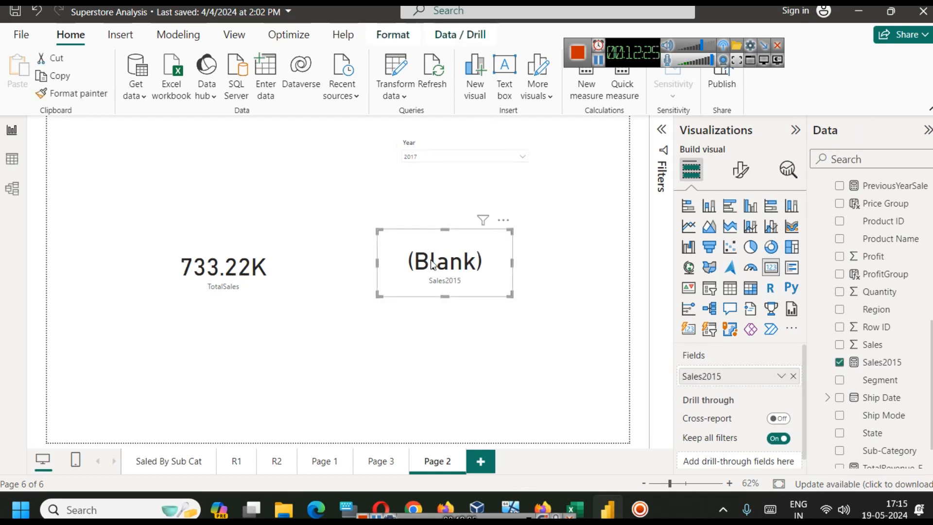
{"action": "left_click", "coordinate": [882, 362]}
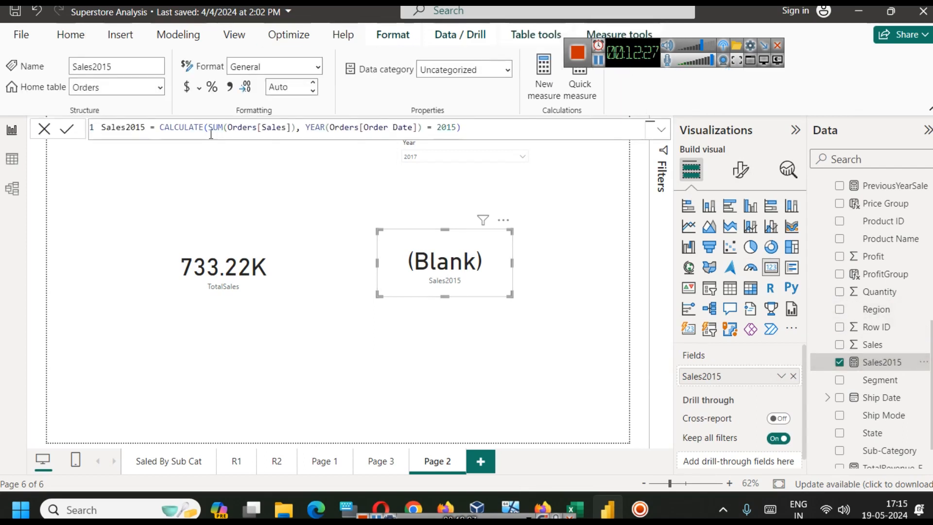
{"action": "double_click", "coordinate": [182, 127]}
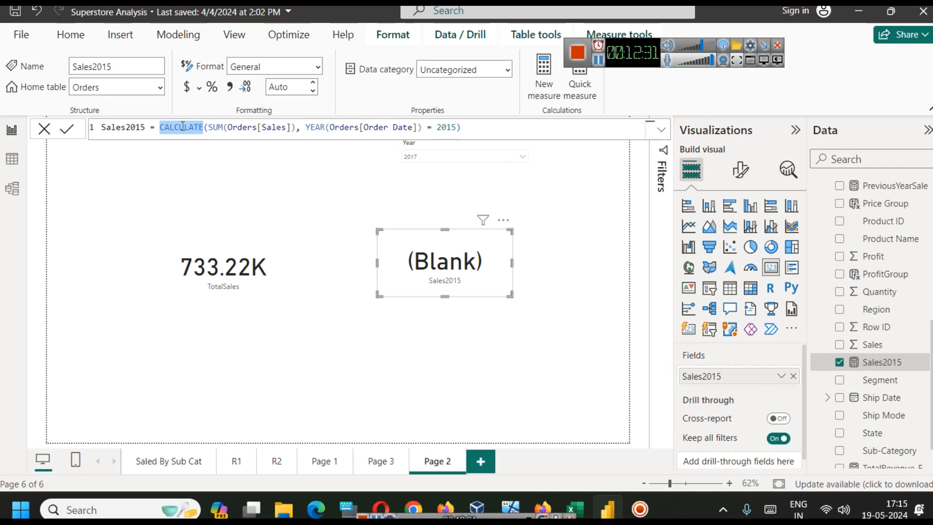
{"action": "left_click_drag", "start_coordinate": [297, 126], "coordinate": [209, 127]}
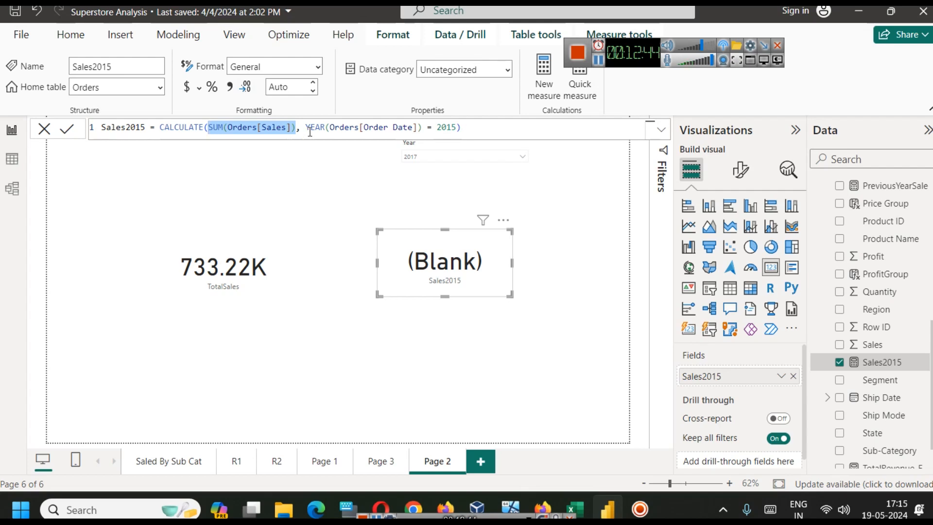
{"action": "left_click_drag", "start_coordinate": [307, 128], "coordinate": [460, 127]}
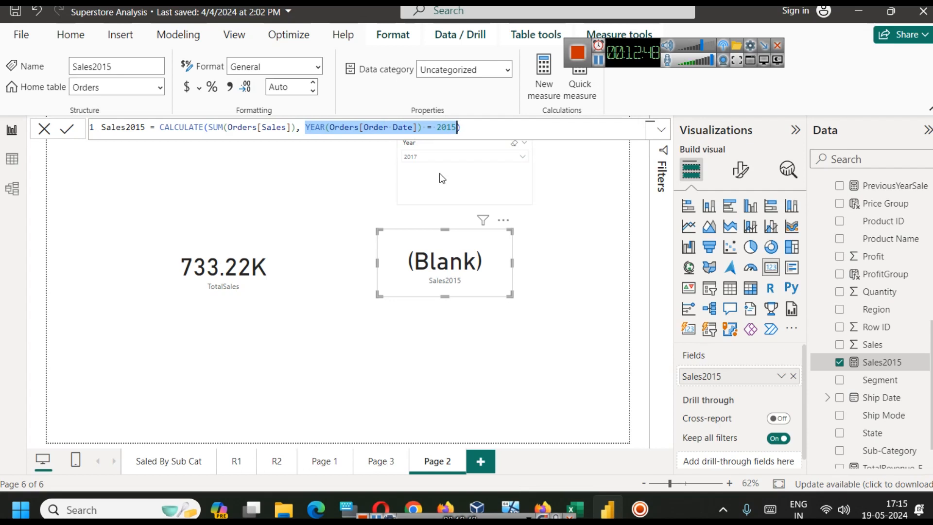
Add a second filter, Orders[Region] = 'South', to the CALCULATE formula of Sales2015 and commit the measure
{"action": "key", "text": "Right"}
{"action": "type", "text": ","}
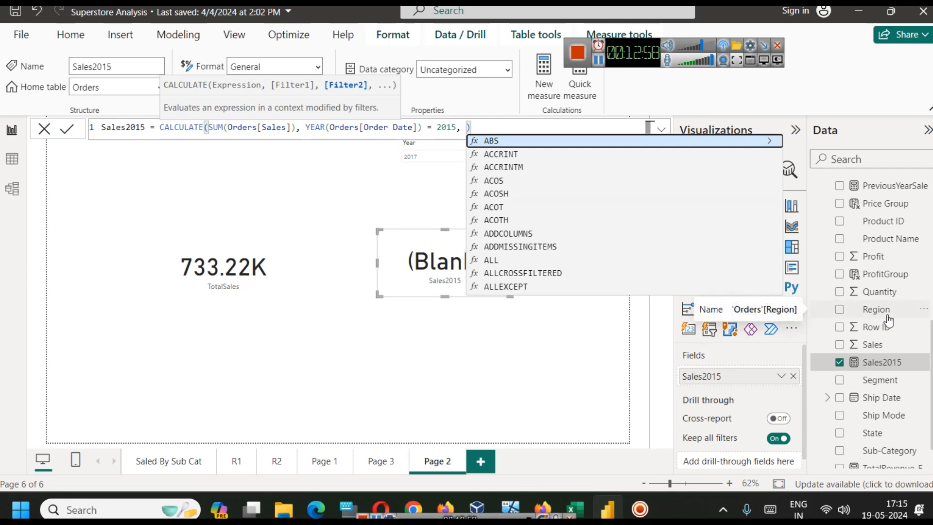
{"action": "type", "text": "Orders"}
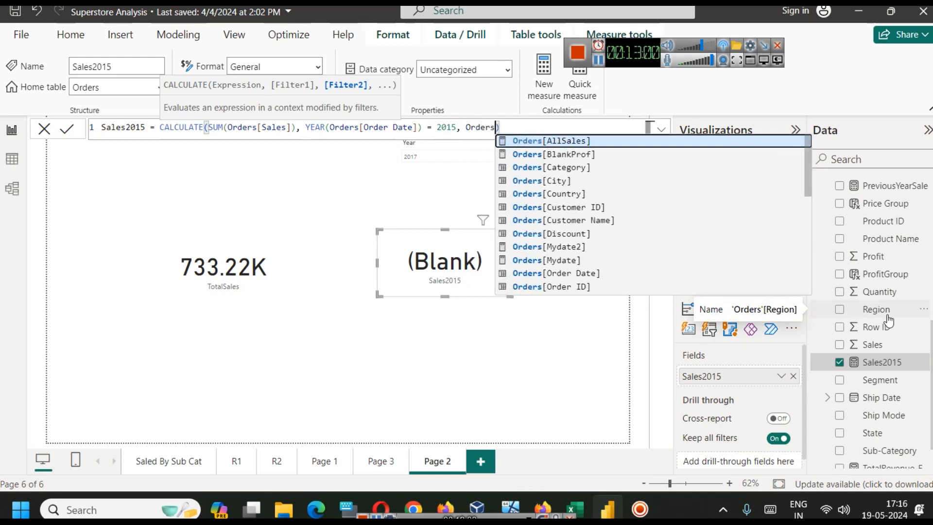
{"action": "type", "text": "["}
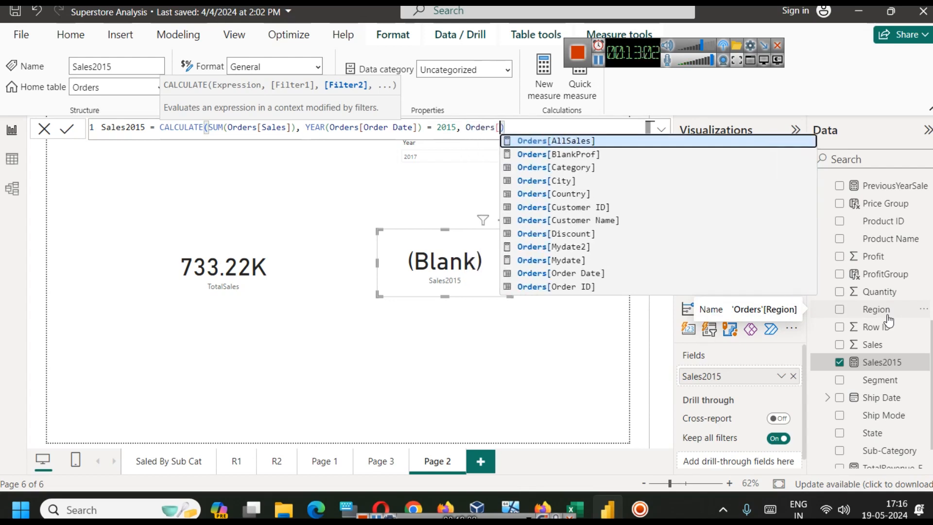
{"action": "type", "text": "r"}
{"action": "key", "text": "Tab"}
{"action": "type", "text": "= "}
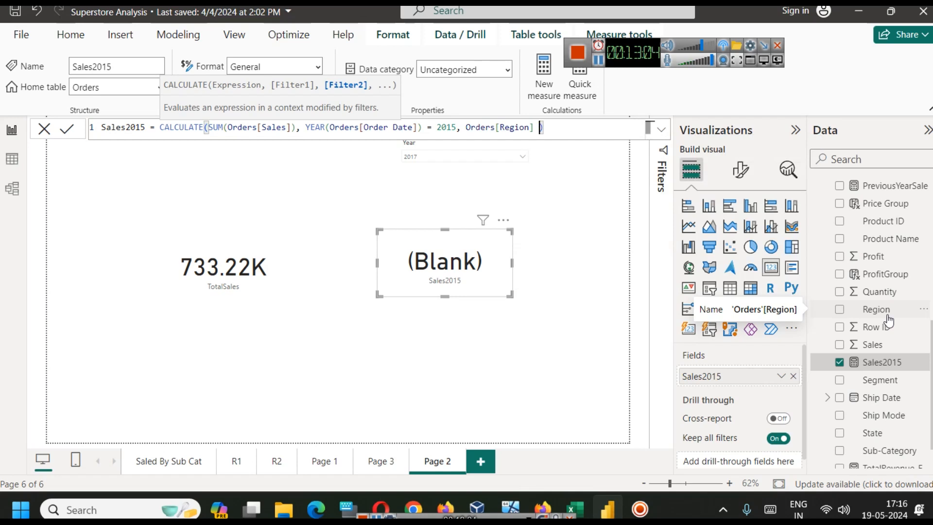
{"action": "type", "text": "'S"}
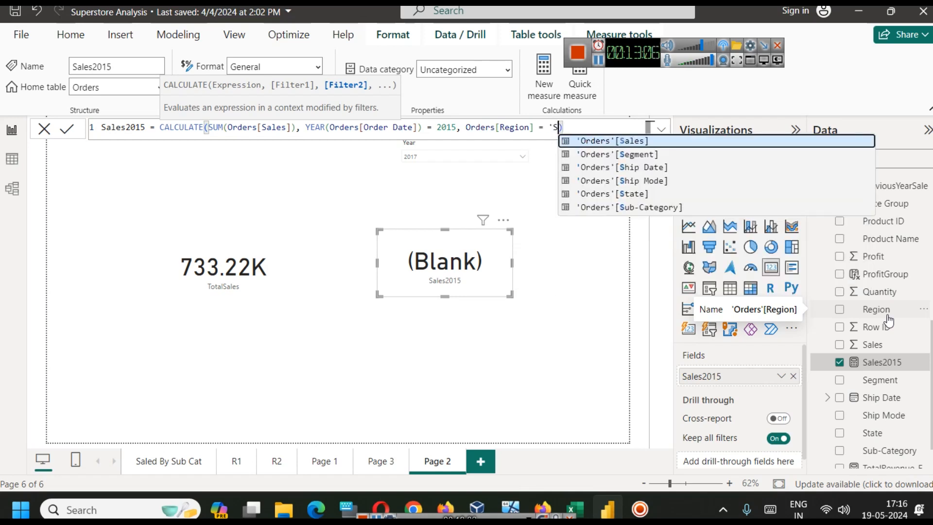
{"action": "type", "text": "outh'"}
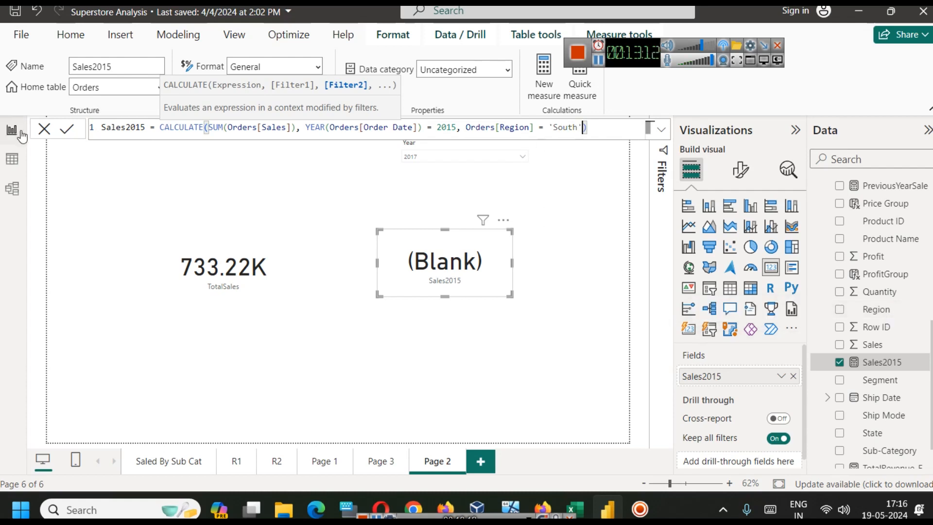
{"action": "left_click", "coordinate": [70, 132]}
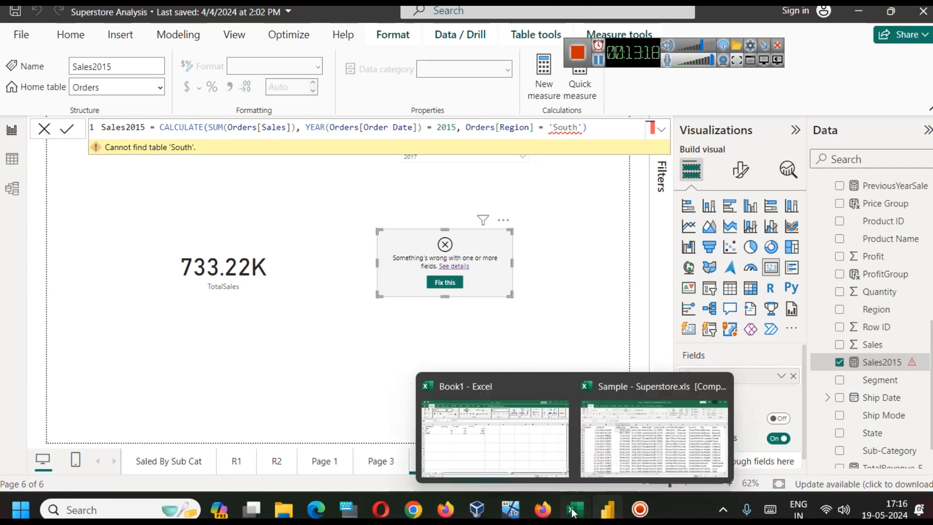
Switch to the Sample - Superstore workbook in Excel, check the Region column's values on the Orders sheet, and return to Power BI
{"action": "key", "text": "alt+Tab"}
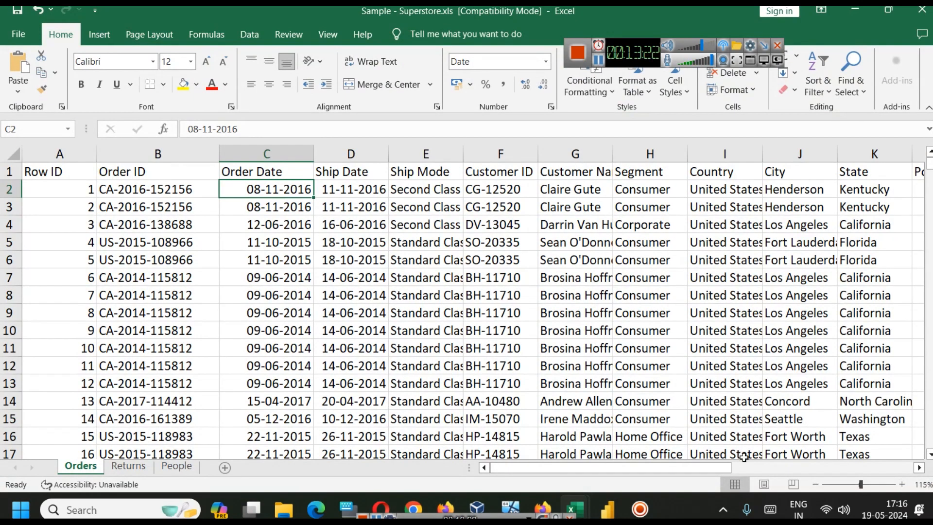
{"action": "left_click", "coordinate": [758, 467]}
{"action": "left_click_drag", "start_coordinate": [759, 468], "coordinate": [644, 466]}
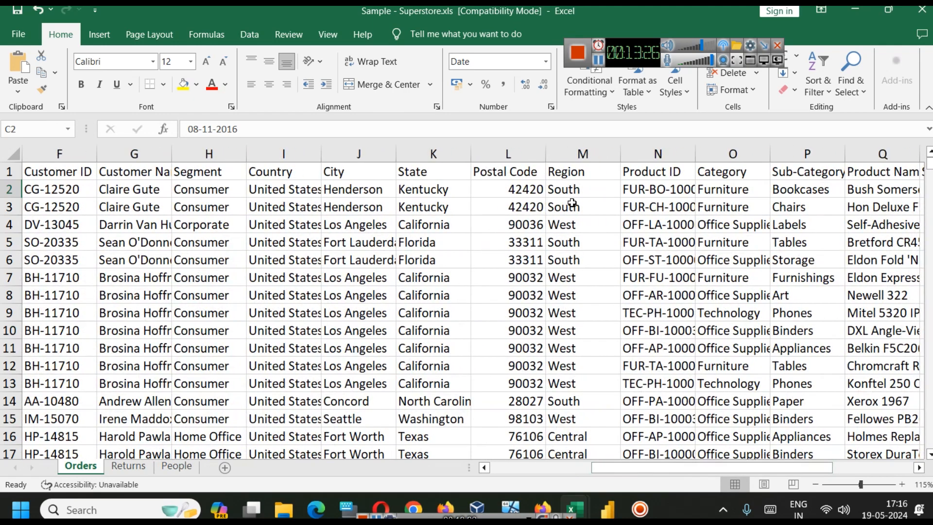
{"action": "left_click", "coordinate": [571, 190]}
{"action": "left_click", "coordinate": [583, 153]}
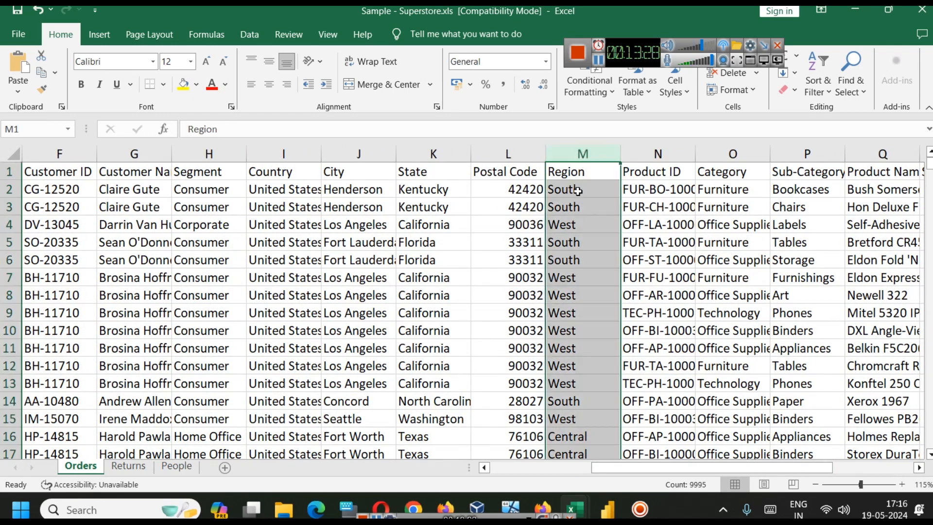
{"action": "left_click", "coordinate": [558, 204]}
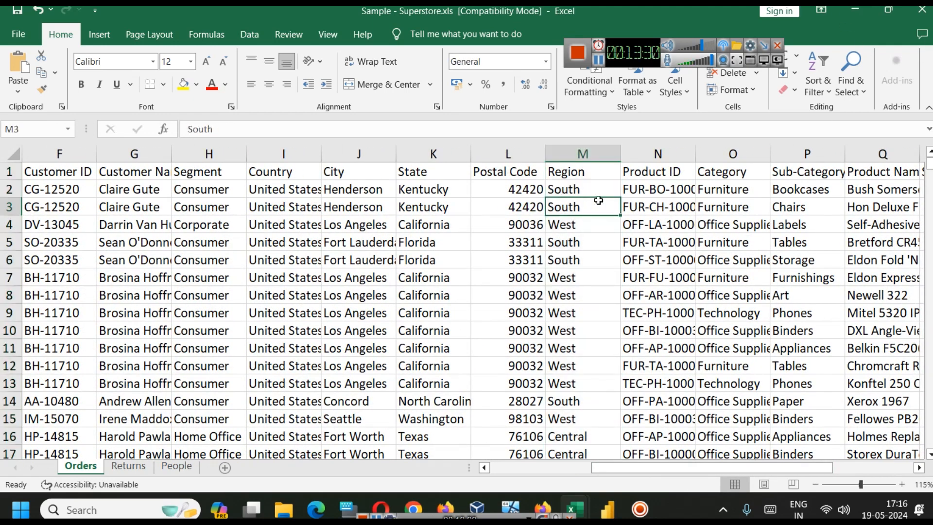
{"action": "left_click", "coordinate": [855, 9]}
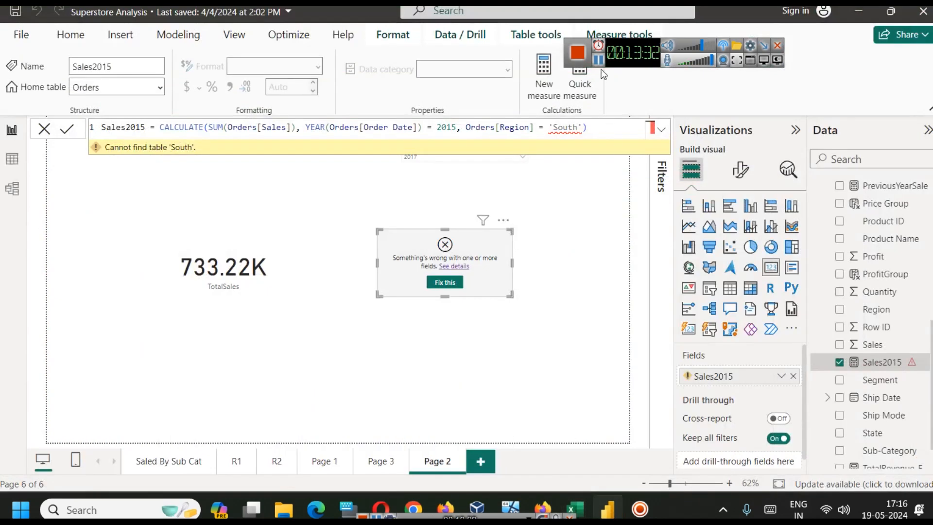
Replace the single quotes around South with double quotes, so the Sales2015 region filter reads Orders[Region] = "South"
{"action": "left_click", "coordinate": [553, 128]}
{"action": "key", "text": "BackSpace"}
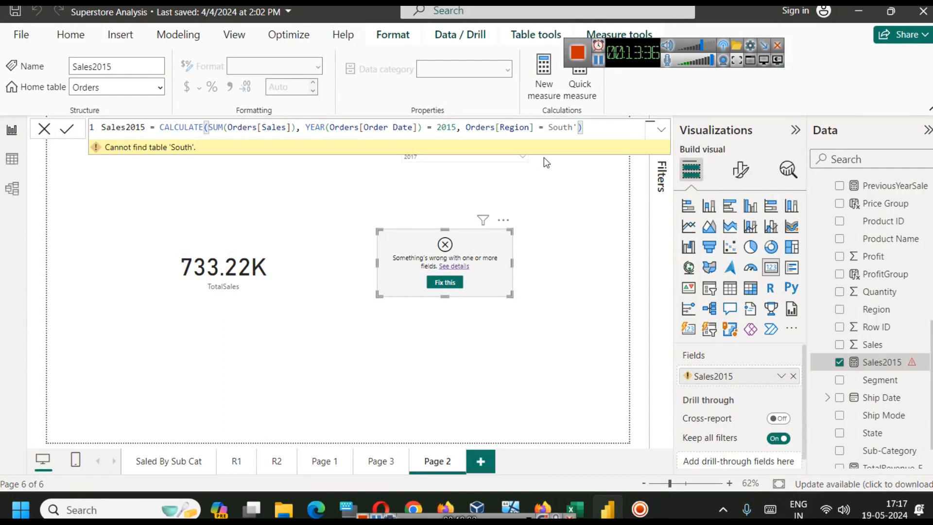
{"action": "type", "text": "\""}
{"action": "key", "text": "Right"}
{"action": "key", "text": "Right"}
{"action": "key", "text": "Right"}
{"action": "key", "text": "Right"}
{"action": "key", "text": "Right"}
{"action": "key", "text": "shift+Right"}
{"action": "type", "text": "\""}
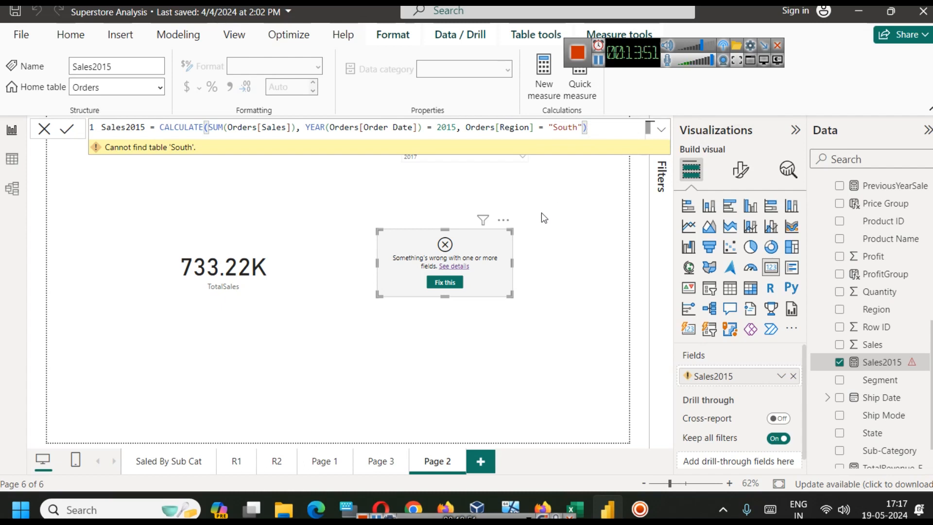
Commit the corrected Sales2015 measure and enclose the Orders table name in its region filter in single quotes, as 'Orders'[Region]
{"action": "left_click", "coordinate": [75, 125]}
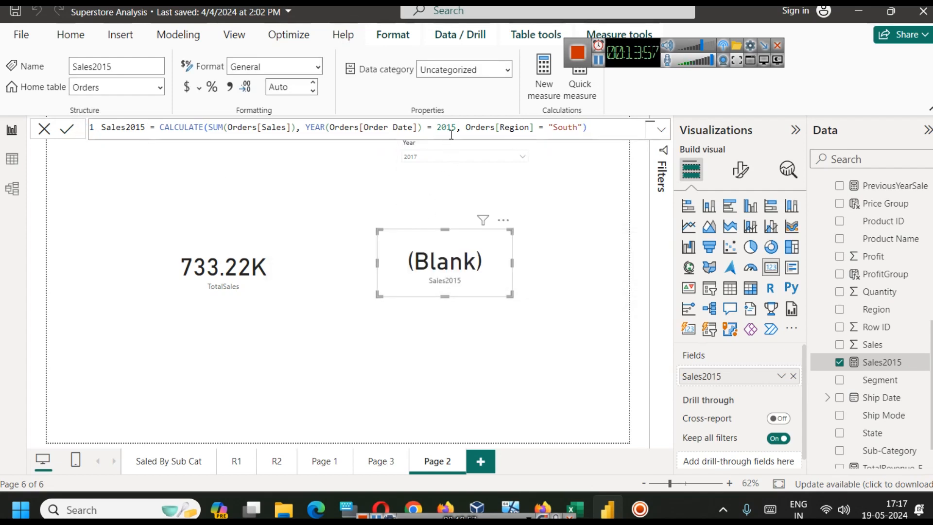
{"action": "left_click", "coordinate": [467, 127]}
{"action": "type", "text": "'"}
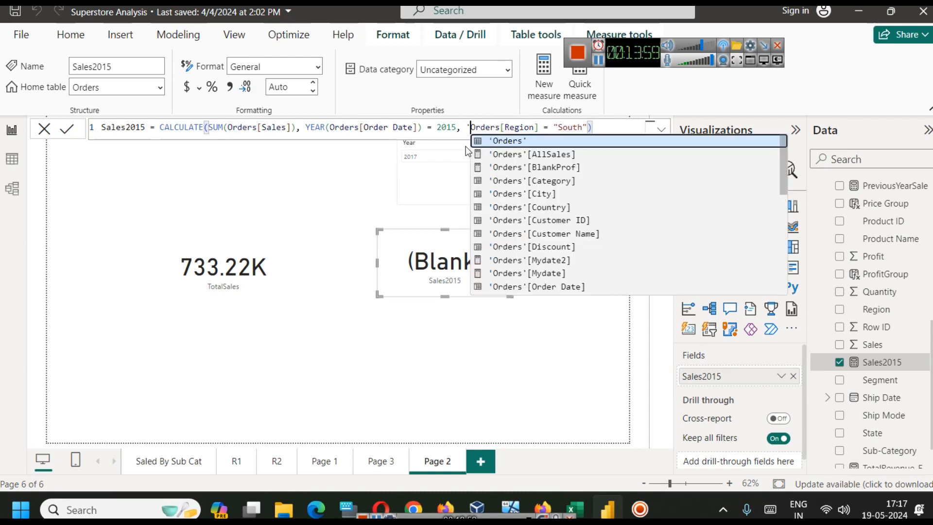
{"action": "key", "text": "Right"}
{"action": "key", "text": "Right"}
{"action": "key", "text": "Right"}
{"action": "key", "text": "Right"}
{"action": "key", "text": "Right"}
{"action": "key", "text": "Right"}
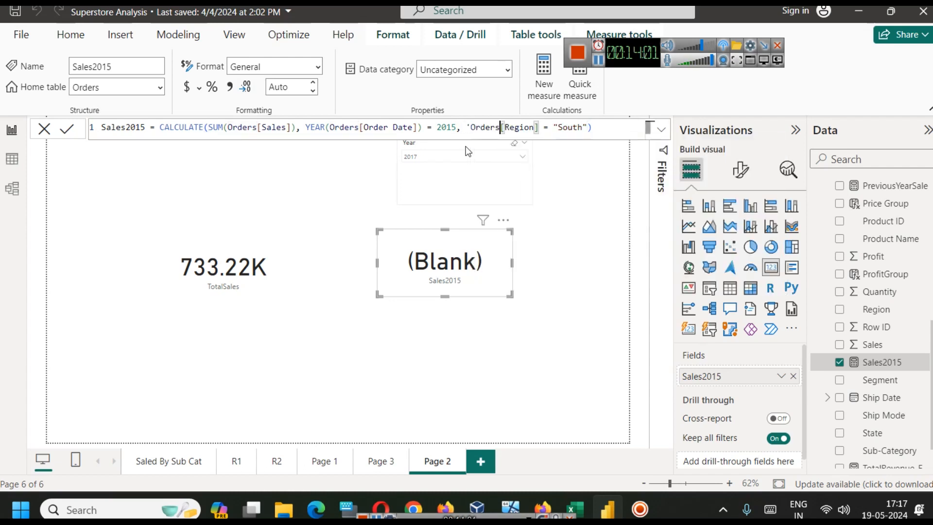
{"action": "type", "text": "'"}
{"action": "key", "text": "Escape"}
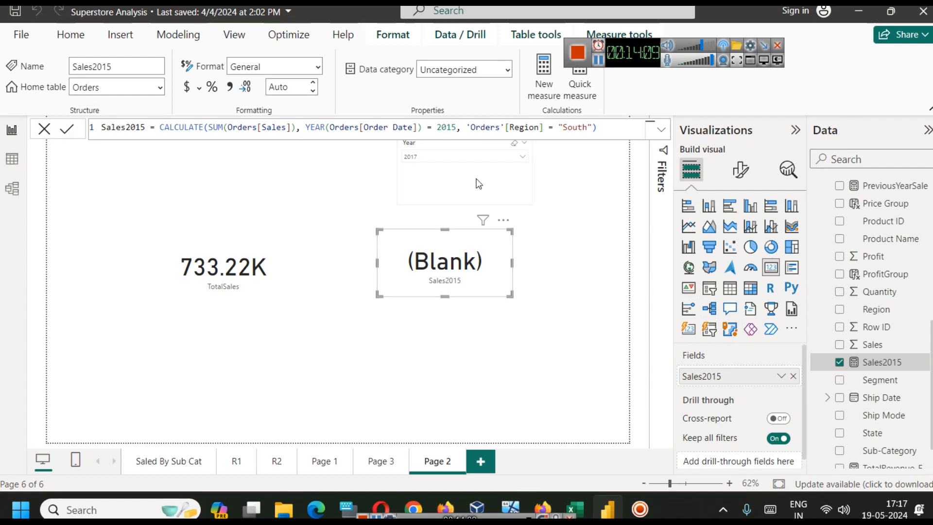
Filter the page to 2015 with the Year slicer and reopen the Sales2015 measure's formula
{"action": "left_click", "coordinate": [474, 160]}
{"action": "left_click", "coordinate": [420, 183]}
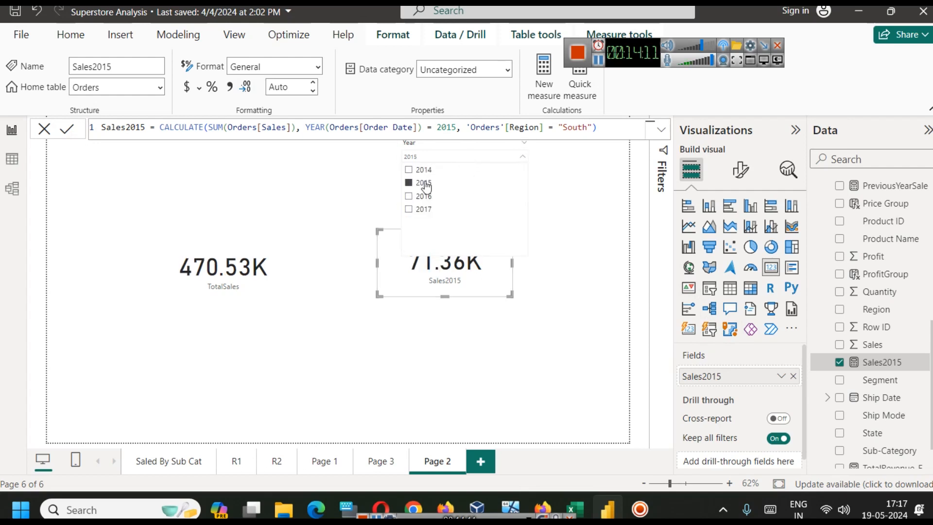
{"action": "left_click", "coordinate": [549, 286]}
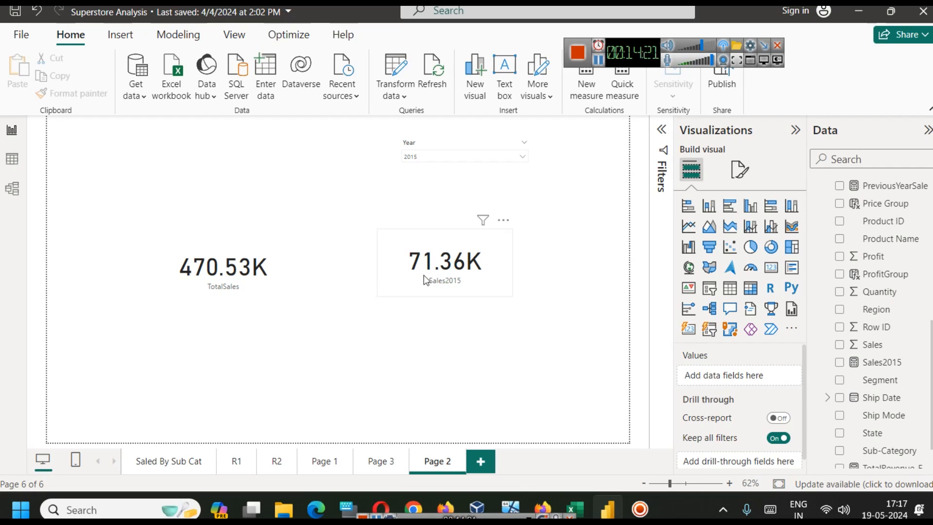
{"action": "left_click", "coordinate": [861, 361]}
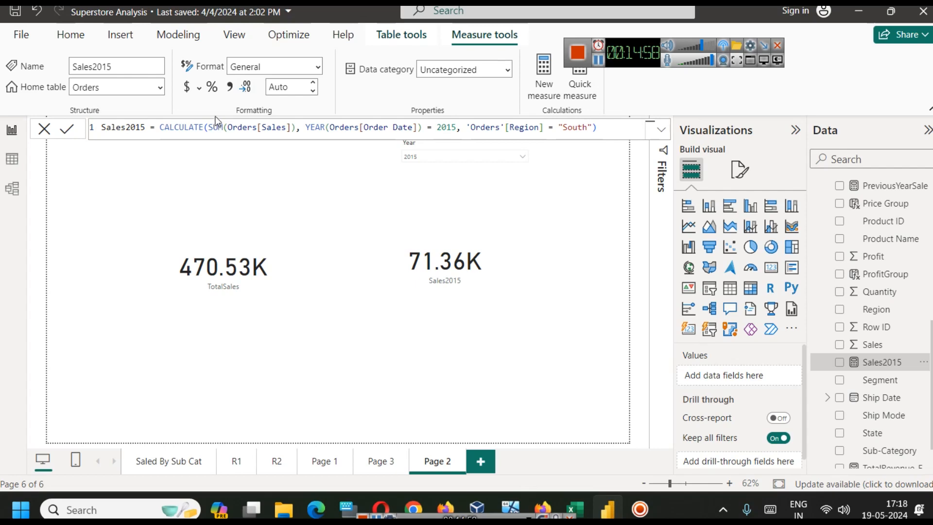
Switch to the Calculate DAX Function article in Firefox and read the Multiple Filters section with its CALCULATE example
{"action": "mouse_move", "coordinate": [548, 500]}
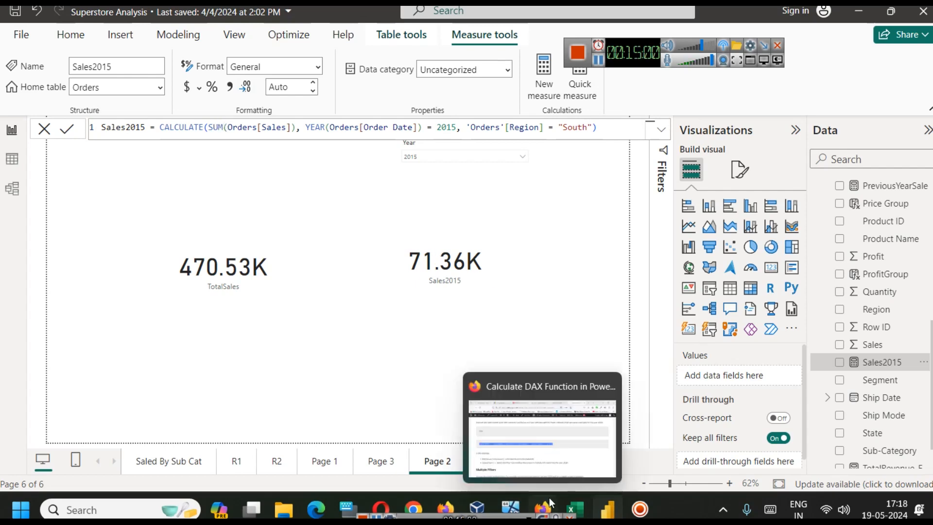
{"action": "left_click", "coordinate": [523, 424]}
{"action": "scroll", "coordinate": [469, 313], "scroll_direction": "down", "scroll_amount": 3}
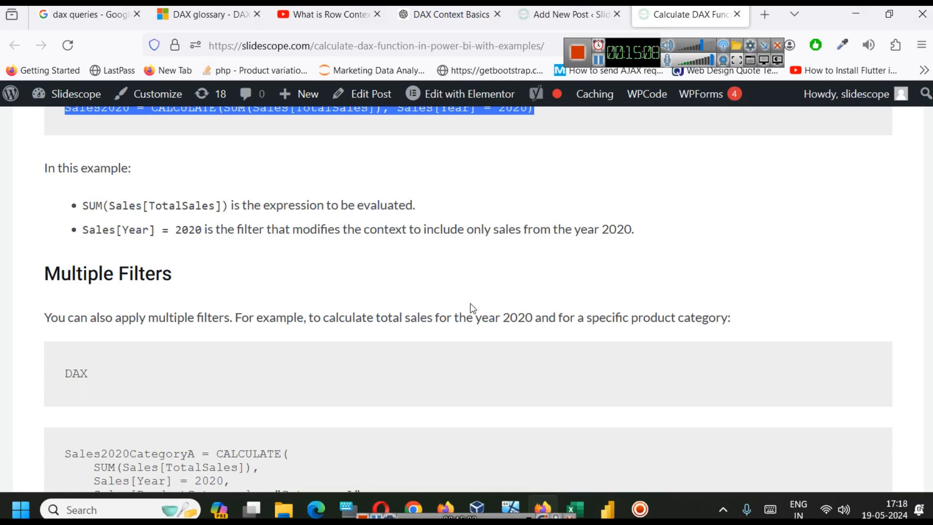
{"action": "scroll", "coordinate": [471, 308], "scroll_direction": "down", "scroll_amount": 3}
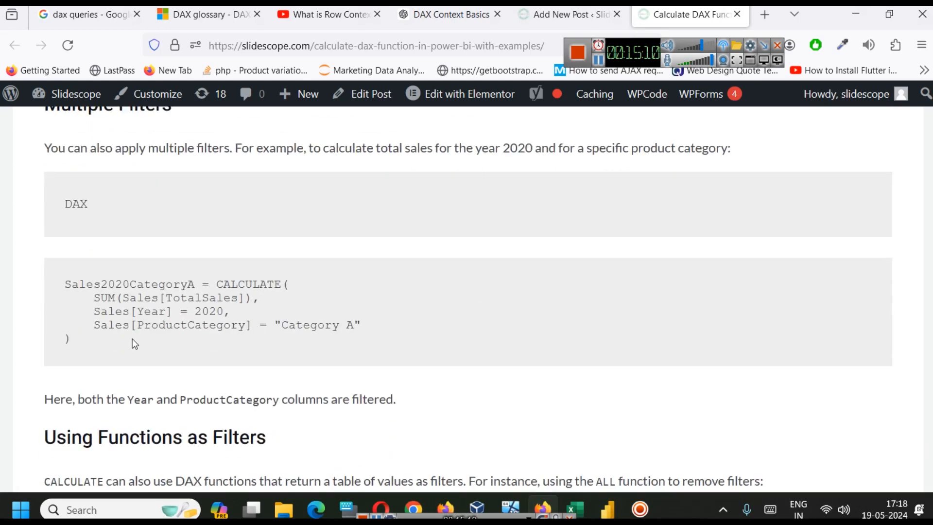